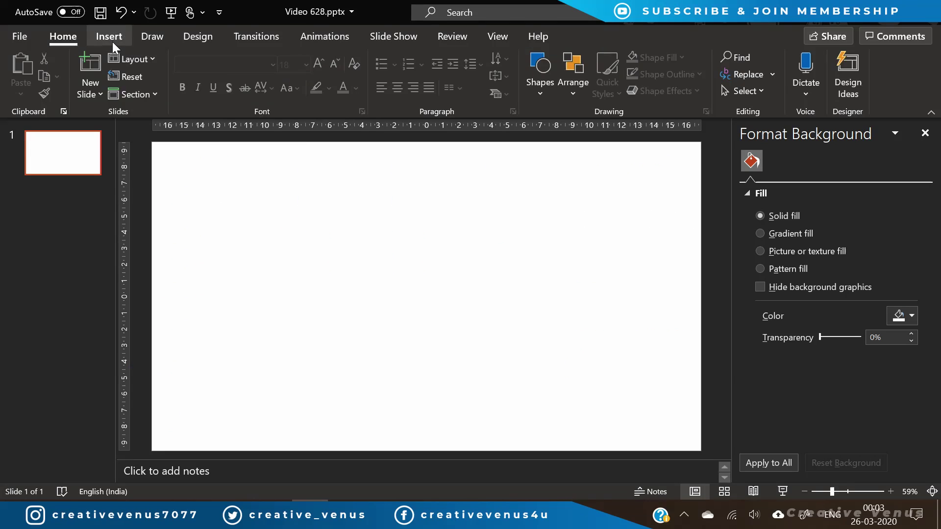
- Draw a wide rectangle near the upper left of the slide
left_click(111, 41)
left_click(243, 91)
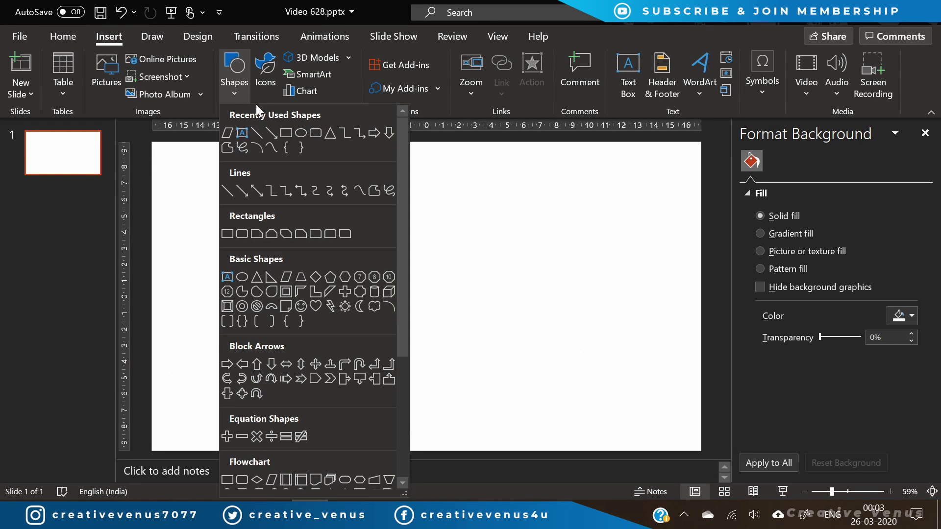
left_click(286, 133)
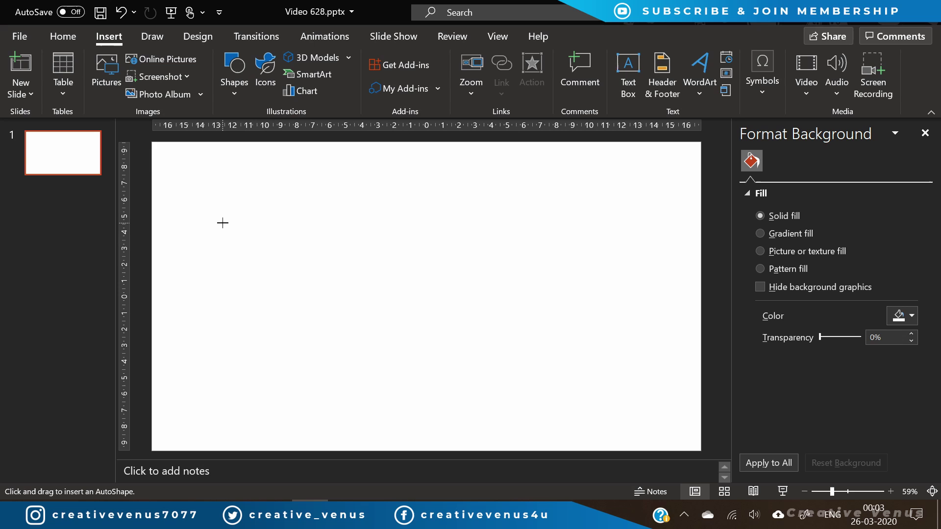
left_click_drag(223, 223, 426, 252)
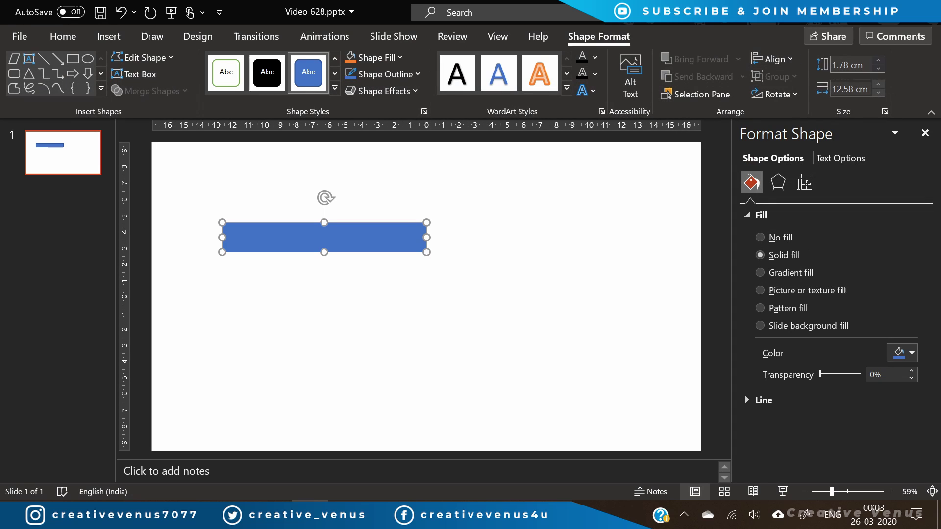
- Set the rectangle's height to 1.5 cm, remove its outline, and shift it slightly left and down
left_click(881, 60)
left_click(880, 60)
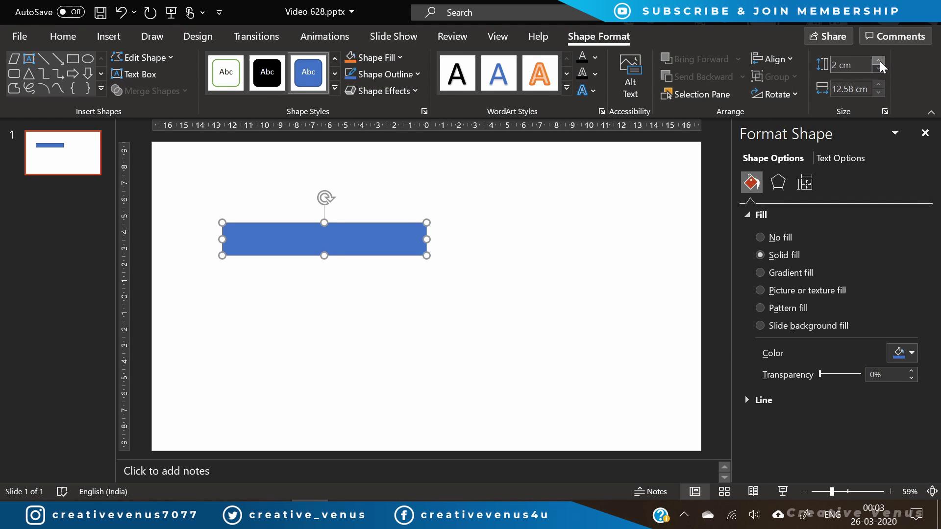
left_click(878, 70)
left_click(878, 69)
left_click(879, 70)
left_click(878, 69)
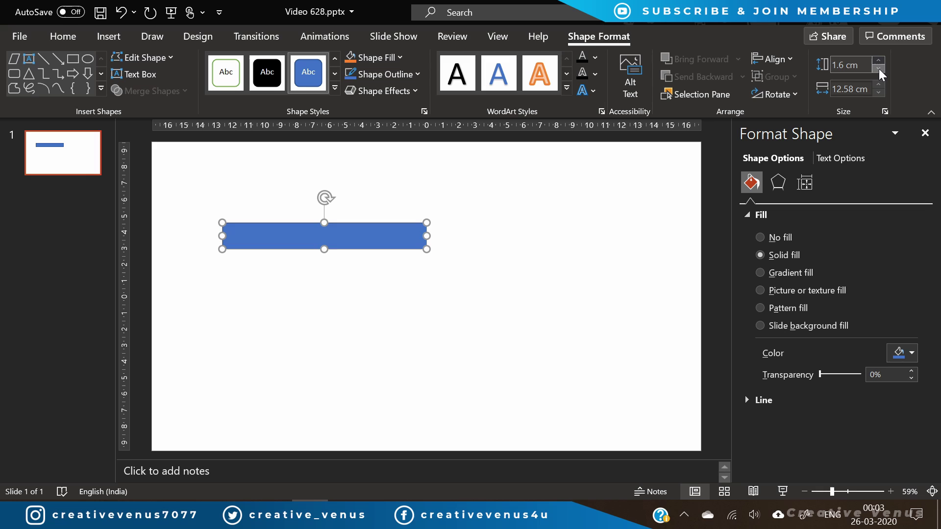
left_click(878, 69)
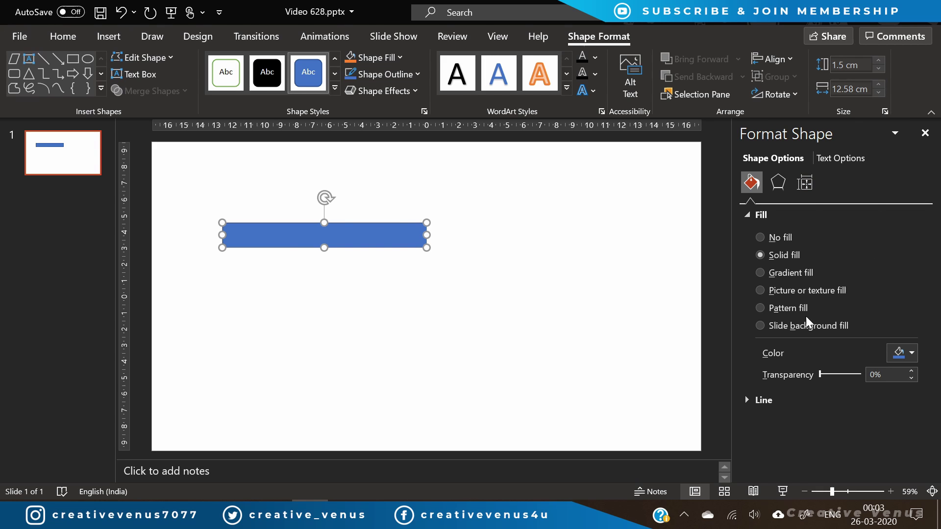
left_click(760, 401)
left_click(758, 422)
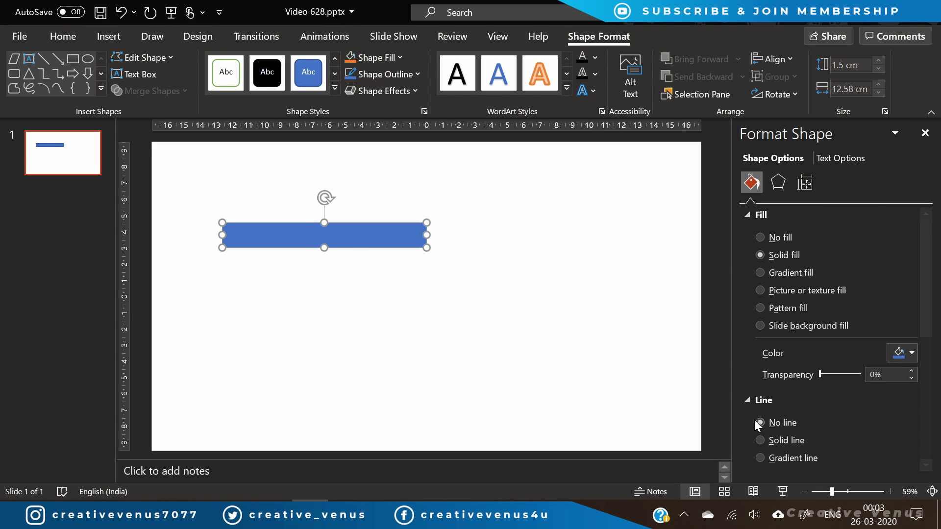
mouse_move(341, 239)
left_mouse_down()
mouse_move(321, 245)
mouse_move(328, 251)
left_mouse_up()
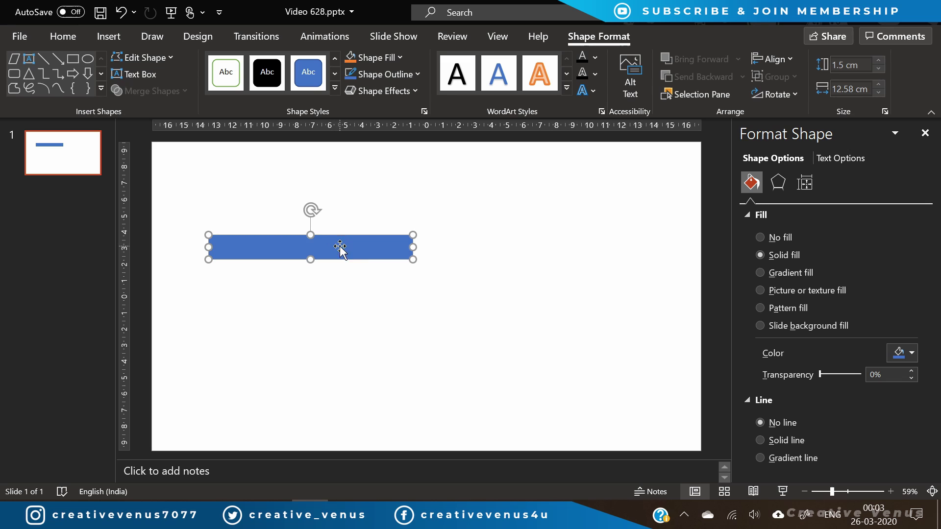
- Rotate the bar by exactly 45° through More Rotation Options
left_click(794, 92)
left_click(811, 198)
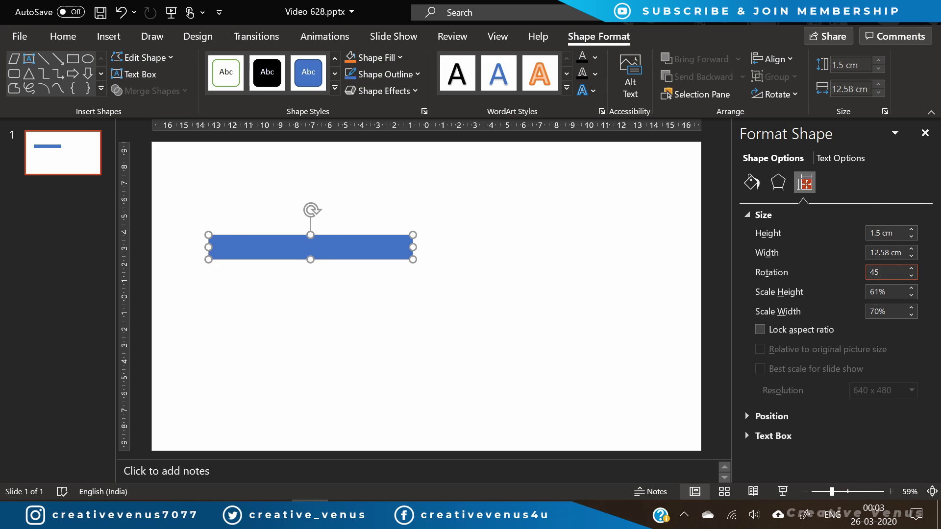
type("45")
key("Return")
- Flip the bar horizontally and fine-tune its rotation to 345°, nudging it slightly right
left_click(774, 94)
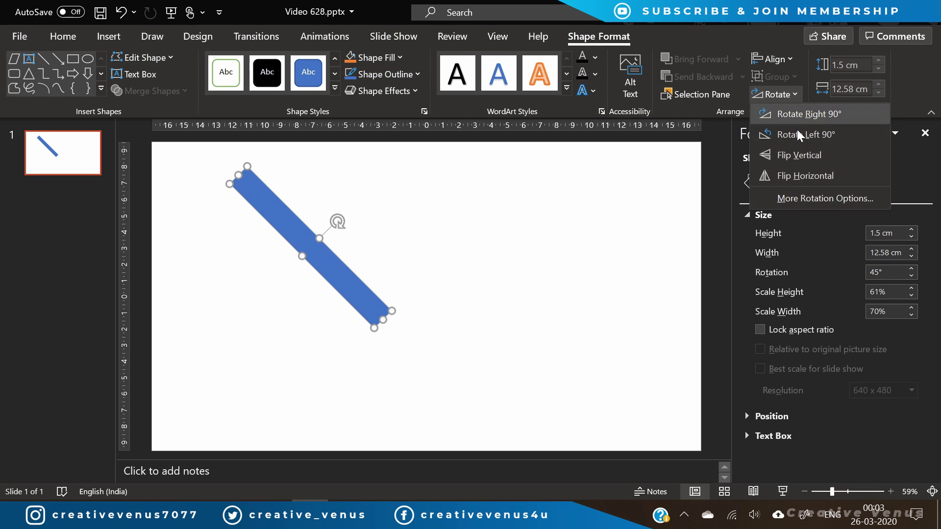
left_click(800, 176)
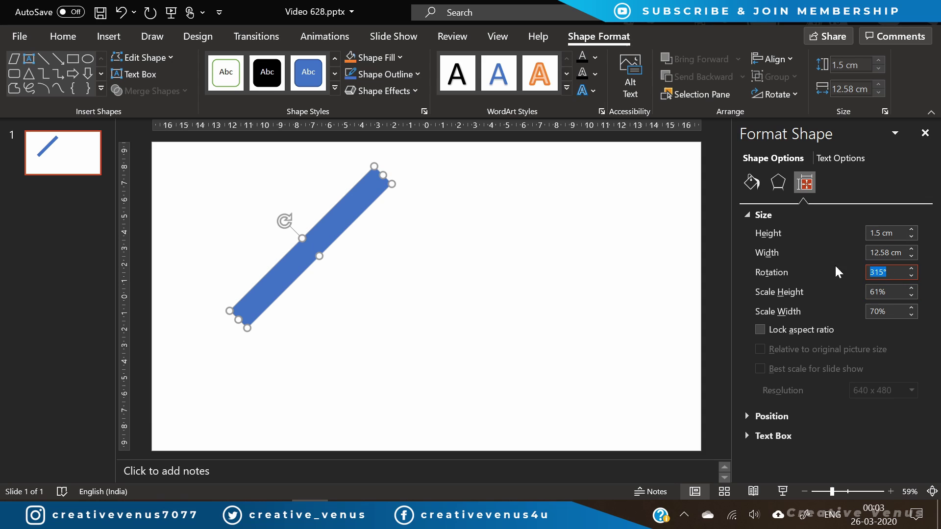
left_click(912, 276)
left_click_drag(911, 269, 911, 271)
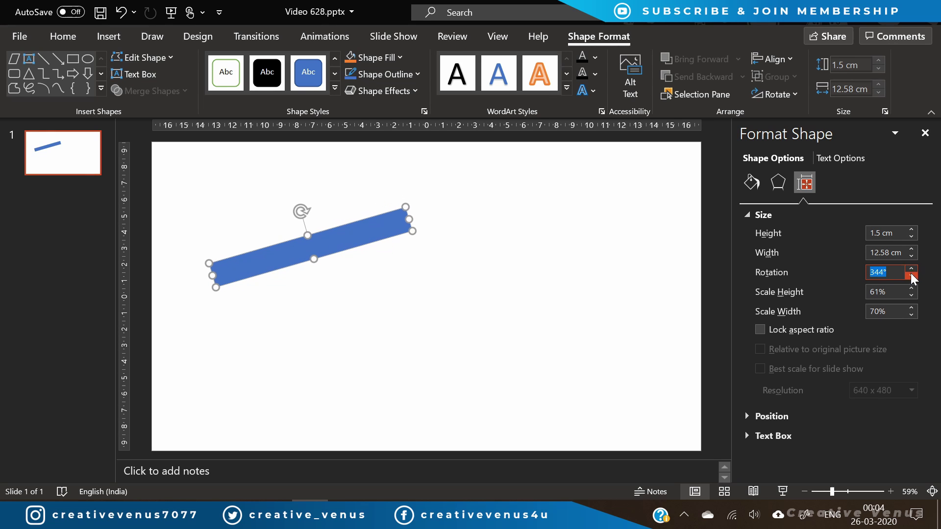
left_click_drag(351, 237, 353, 239)
left_click(910, 270)
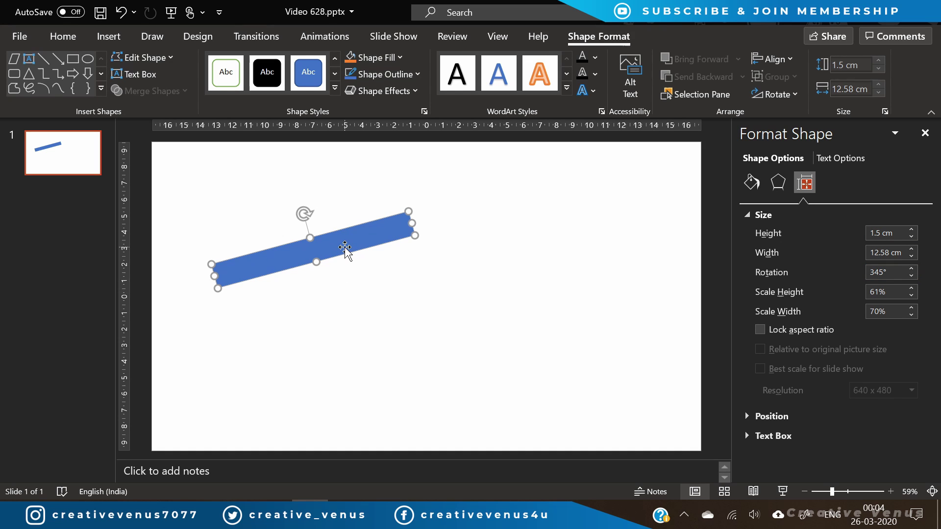
- Draw a second rectangle and resize it to cover the tilted bar
left_click(357, 283)
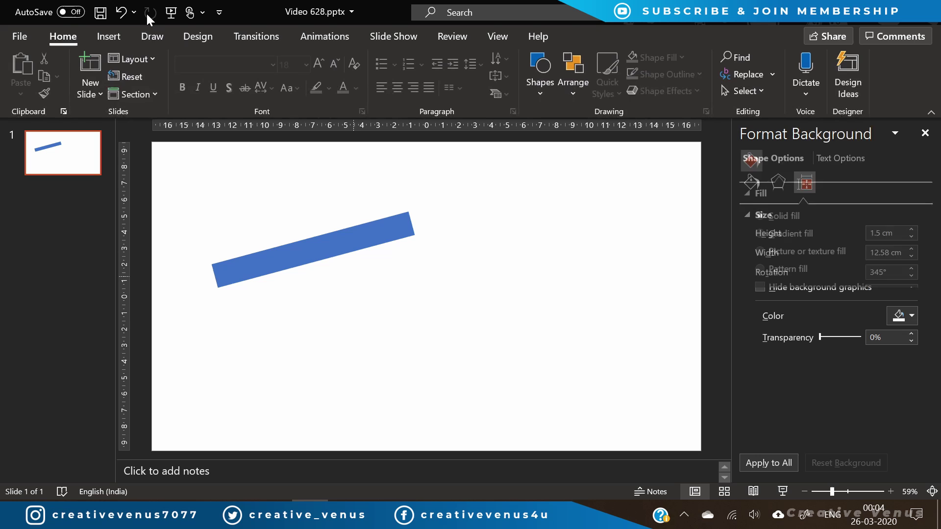
left_click(108, 36)
left_click(237, 93)
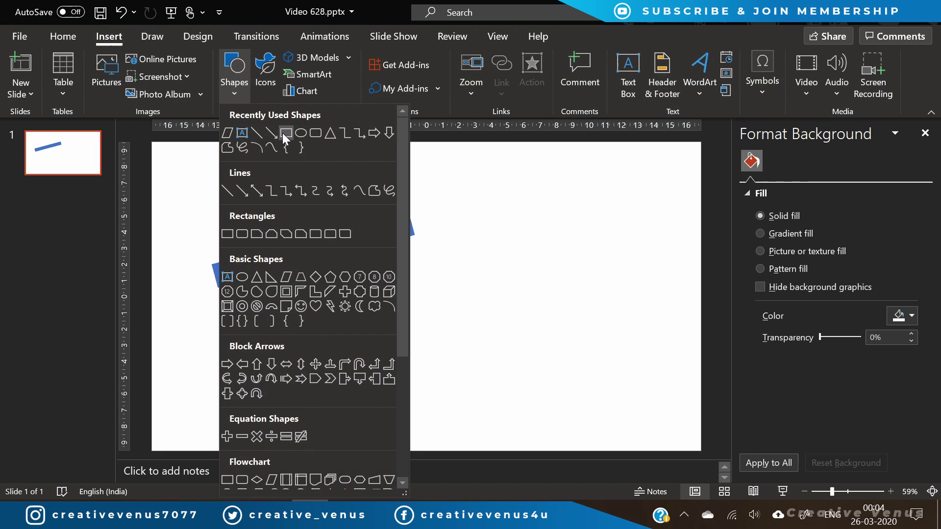
left_click(282, 133)
left_click_drag(220, 250, 427, 314)
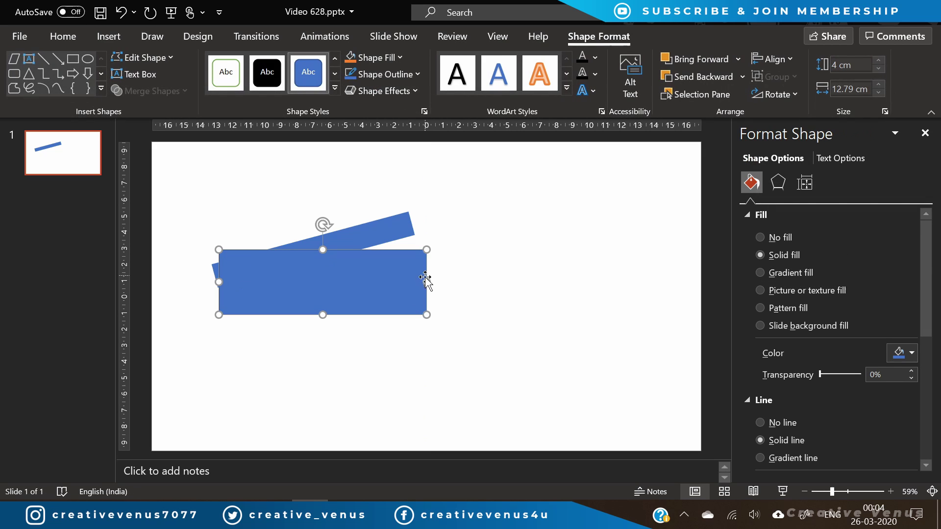
left_click_drag(426, 282, 405, 285)
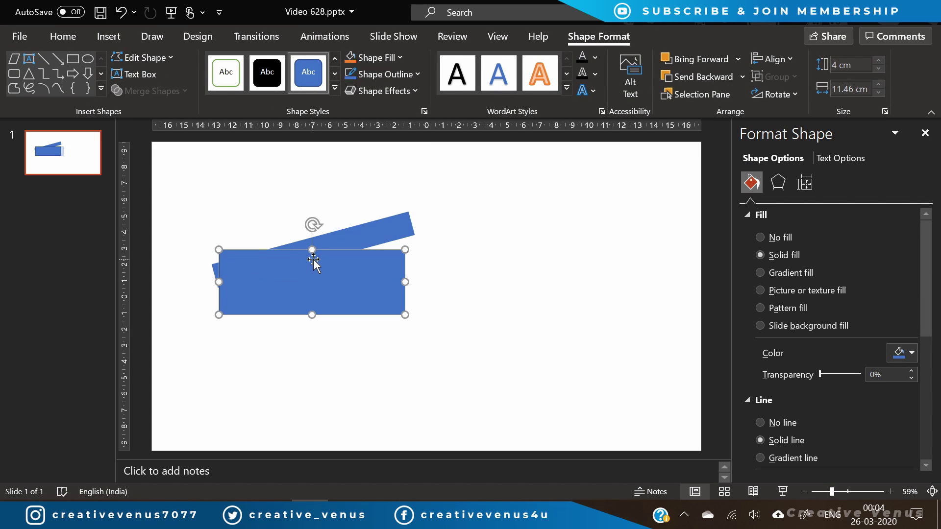
left_click_drag(314, 251, 313, 199)
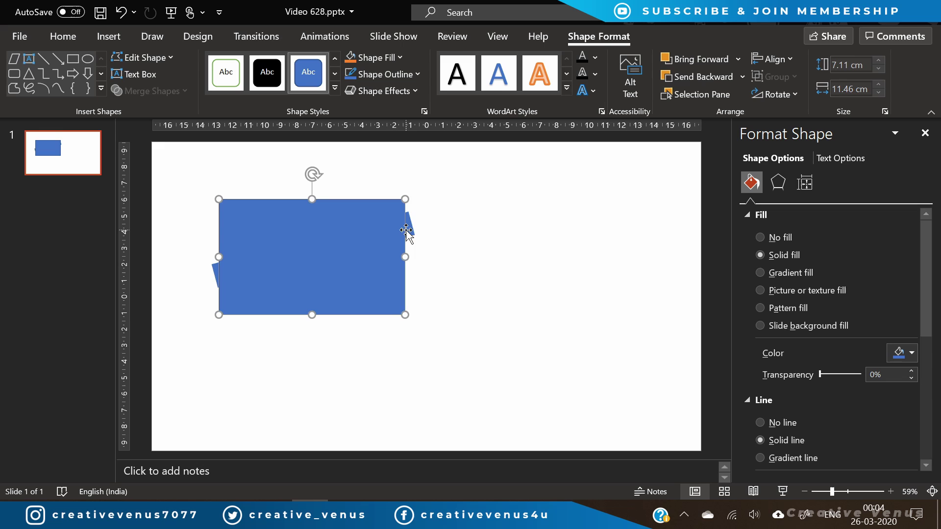
- Intersect the rectangle with the bar to square off its ends, then copy and paste the result
key("Tab")
left_click(359, 280, "shift")
left_click(131, 96)
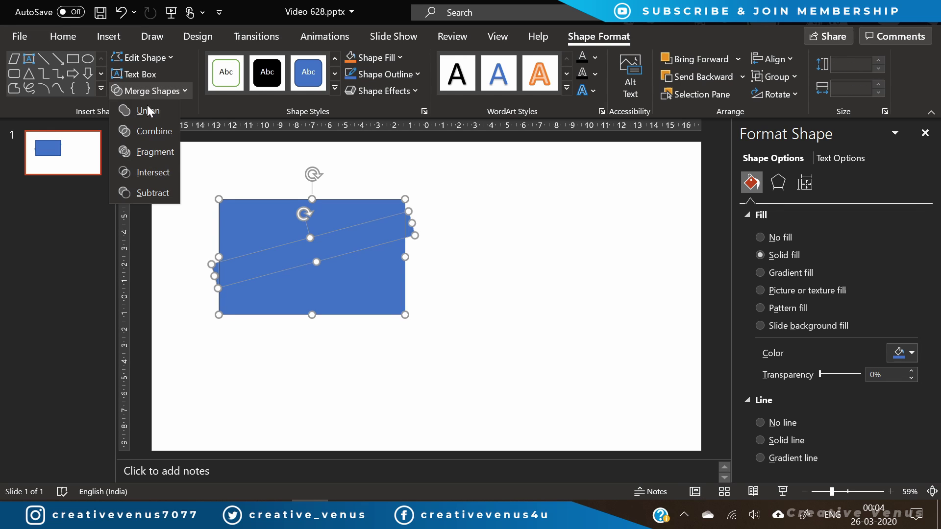
left_click(156, 168)
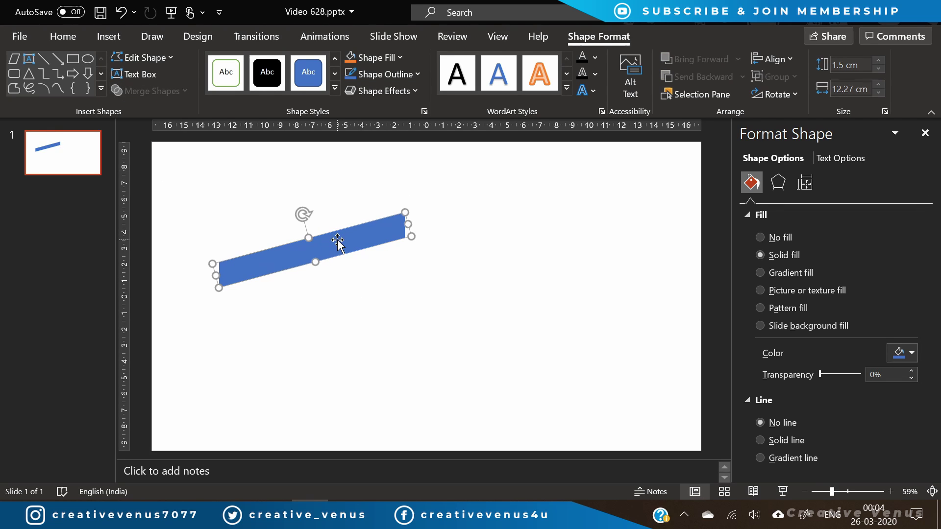
key("ctrl+c")
key("ctrl+v")
- Stack pasted and duplicated bar copies downward with staggered offsets and lengths
left_click_drag(337, 240, 348, 289)
key("ctrl+v")
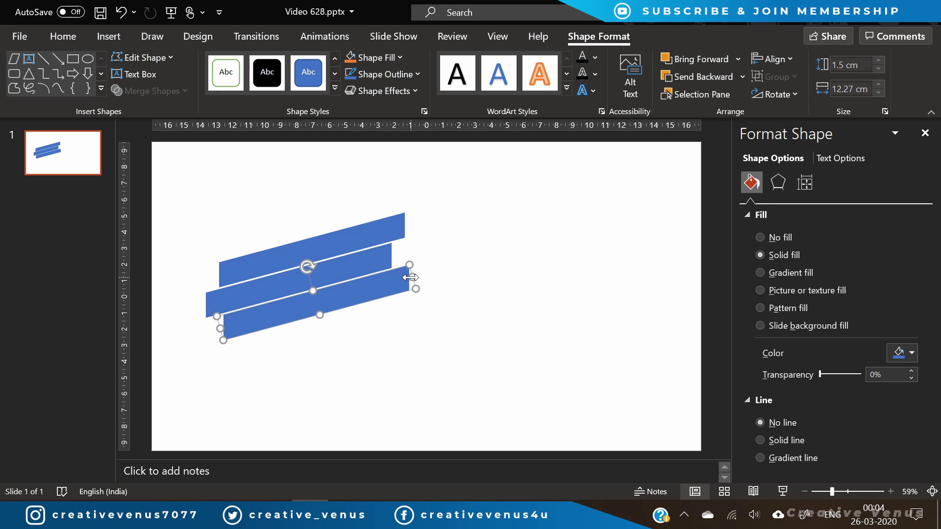
left_click_drag(412, 276, 397, 255)
left_click(359, 271)
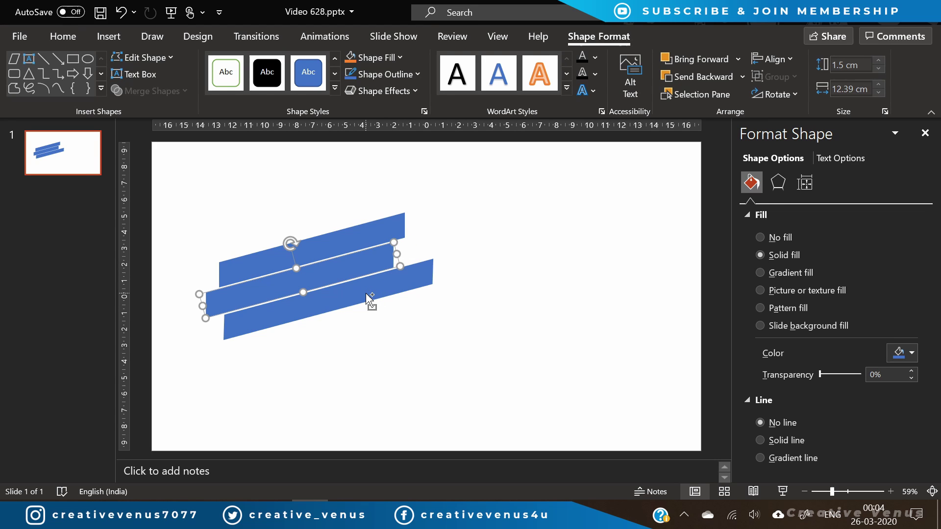
left_click_drag(370, 299, 289, 360)
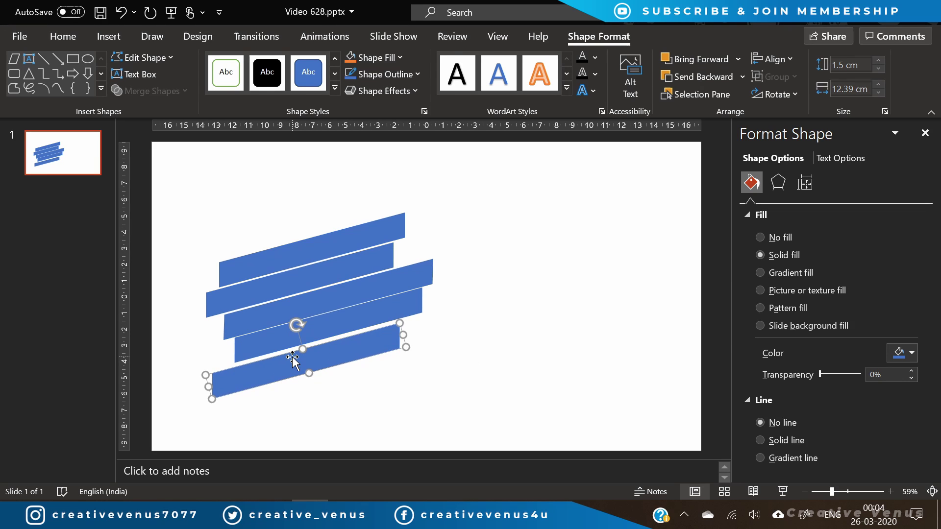
key("ctrl+v")
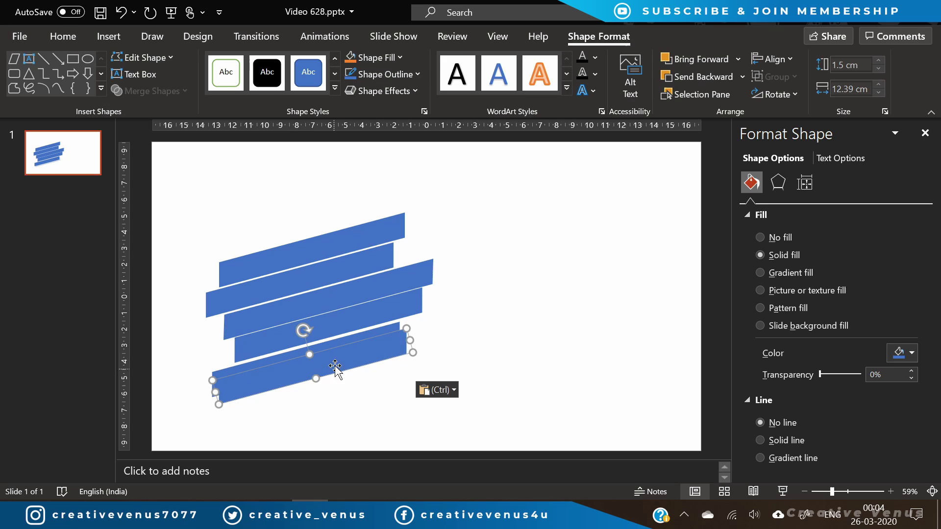
left_click_drag(335, 366, 359, 376)
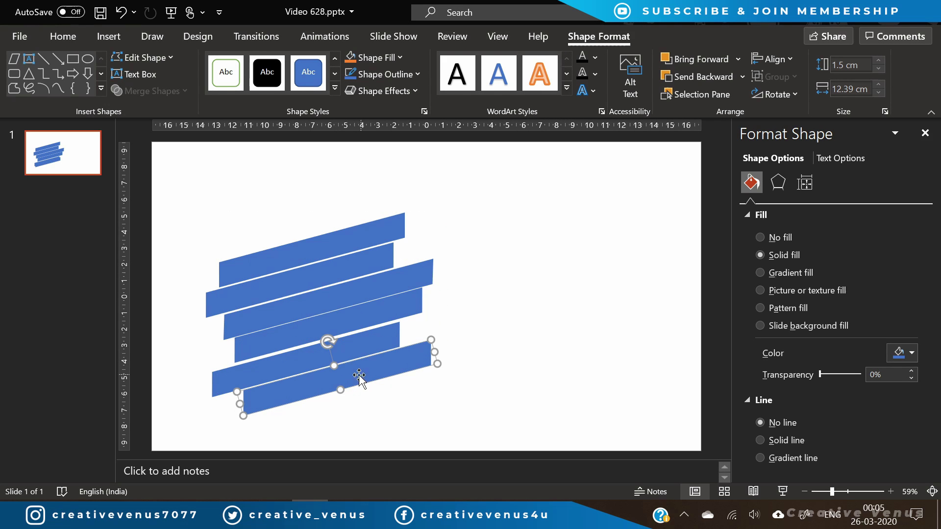
- Select all six bars and try Distribute Vertically, then undo it
left_click(305, 358, "shift")
left_click(293, 344, "shift")
left_click(279, 329, "shift")
left_click(267, 294, "shift")
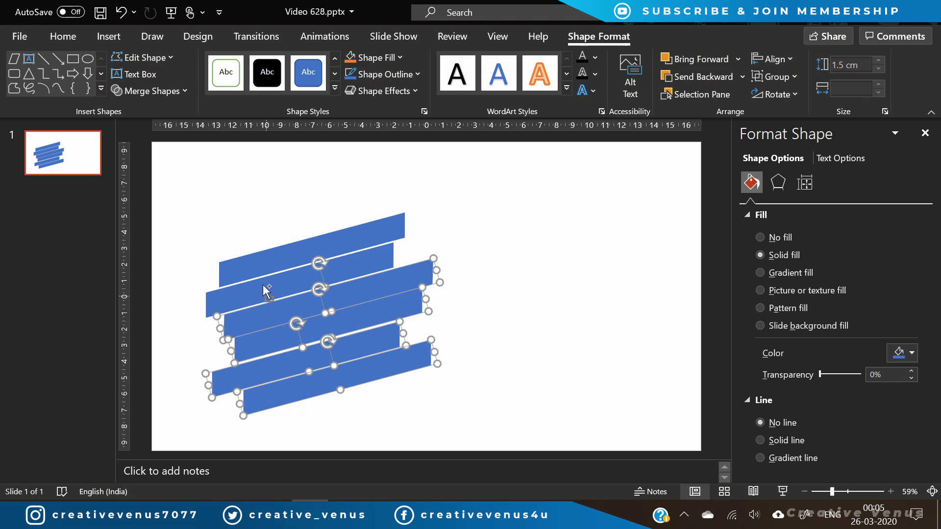
left_click(263, 284, "shift")
left_click(270, 267, "shift")
left_click(775, 58)
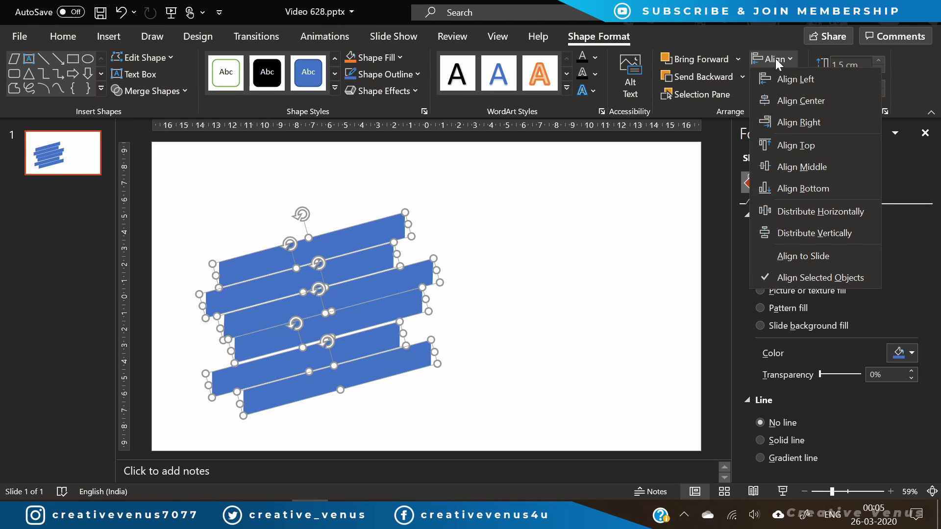
left_click(810, 231)
key("ctrl+z")
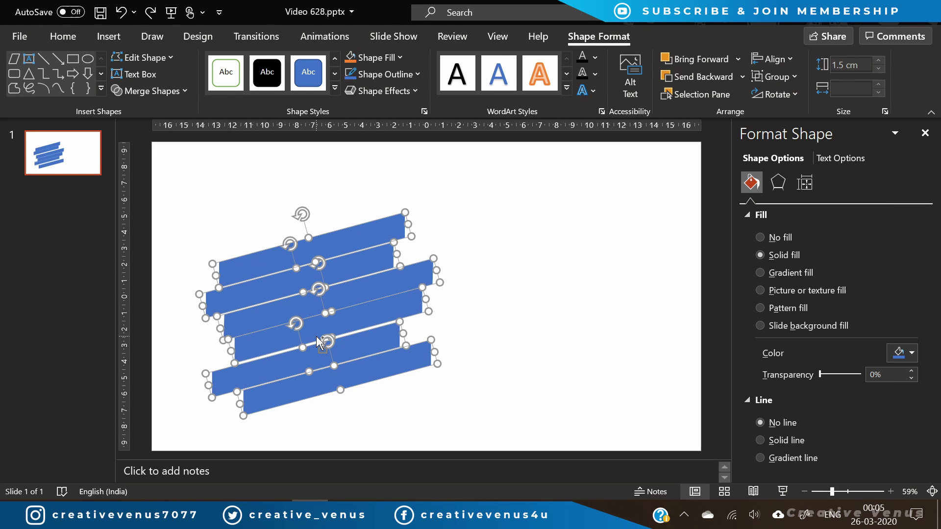
- Nudge the lower bars up or down with Ctrl+arrow keys to even their gaps
left_click(508, 298)
left_click(388, 339)
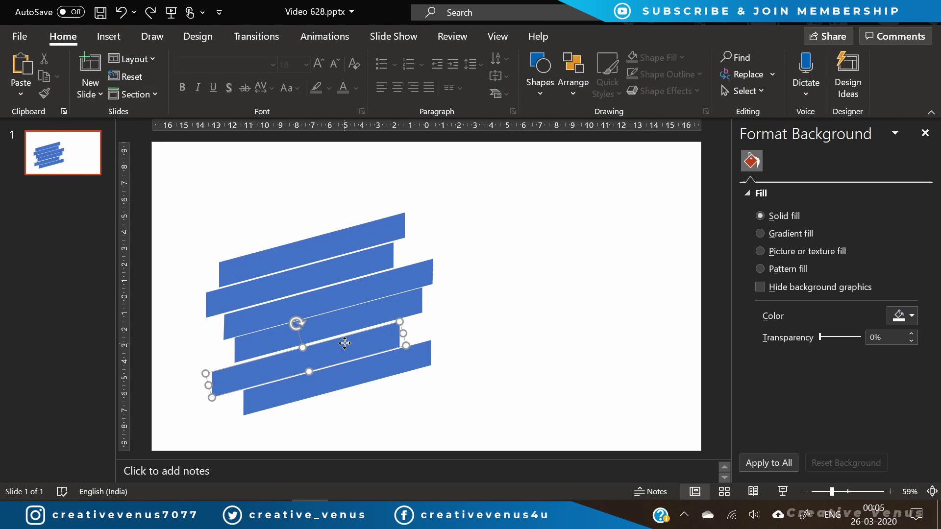
key("ctrl+Up")
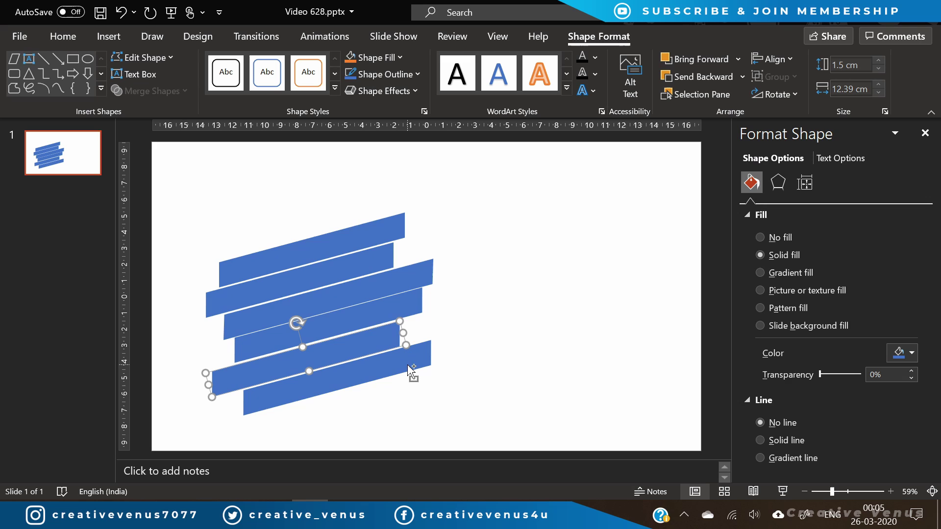
left_click(356, 318)
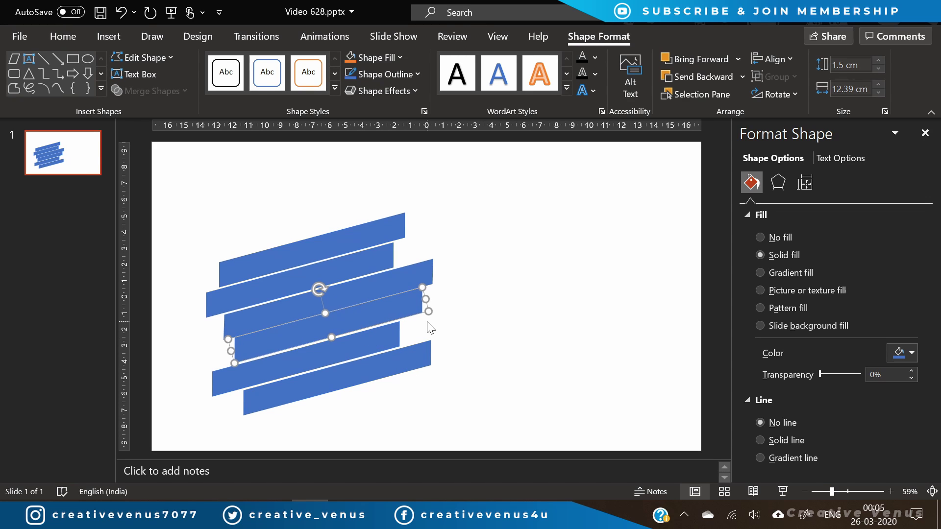
key("ctrl+Down")
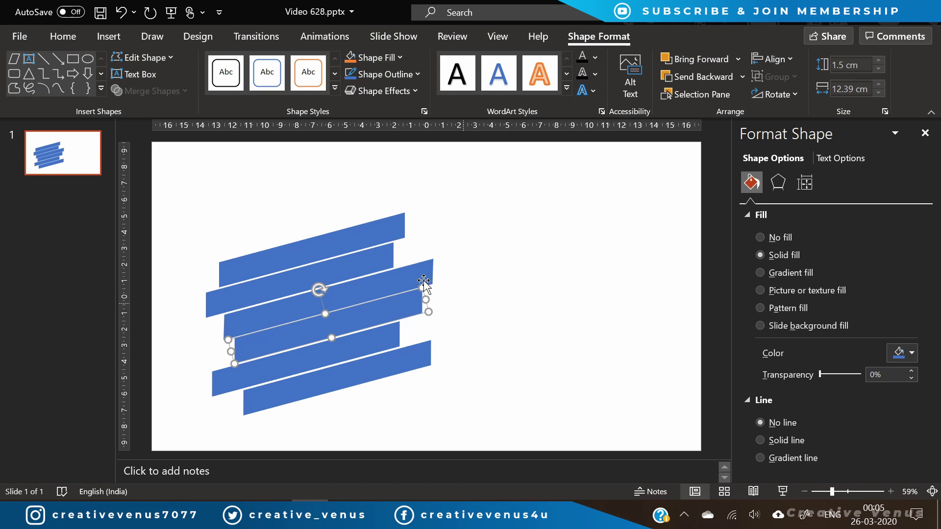
left_click(371, 282)
key("ctrl+Up")
key("ctrl+Up")
key("ctrl+Up")
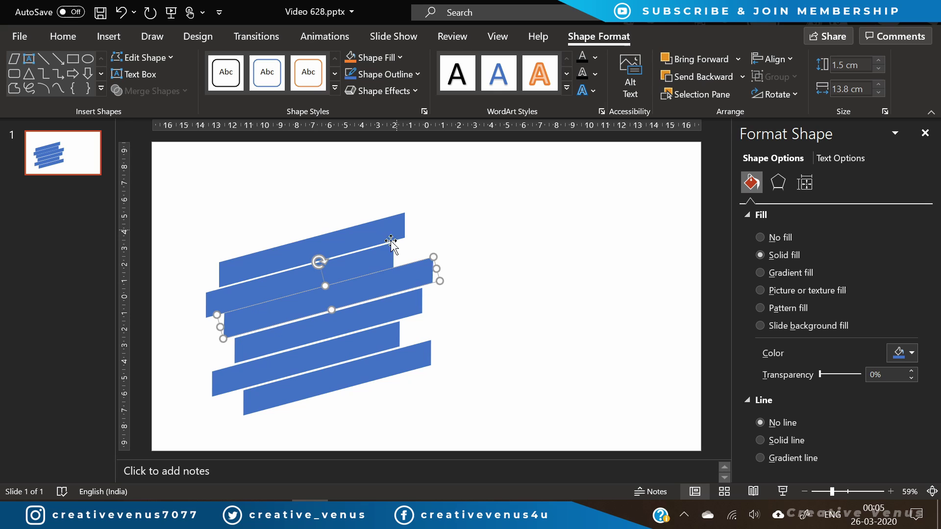
- Nudge the top bars into even spacing, then marquee-select all six bars
left_click(371, 259)
key("ctrl+Up")
key("ctrl+Up")
key("ctrl+Up")
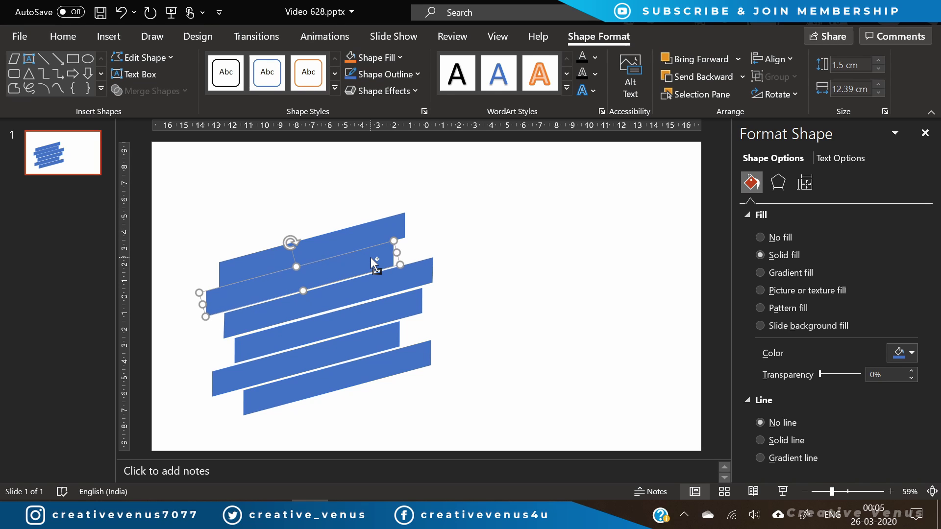
left_click(351, 229)
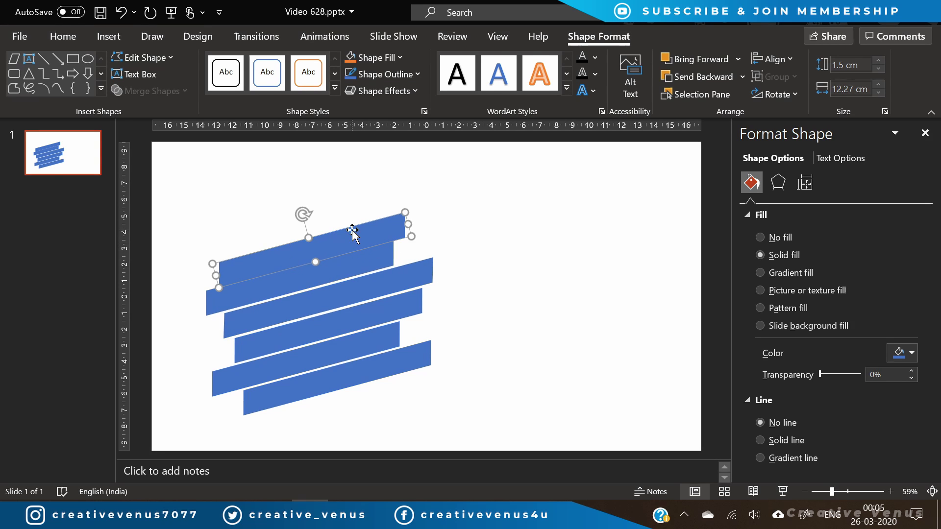
key("ctrl+Up")
key("ctrl+Up")
key("ctrl+Up")
key("ctrl+Up")
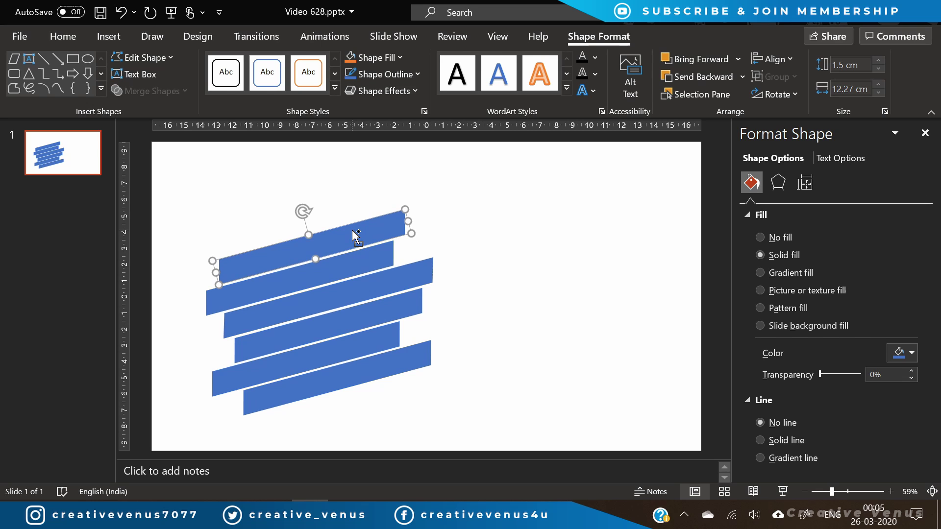
key("ctrl+Down")
key("ctrl+Up")
left_click(311, 413)
left_click_drag(172, 426, 541, 183)
- Group the bars and fill them with the pink-and-purple wallpaper from My Drive > Video Projects > Video 628
key("ctrl+g")
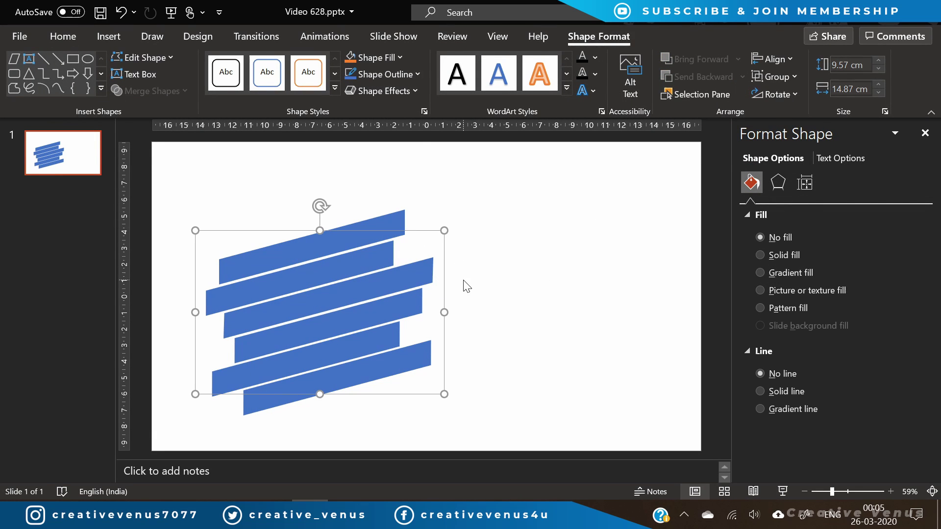
left_click(787, 291)
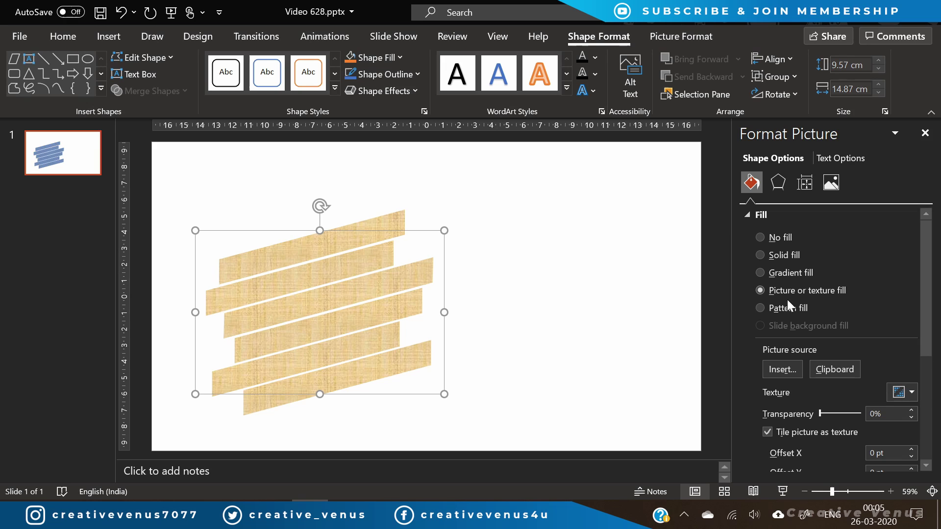
left_click(788, 370)
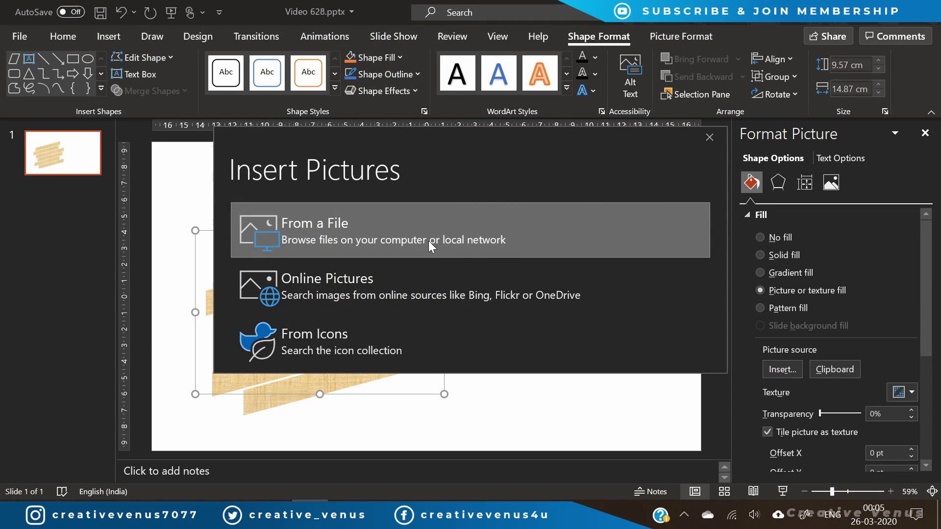
left_click(426, 239)
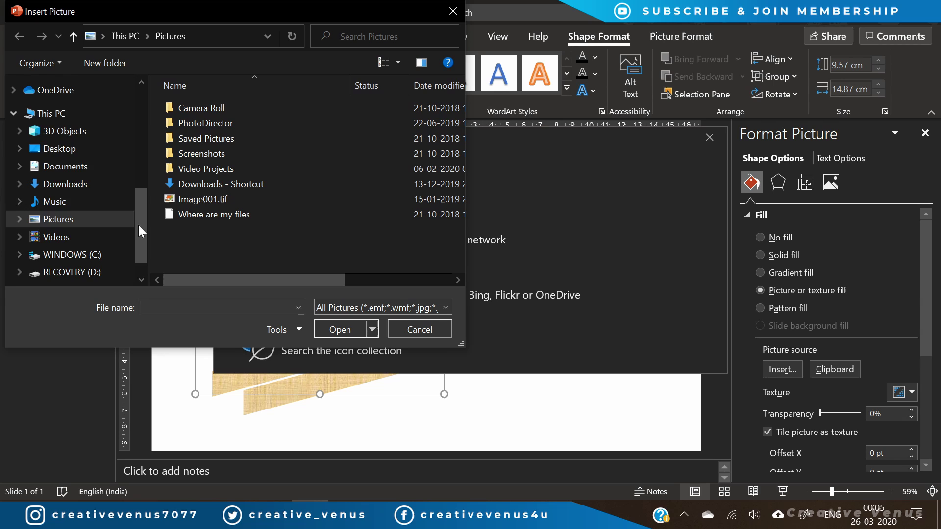
left_click_drag(139, 225, 143, 153)
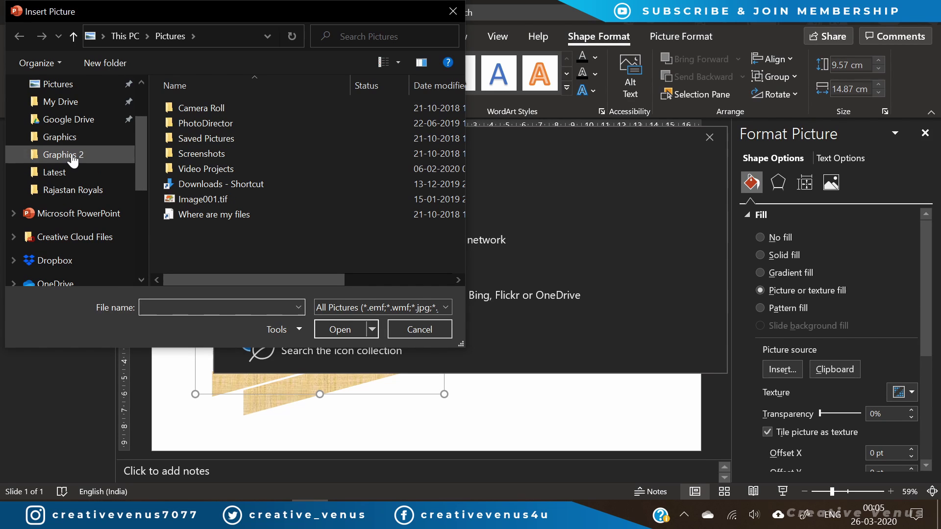
left_click(62, 101)
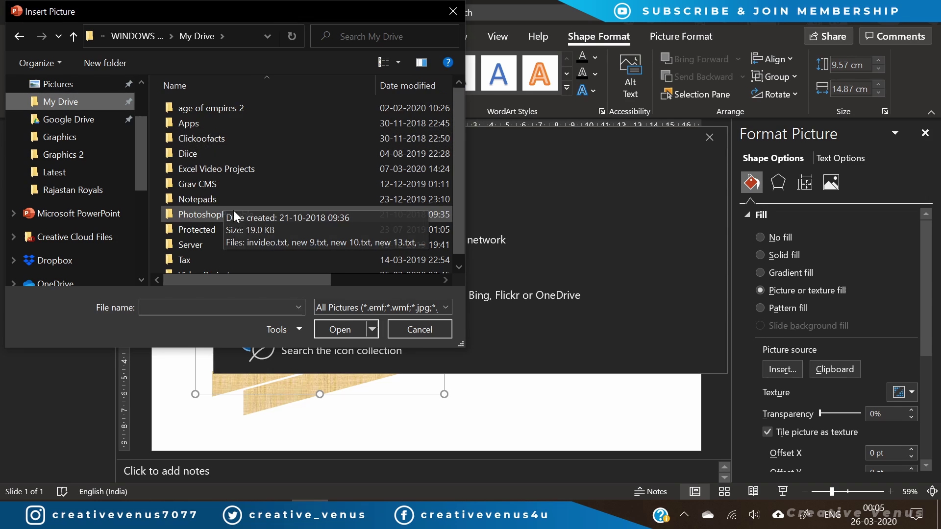
scroll(230, 220, "down", 1)
double_click(211, 266)
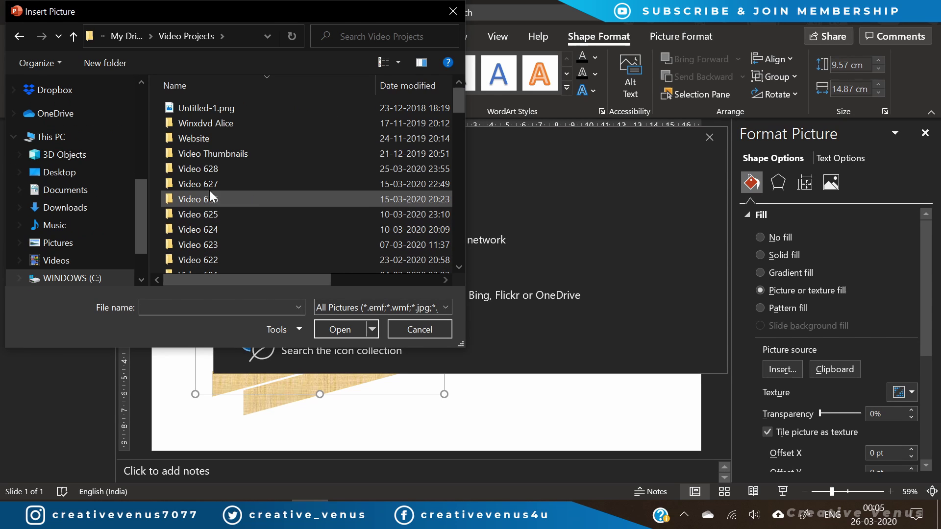
double_click(183, 168)
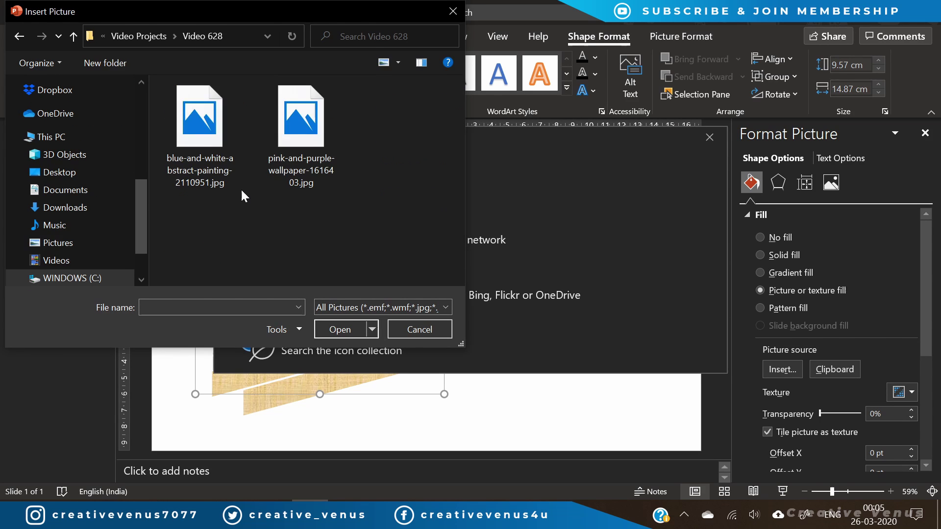
left_click(300, 176)
left_click(349, 330)
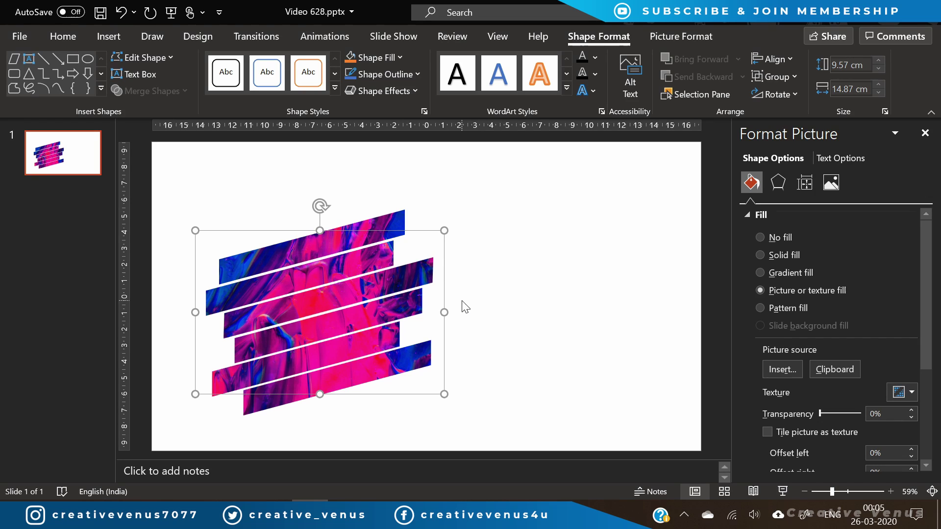
- Duplicate the bar group, refill the copy with the blue-and-white abstract painting, and slide it over the pink bars
key("ctrl+v")
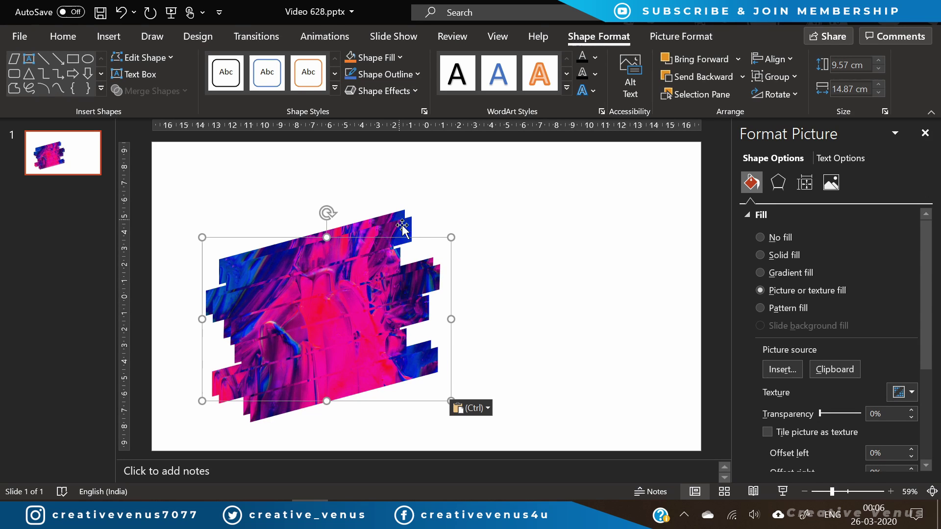
left_click_drag(418, 240, 559, 215)
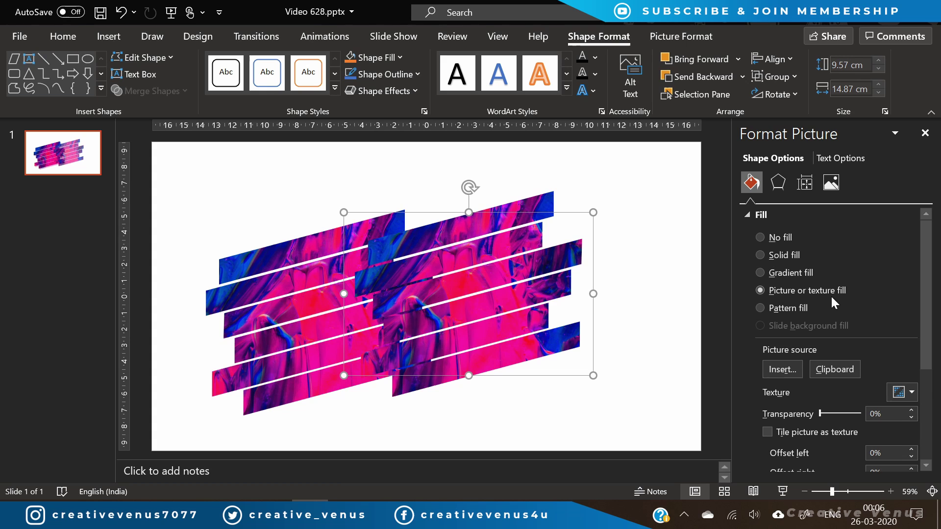
left_click(782, 369)
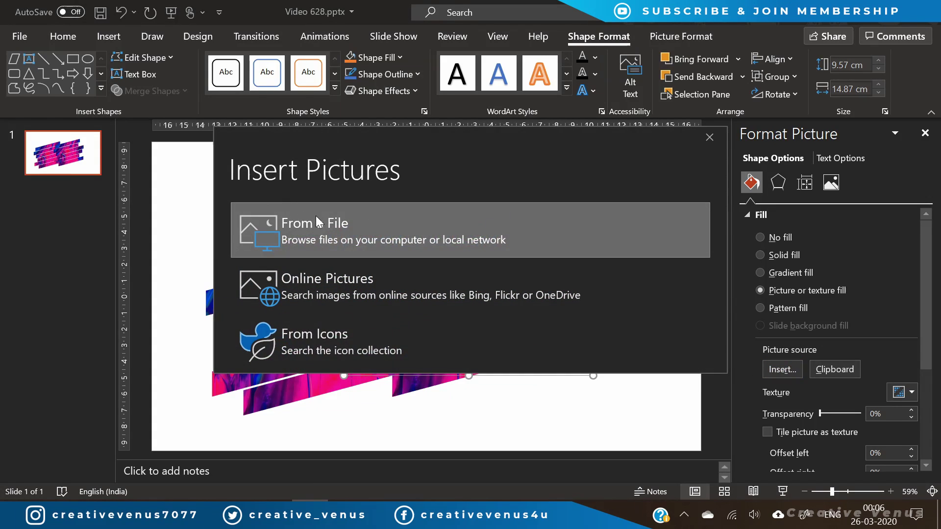
left_click(319, 222)
left_click(207, 139)
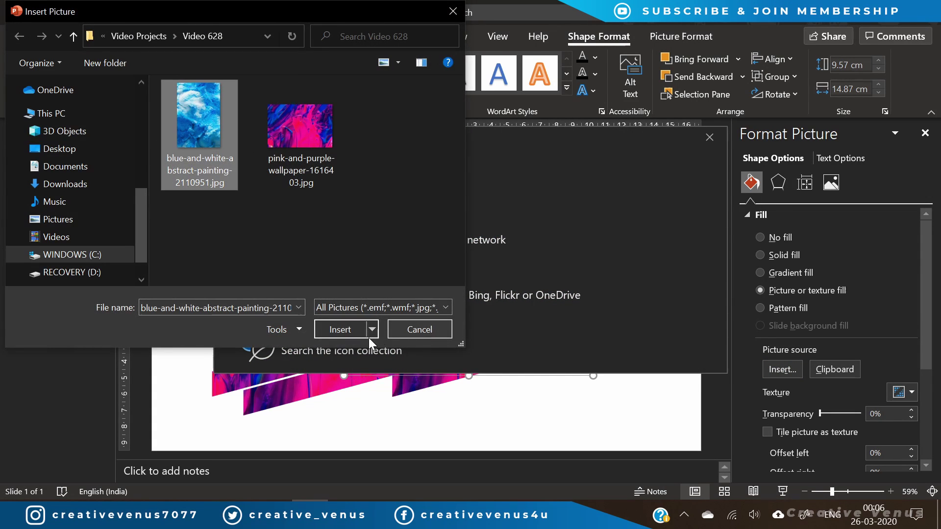
left_click(342, 329)
key("ctrl+z")
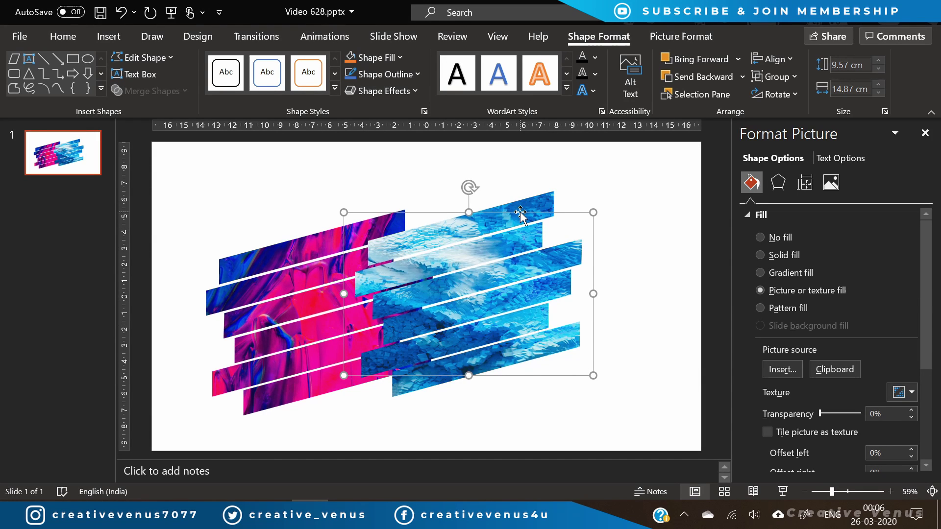
left_click_drag(518, 214, 383, 235)
- Send the blue picture to the back and shift the pink picture slightly left and up
right_click(383, 233)
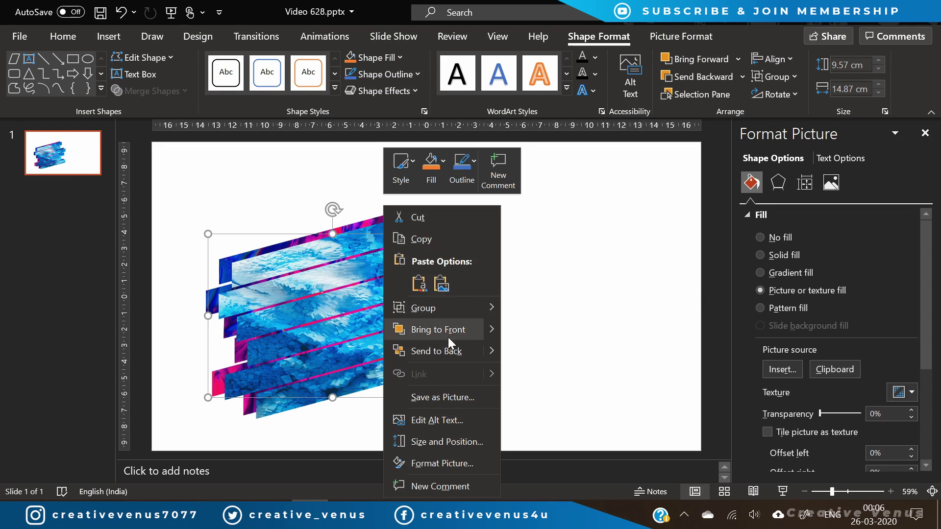
left_click(448, 352)
left_click(535, 325)
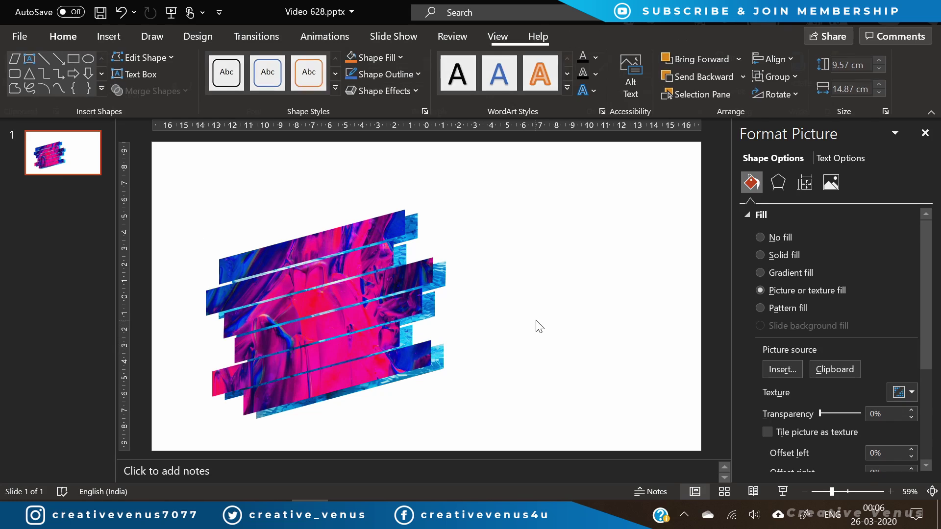
left_click(368, 278)
left_click_drag(368, 278, 362, 273)
- Flip the blue picture horizontally and vertically, then adjust its position beneath the pink bars
right_click(443, 361)
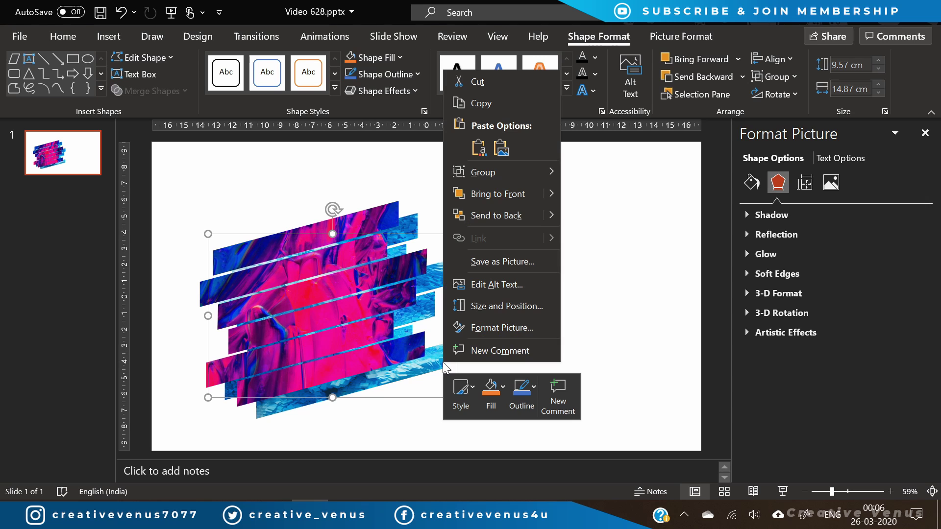
left_click(760, 97)
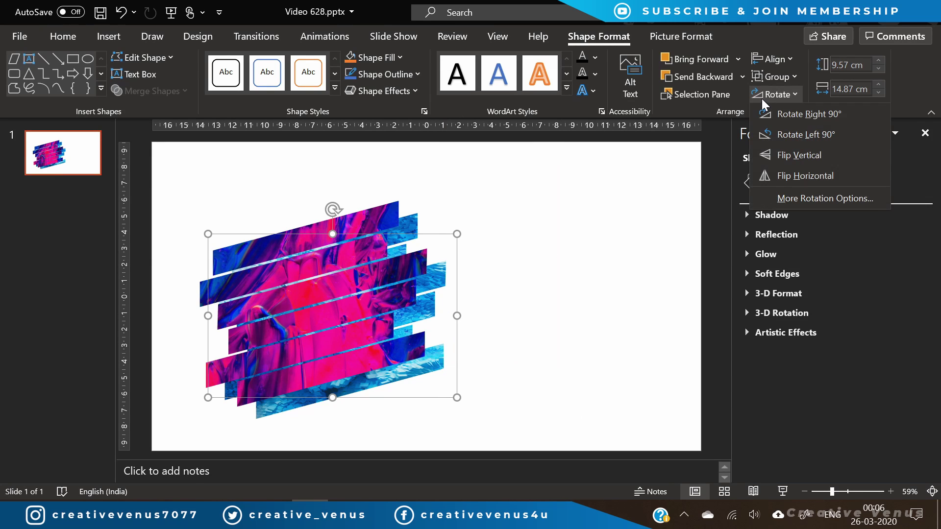
left_click(798, 174)
left_click(786, 98)
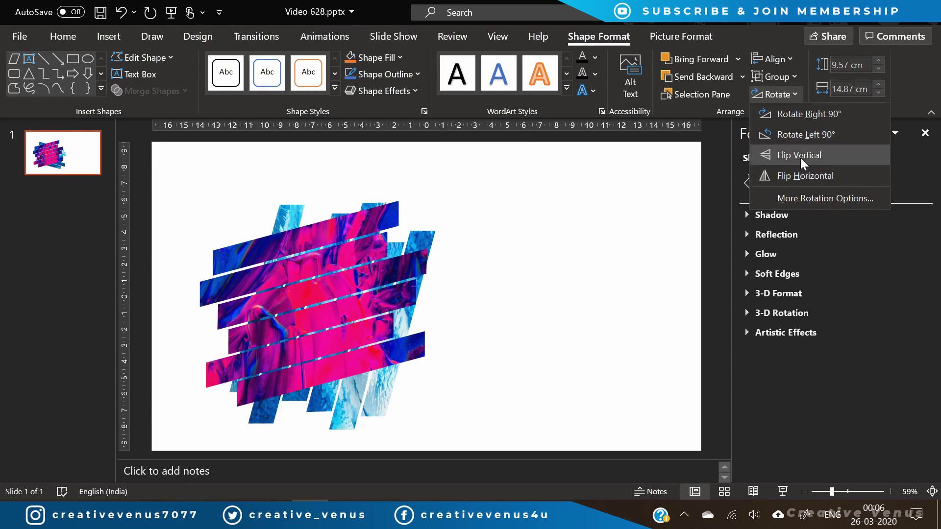
left_click(800, 158)
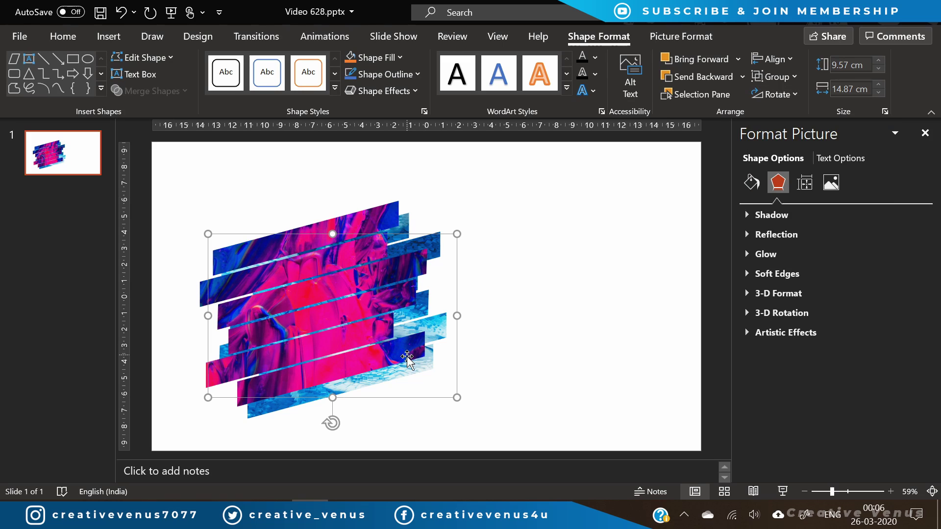
mouse_move(408, 375)
left_mouse_down()
mouse_move(392, 381)
mouse_move(402, 368)
left_mouse_up()
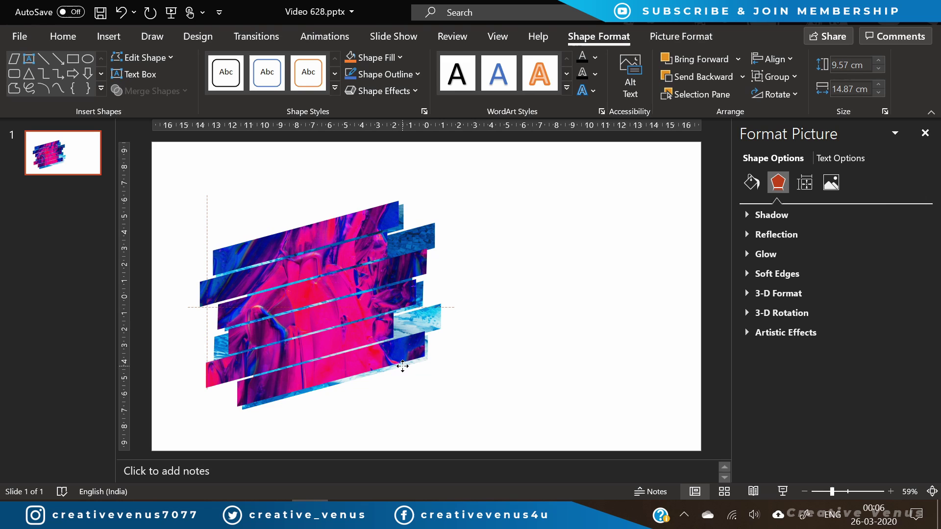
left_click_drag(403, 365, 405, 369)
left_click(513, 374)
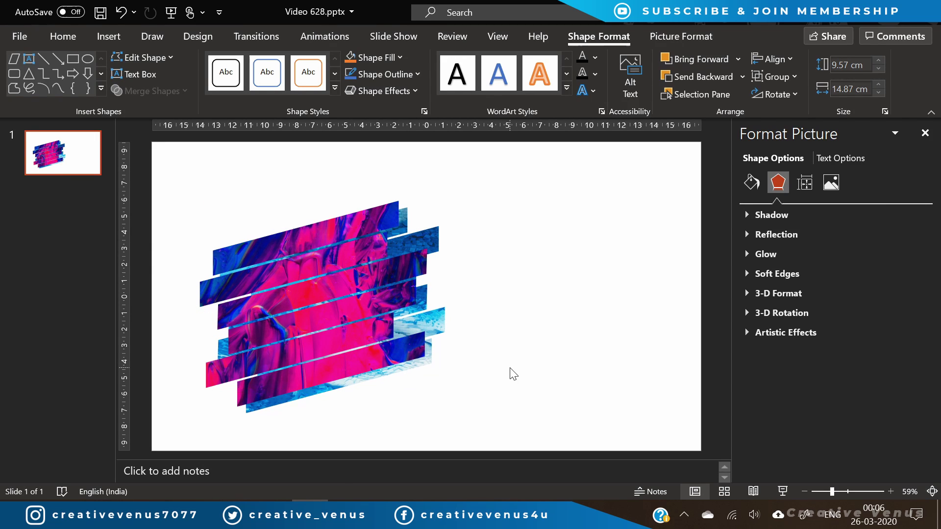
- Draw a flat oval below the picture strips and remove its outline
left_click(108, 36)
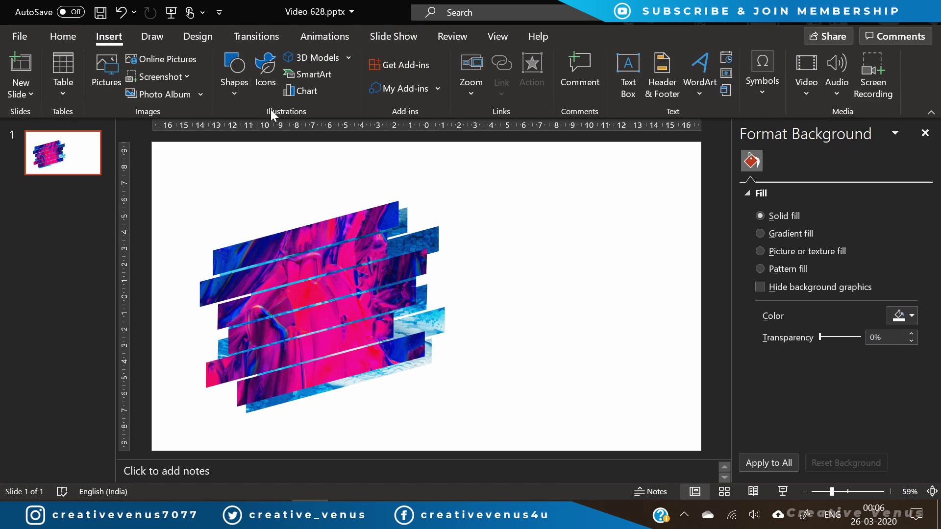
left_click(243, 93)
left_click(305, 142)
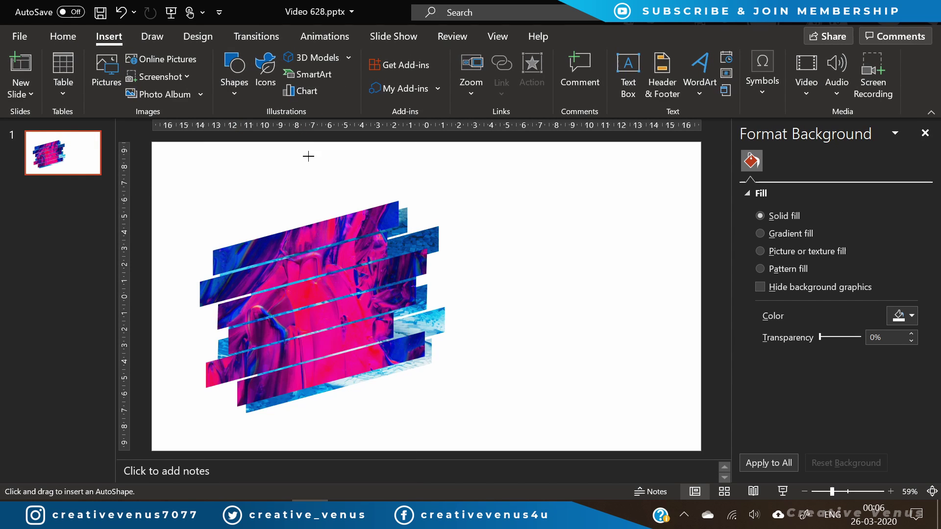
left_click_drag(231, 424, 438, 415)
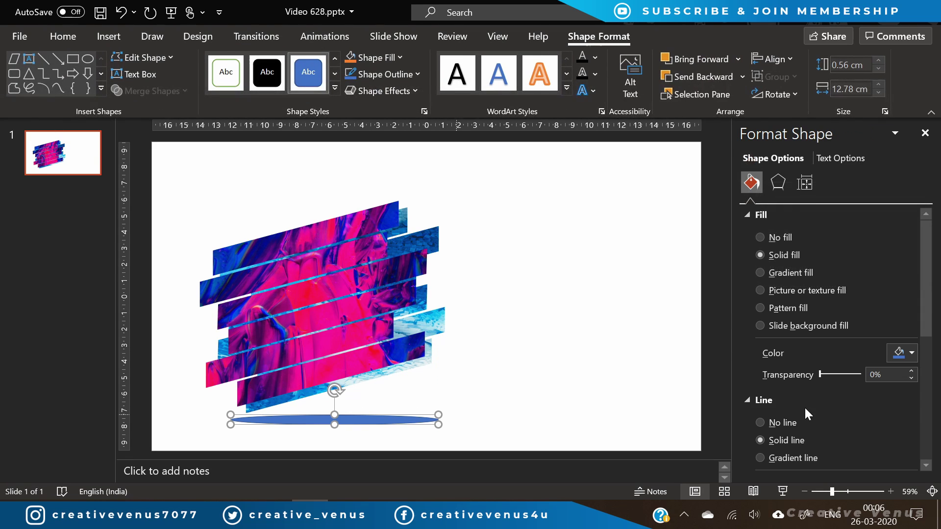
left_click(780, 425)
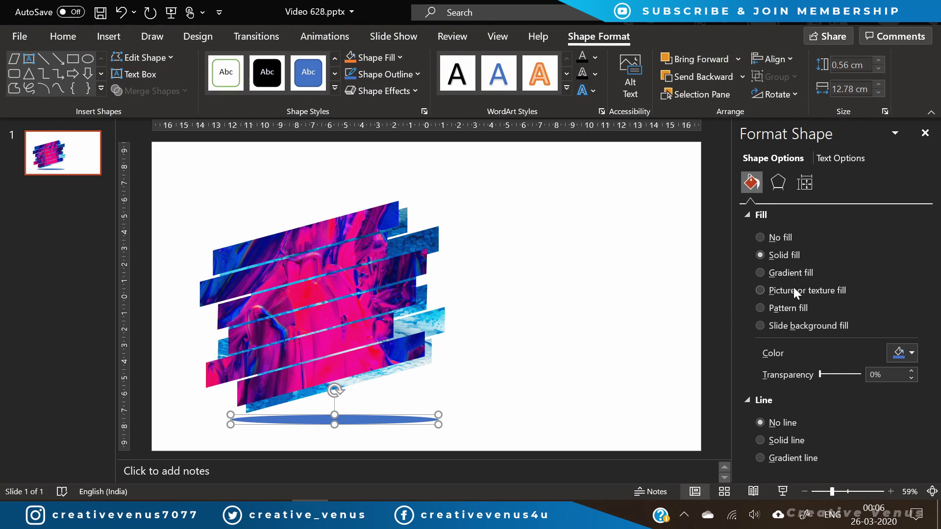
- Give the oval a gradient fill of type Path
left_click(788, 272)
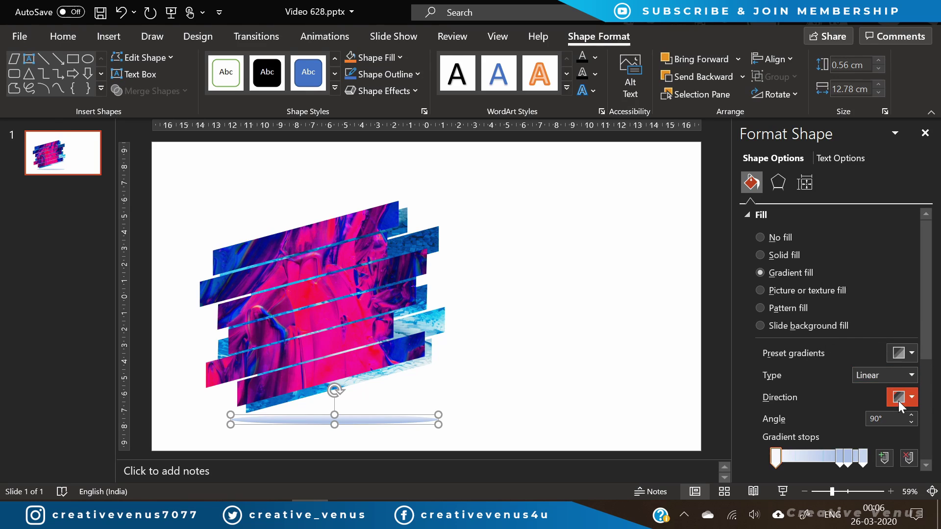
left_click(910, 375)
left_click(883, 434)
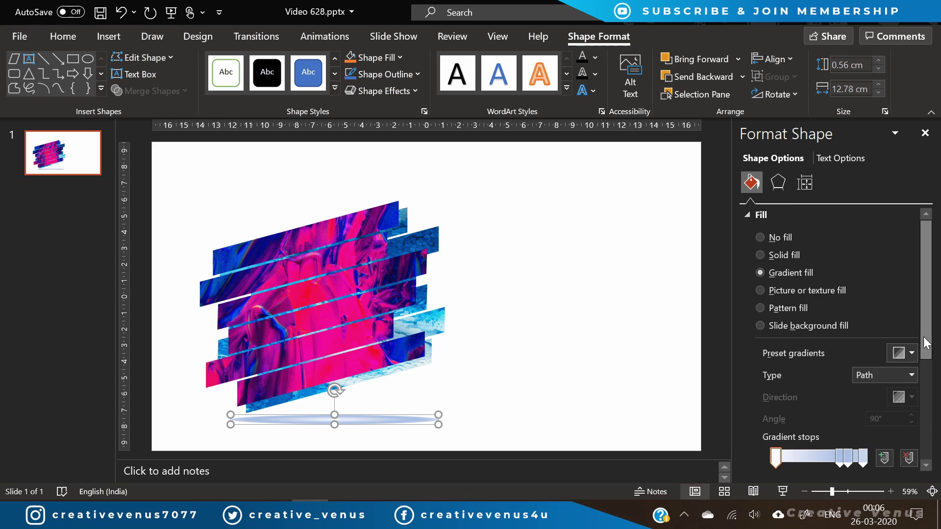
left_click_drag(923, 343, 923, 402)
left_click(910, 261)
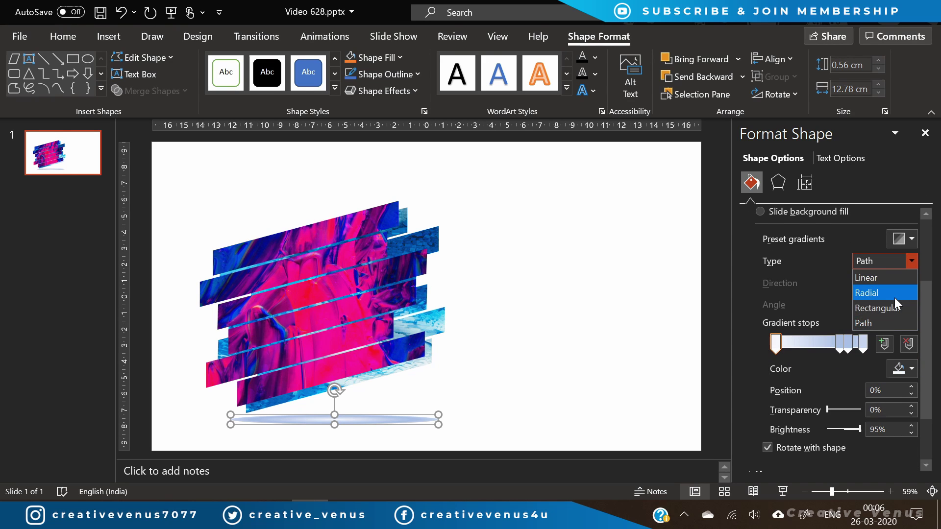
left_click(889, 306)
left_click(906, 286)
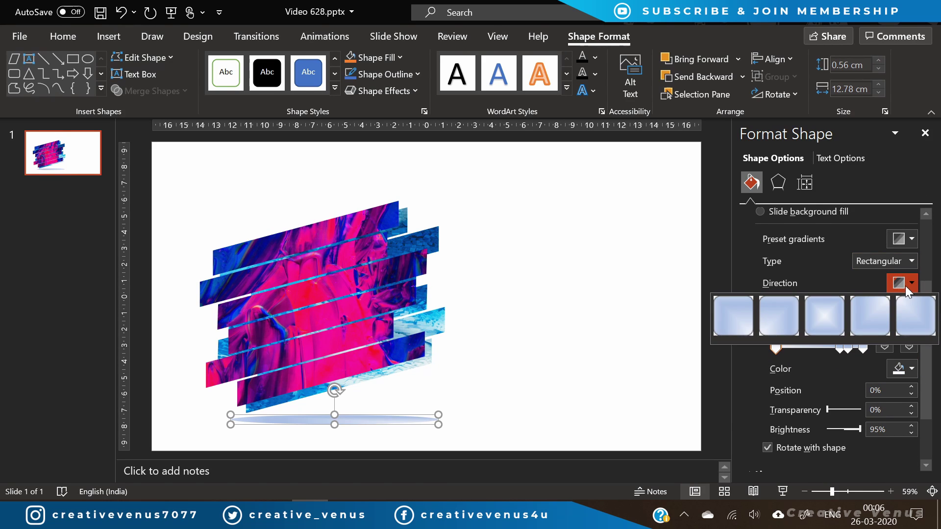
left_click(912, 262)
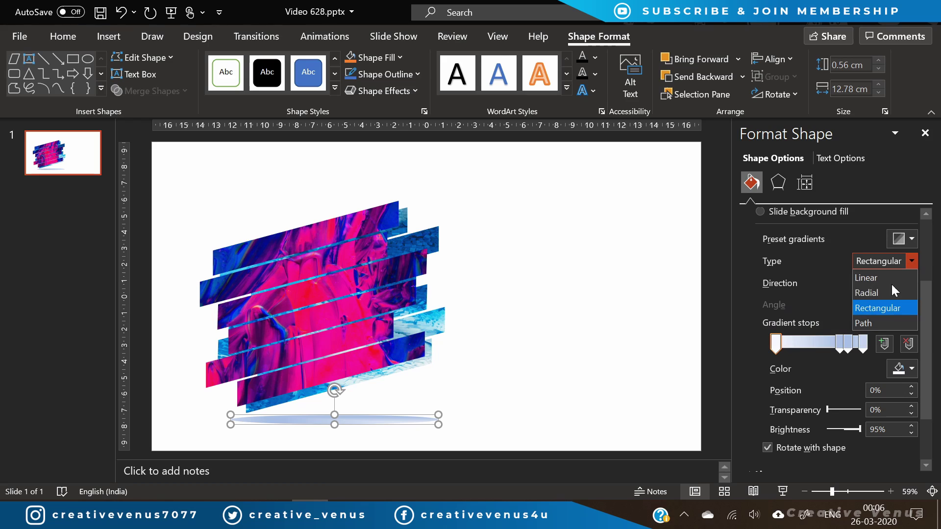
left_click(886, 323)
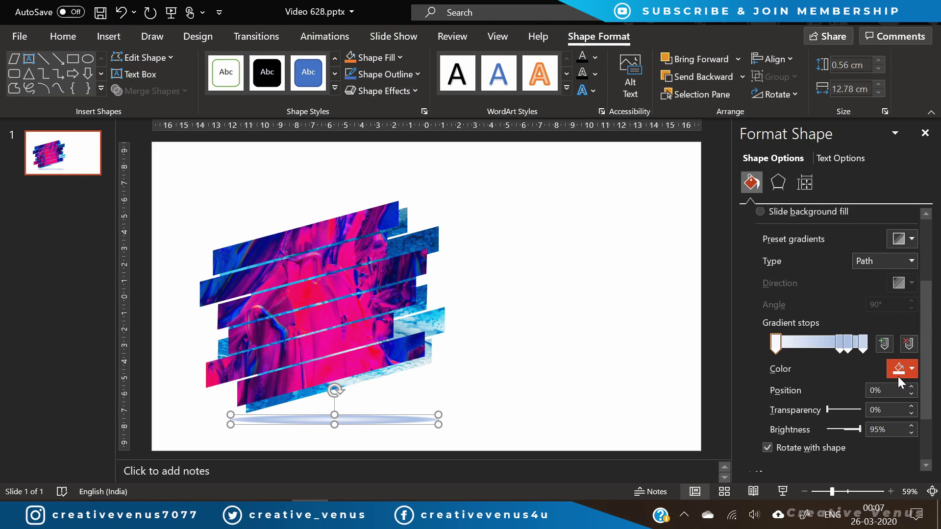
- Remove a gradient stop and make the middle stop dark grey and mostly transparent
left_click(909, 343)
left_click_drag(836, 349, 770, 355)
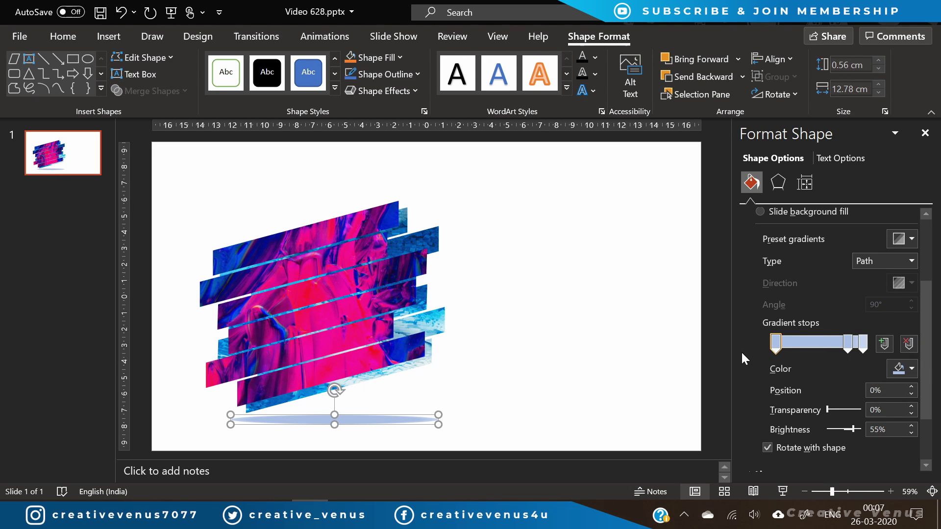
left_click_drag(827, 410, 911, 405)
left_click(864, 345)
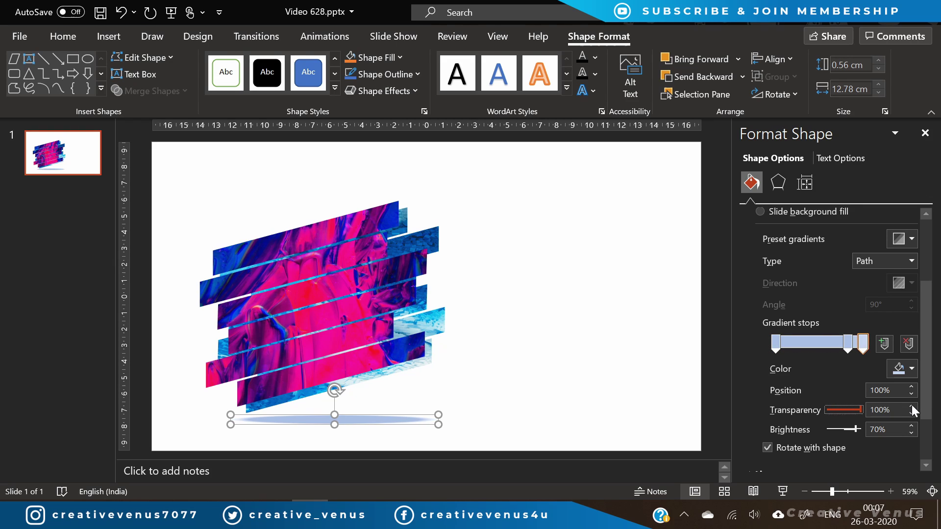
left_click(845, 345)
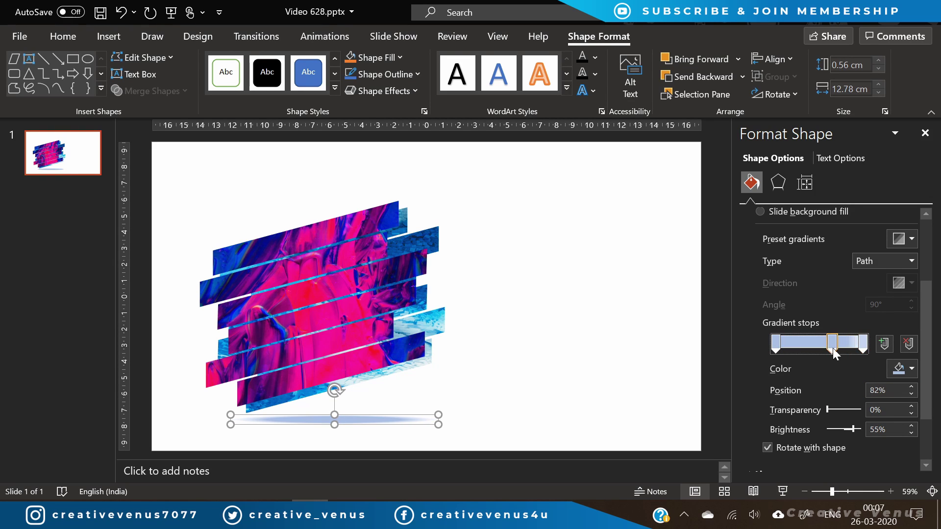
left_click(900, 369)
left_click(830, 251)
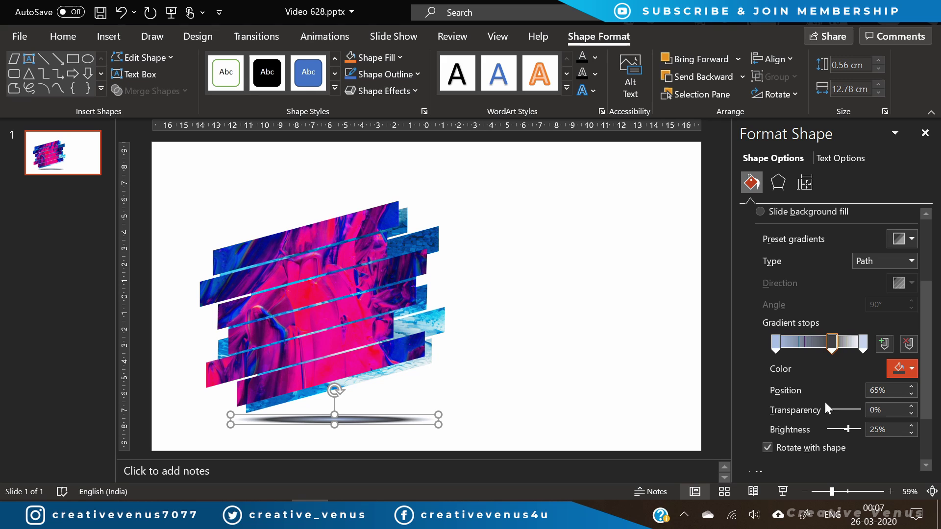
left_click_drag(827, 411, 857, 405)
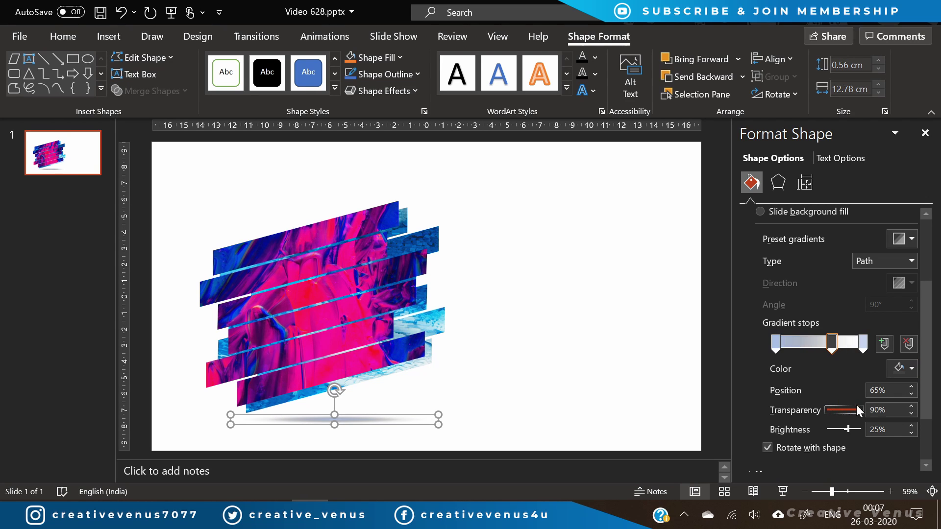
- Make the first stop black at about 77% transparency, then stretch the shadow wider
left_click(776, 344)
left_click(904, 366)
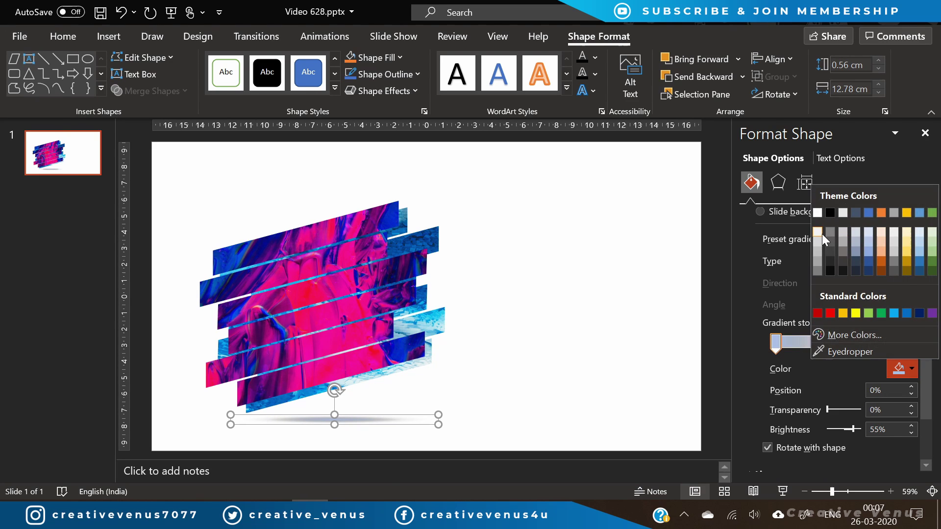
left_click(830, 261)
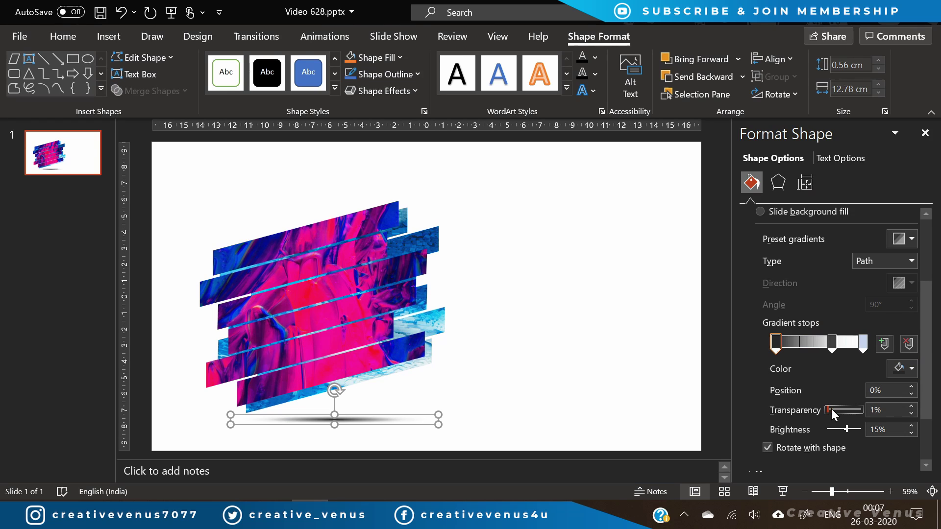
left_click_drag(831, 409, 857, 410)
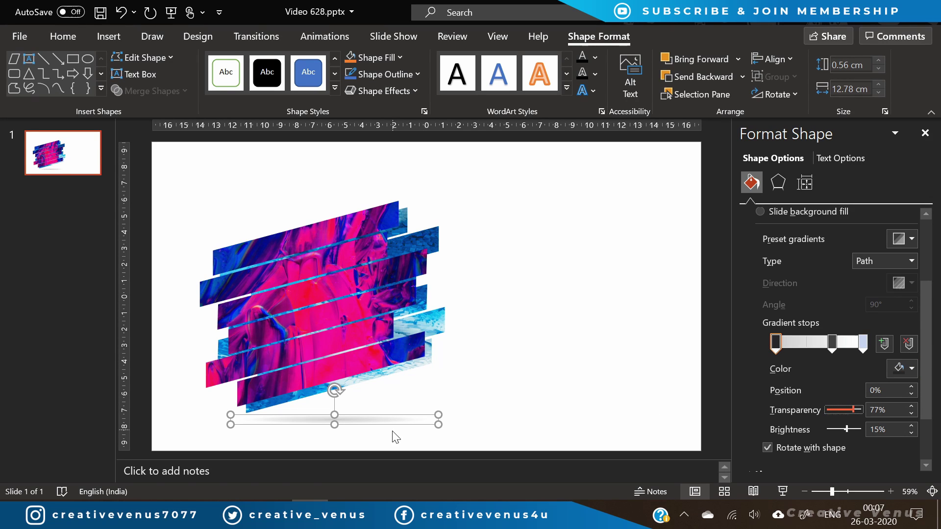
left_click_drag(437, 425, 388, 424)
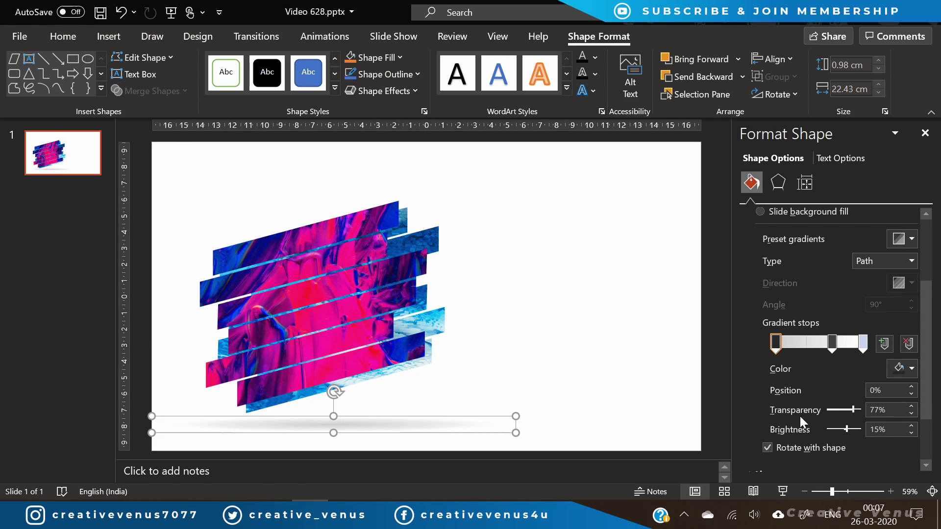
- Nudge the picture strips and their shadow up two steps together
left_click(804, 491)
left_click(213, 443)
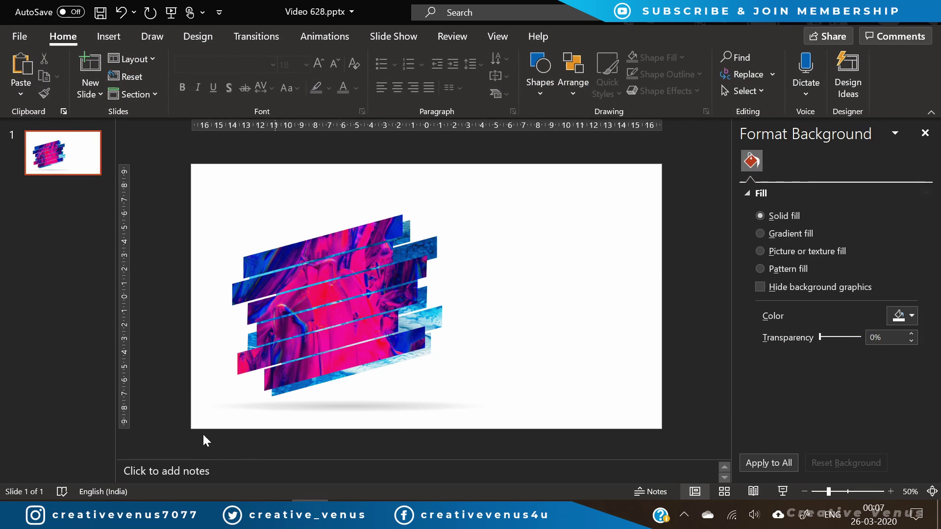
left_click_drag(160, 420, 567, 174)
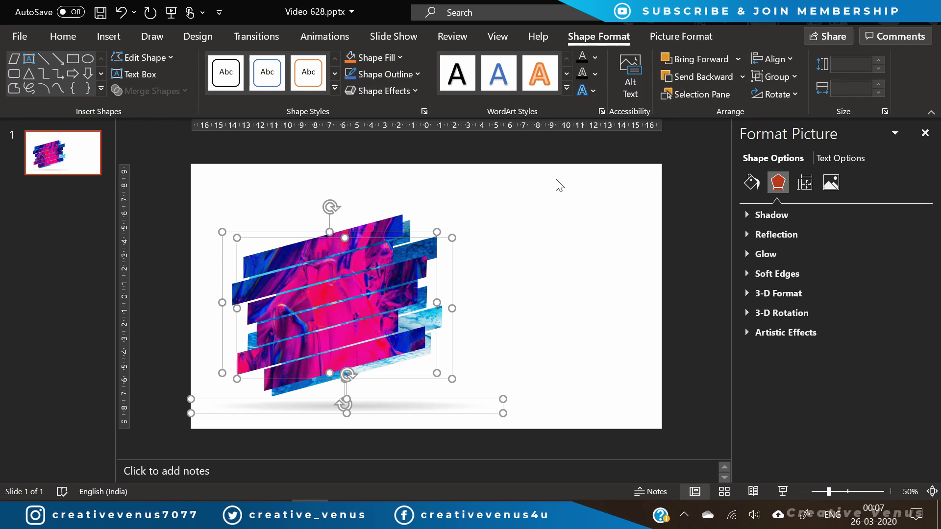
key("Up")
key("Up")
key("Up")
key("Up")
key("Up")
key("Up")
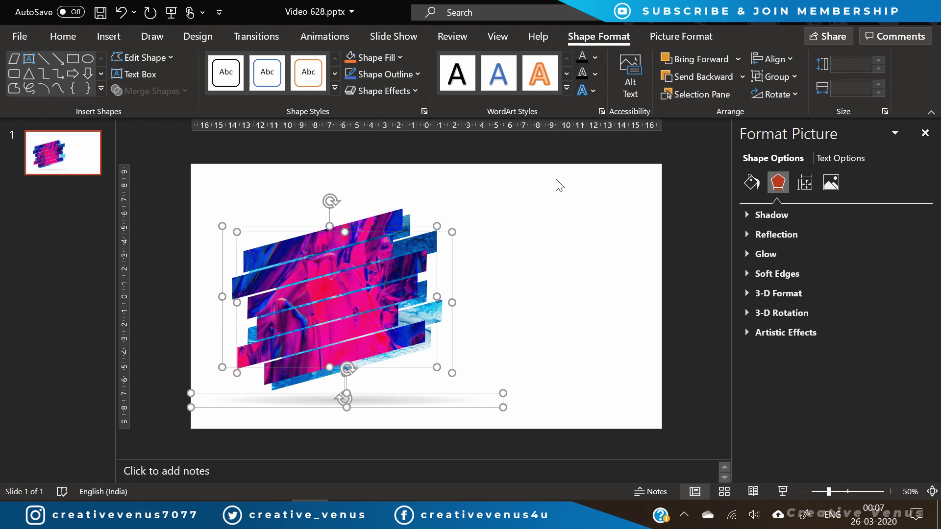
key("Up")
key("Up")
key("Up")
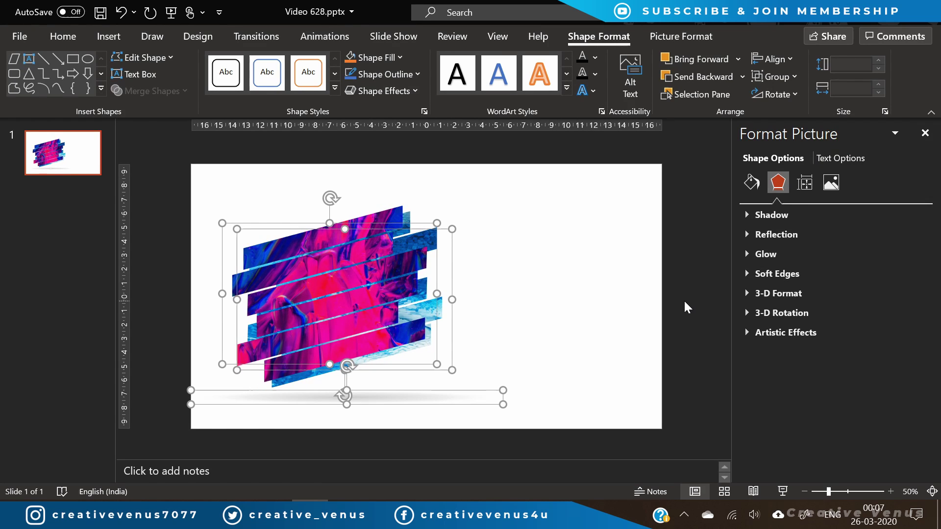
left_click(685, 303)
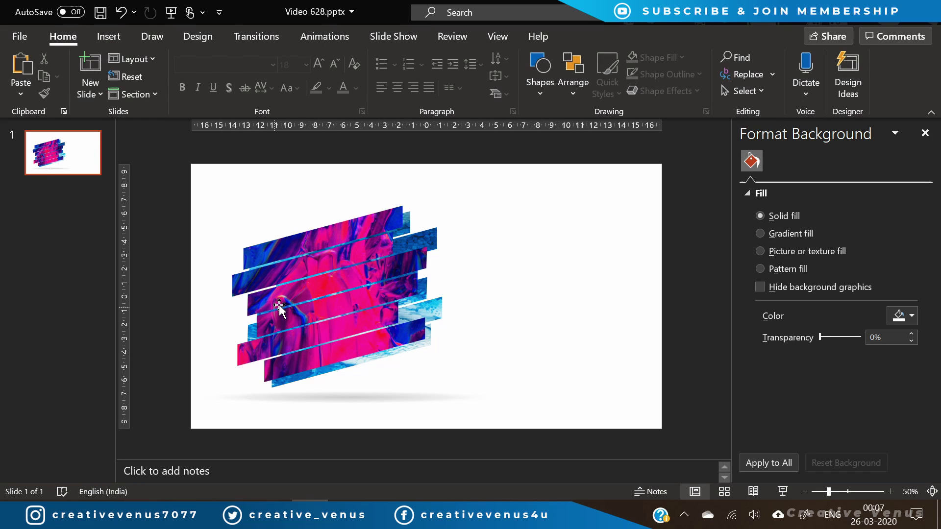
- Move the back picture slightly up and right so its strips sit in place
left_click(304, 296)
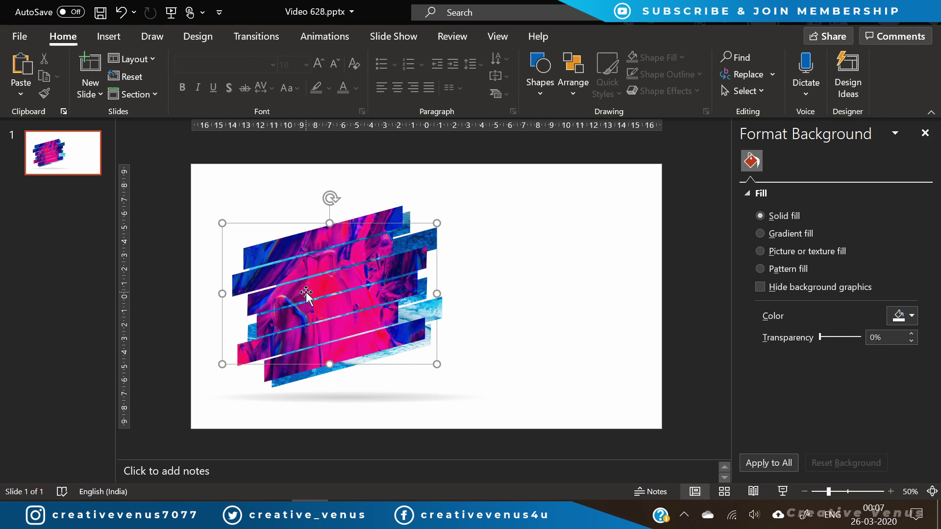
left_click(406, 206, "shift")
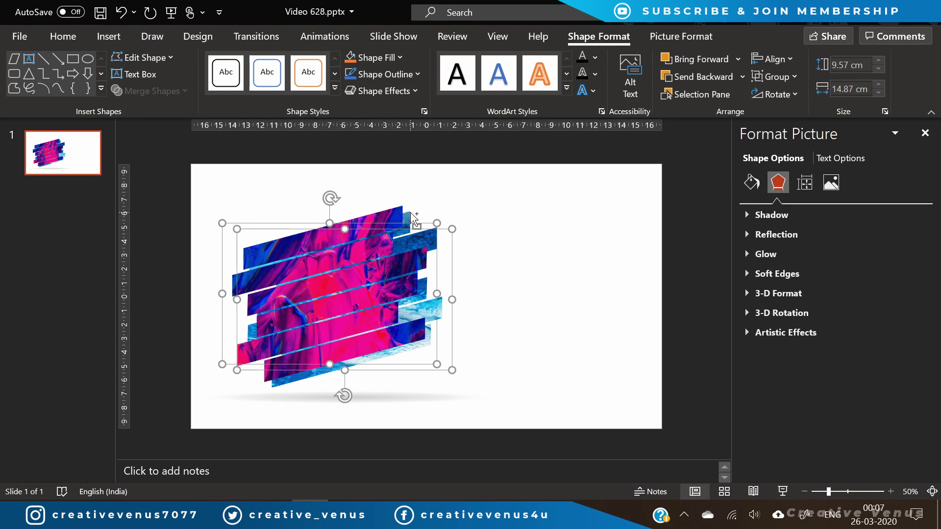
left_click(551, 264)
left_click(407, 216)
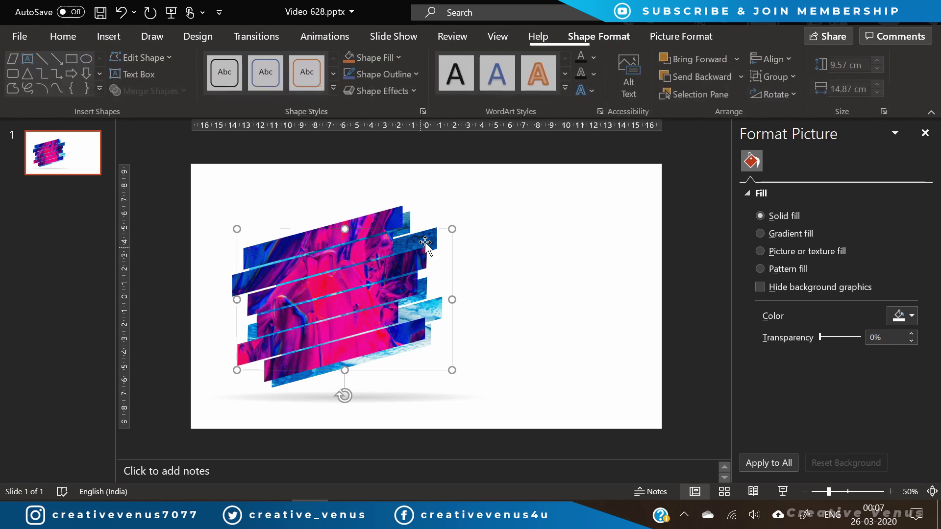
left_click(407, 215)
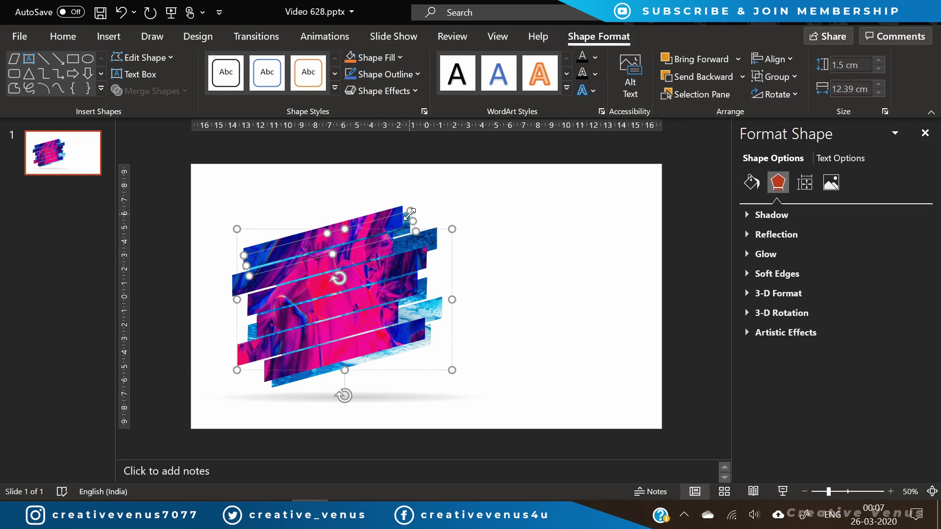
left_click(455, 232)
left_click(414, 244)
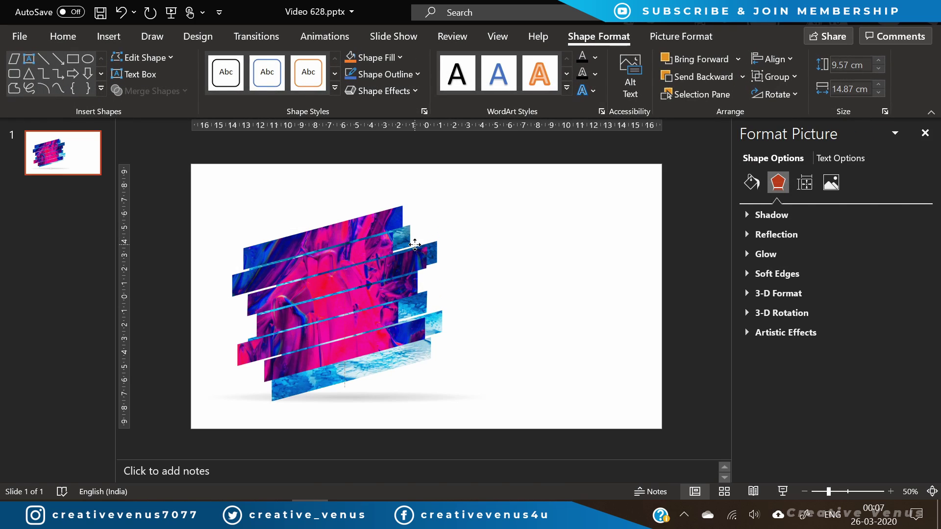
left_click_drag(415, 244, 419, 231)
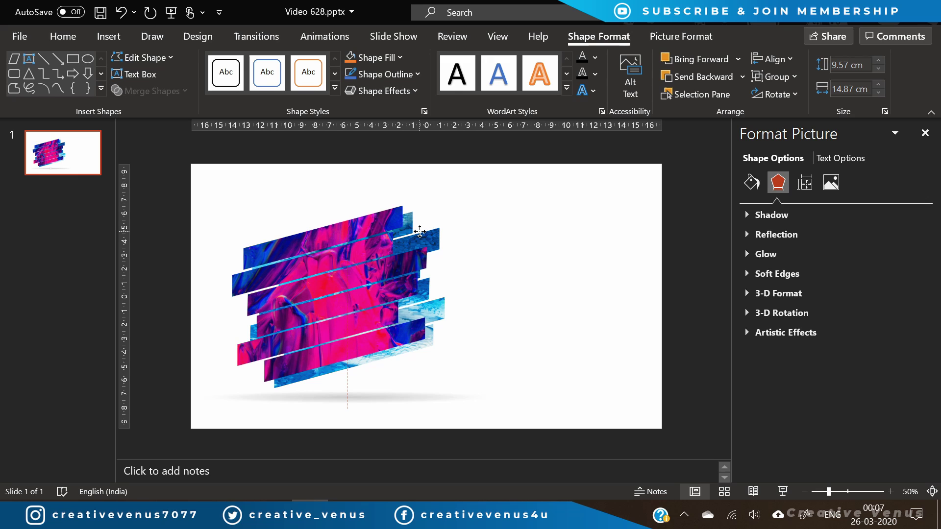
left_click_drag(419, 231, 416, 232)
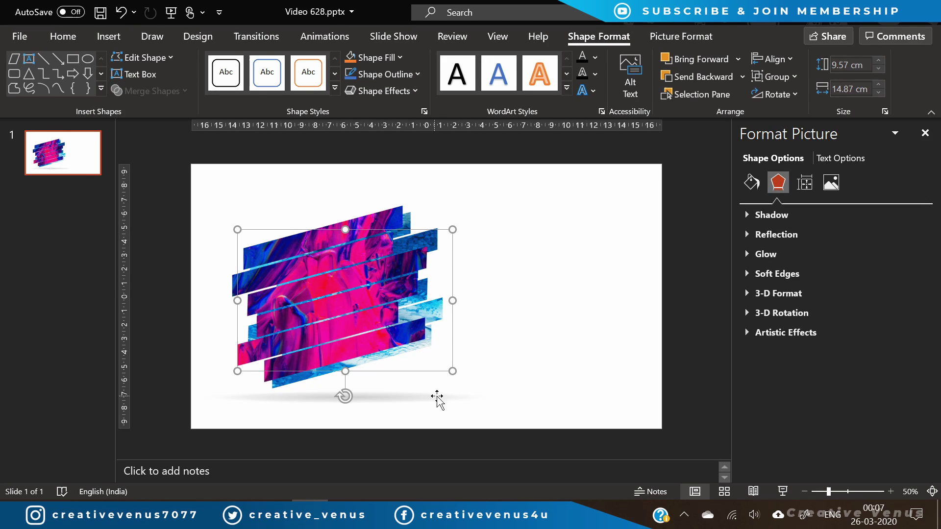
left_click(677, 360)
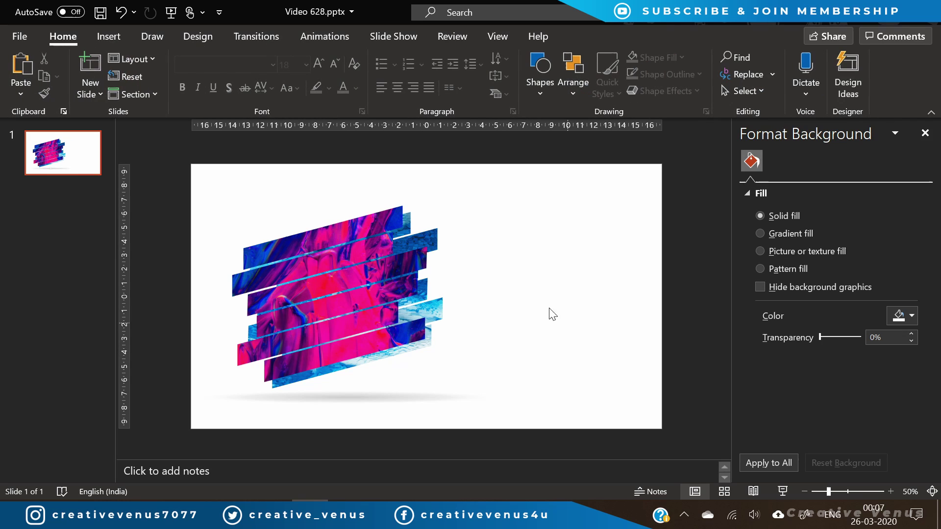
- Add a text box right of the strips reading 'Be Positive, Stay Safe'
left_click(113, 42)
left_click(630, 96)
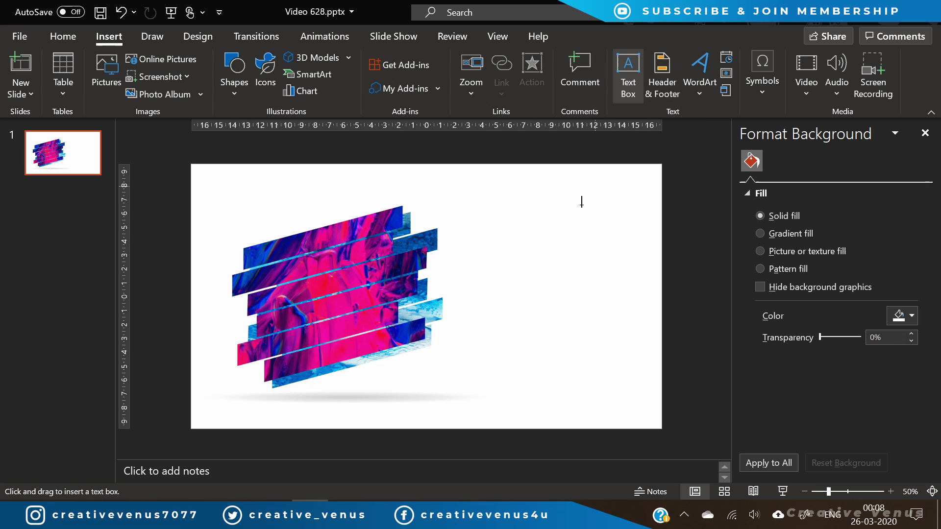
left_click_drag(490, 237, 613, 270)
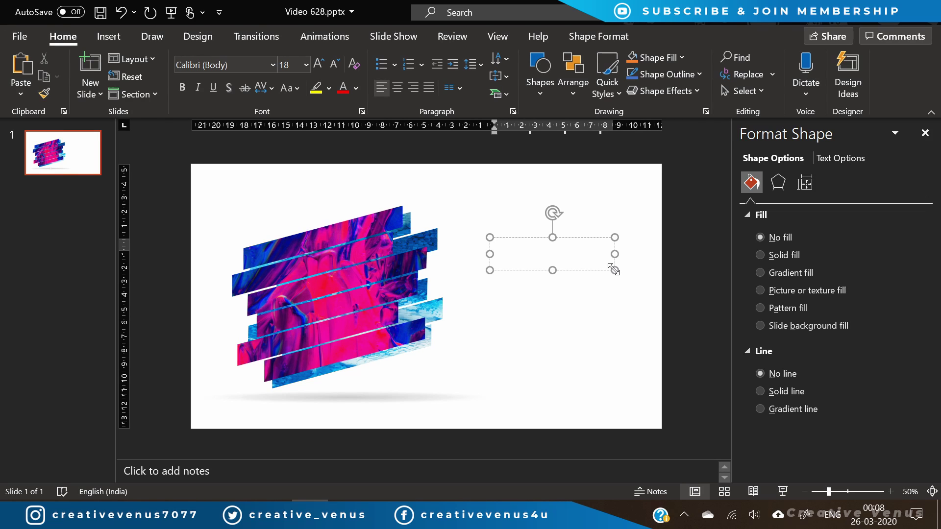
type("S")
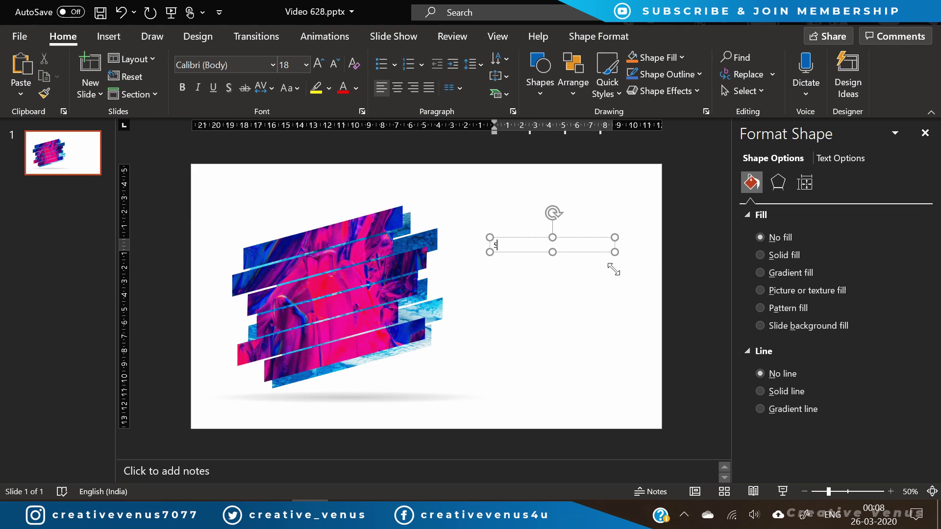
type("tay Postive")
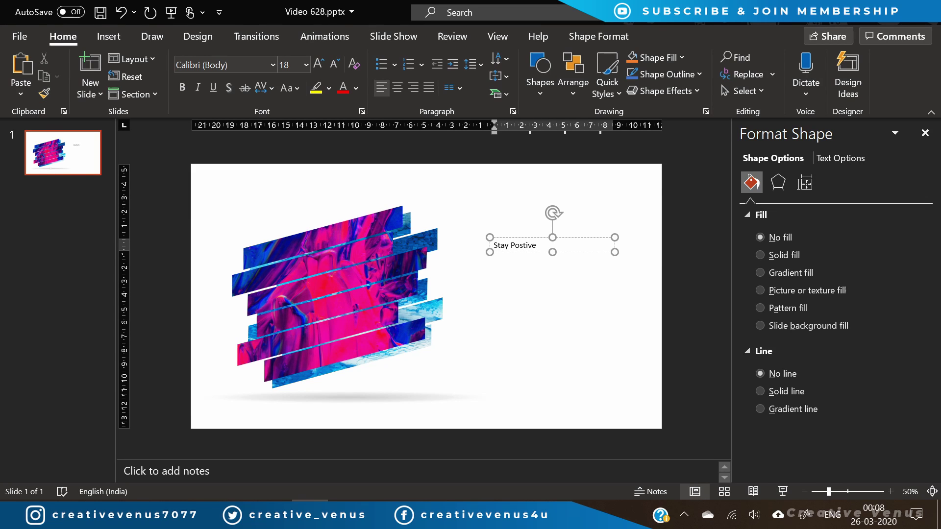
type("sitive, Stay Safe")
key("Delete")
key("Delete")
key("Delete")
key("Delete")
type("Be")
- Make the heading 28 pt Raleway Light in purple sampled from the artwork, widened to one line
key("ctrl+a")
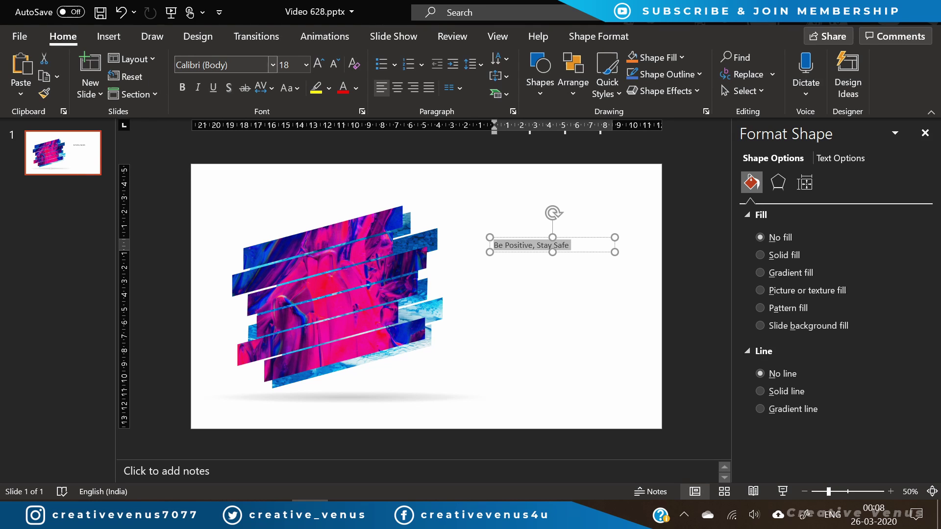
left_click(220, 65)
type("Raleway Light")
key("Return")
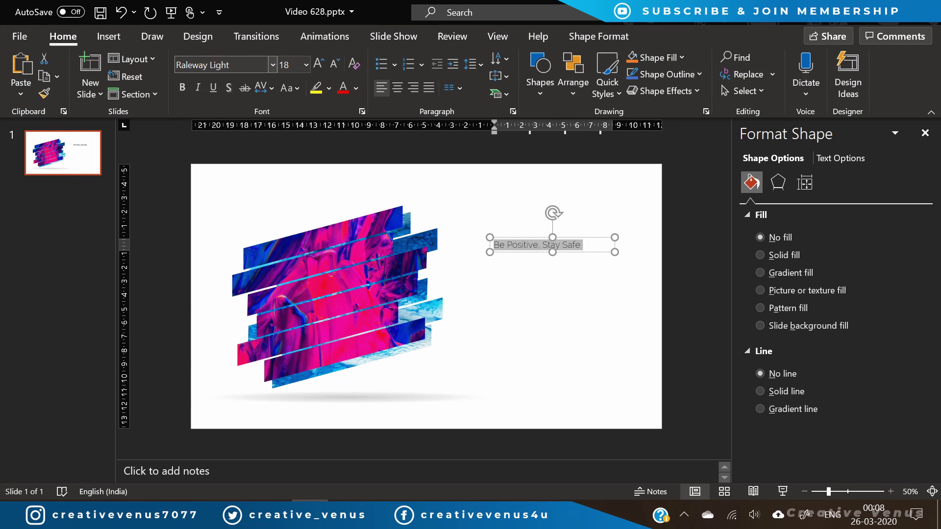
left_click(356, 87)
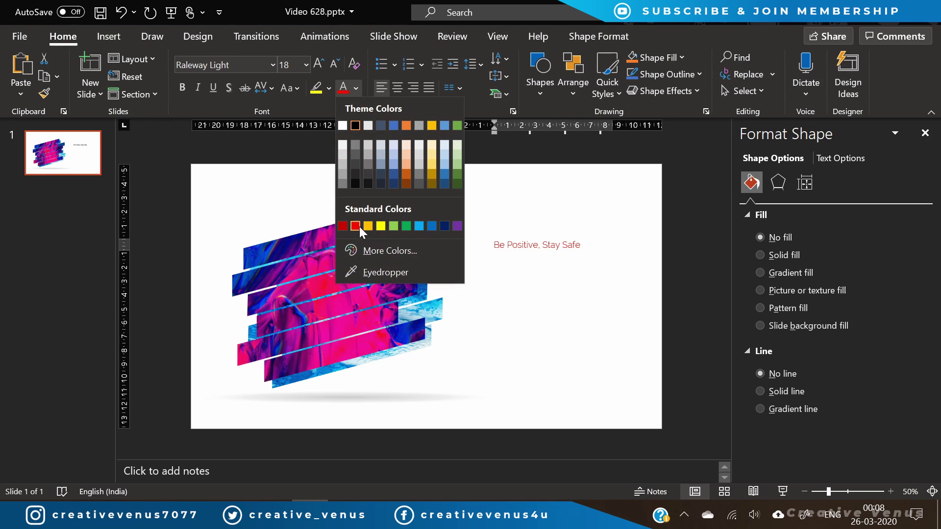
left_click(373, 272)
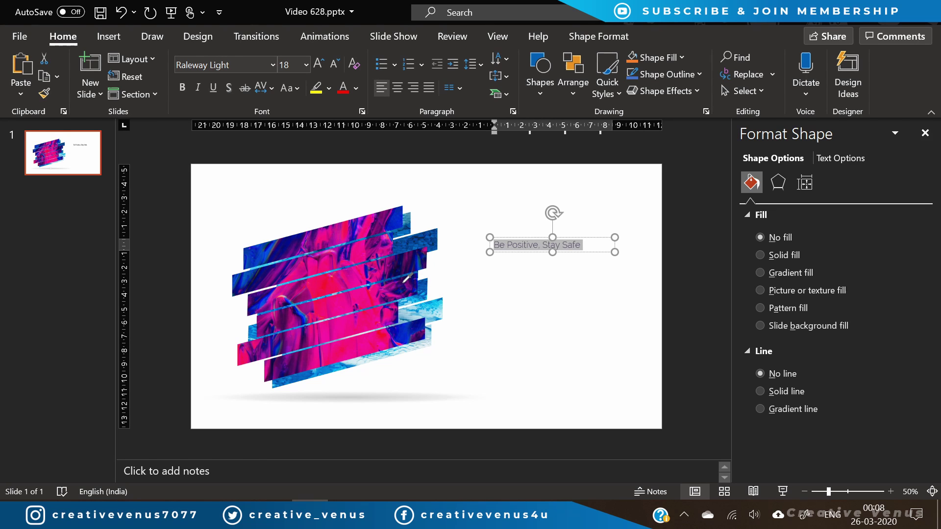
left_click(315, 63)
left_click(316, 63)
left_click(316, 63)
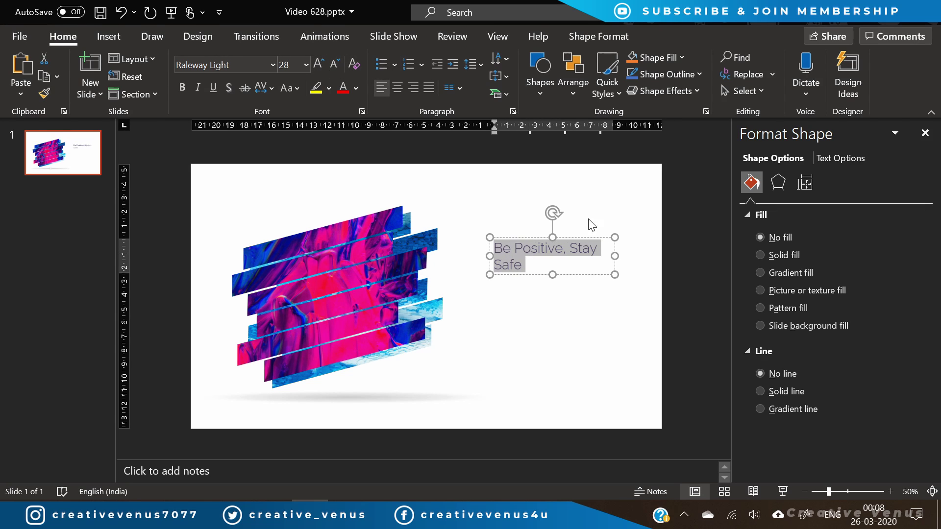
left_click_drag(618, 264, 589, 241)
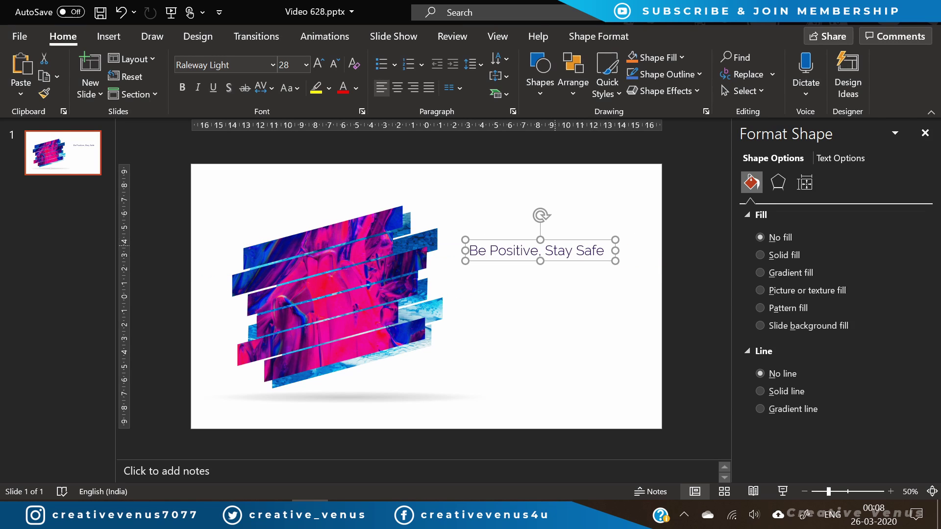
- Copy the heading box beneath it and replace its text with =lorem() placeholder text
double_click(477, 251)
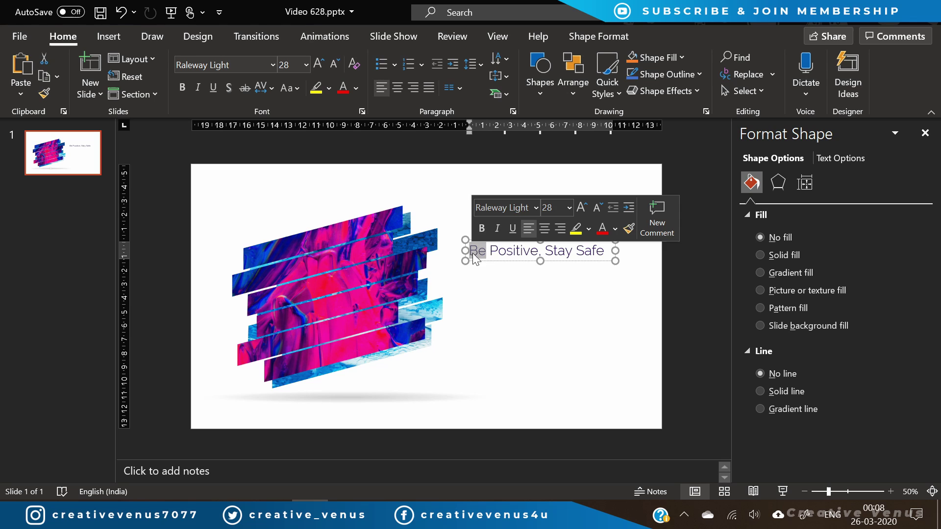
left_click_drag(529, 265, 519, 290)
key("ctrl+c")
key("ctrl+v")
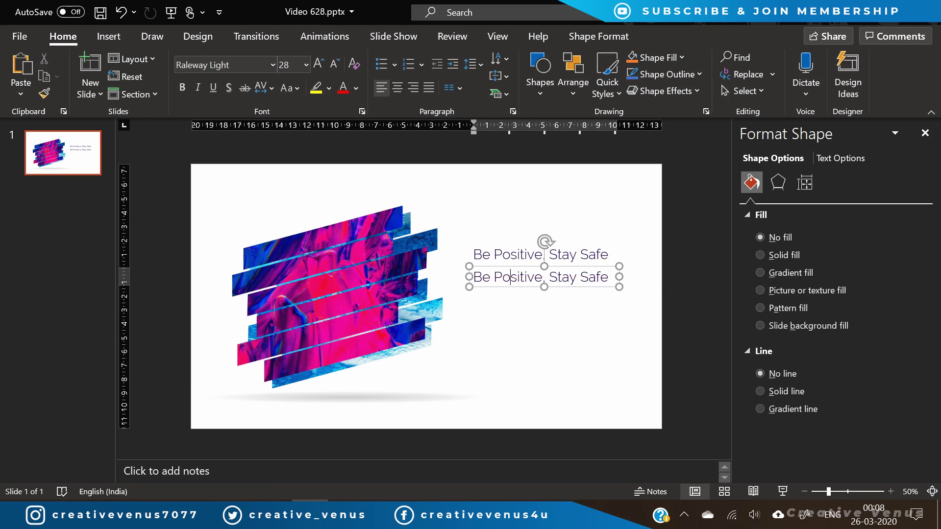
triple_click(513, 278)
key("BackSpace")
type("=l")
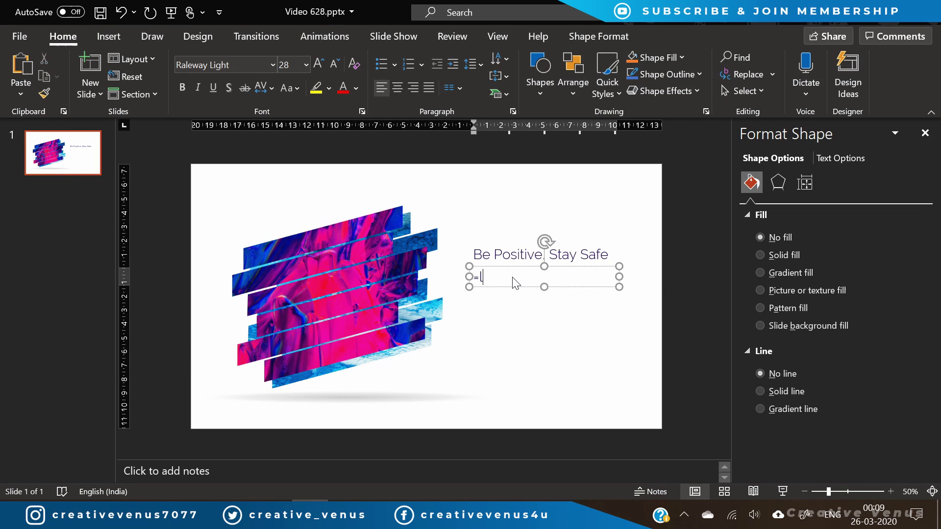
type("orem()")
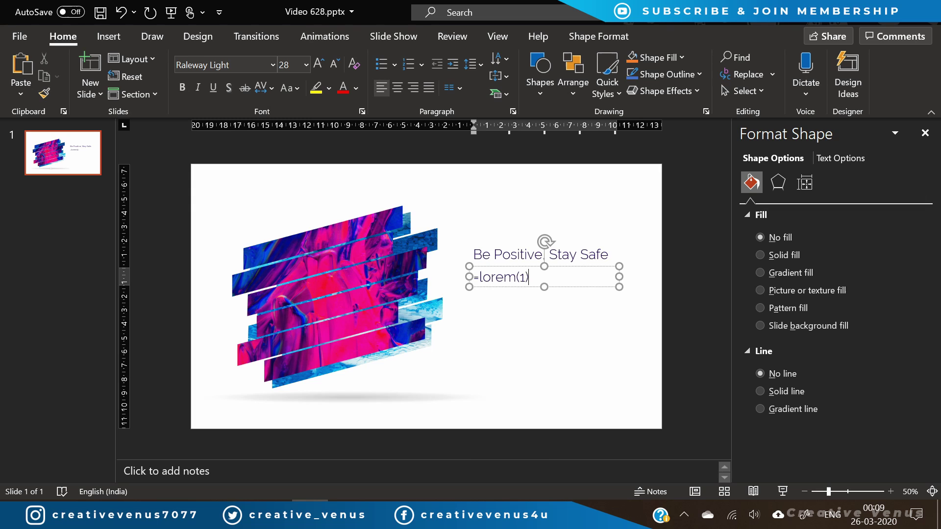
key("Return")
- Shrink the paragraph to 10.5 pt, justify it, and narrow the box under the heading
key("ctrl+a")
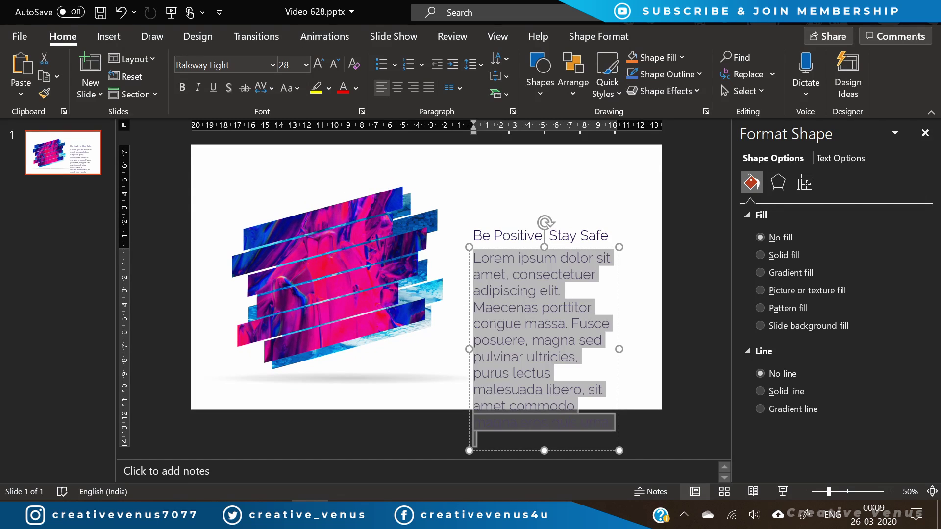
left_click(336, 63)
left_click(337, 63)
left_click(336, 63)
left_click(336, 62)
left_click(337, 63)
left_click(336, 63)
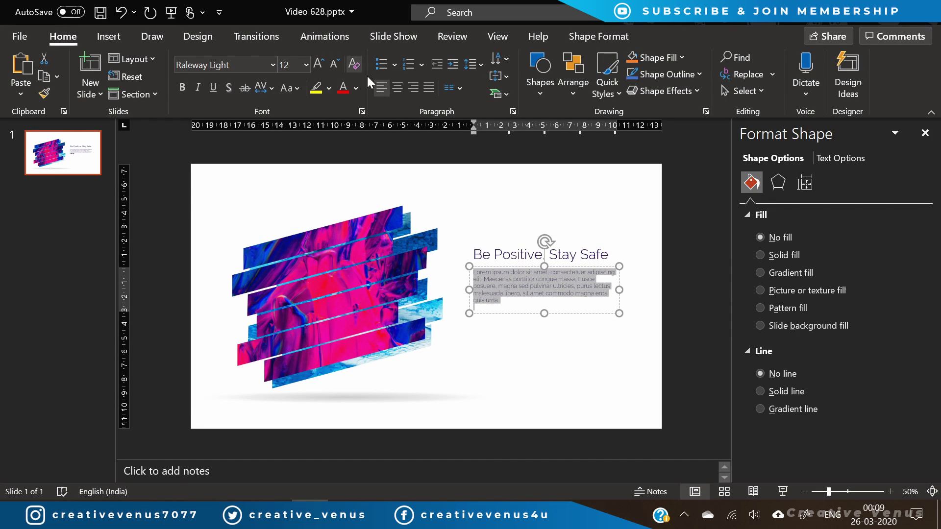
left_click(429, 87)
left_click(336, 62)
left_click(336, 63)
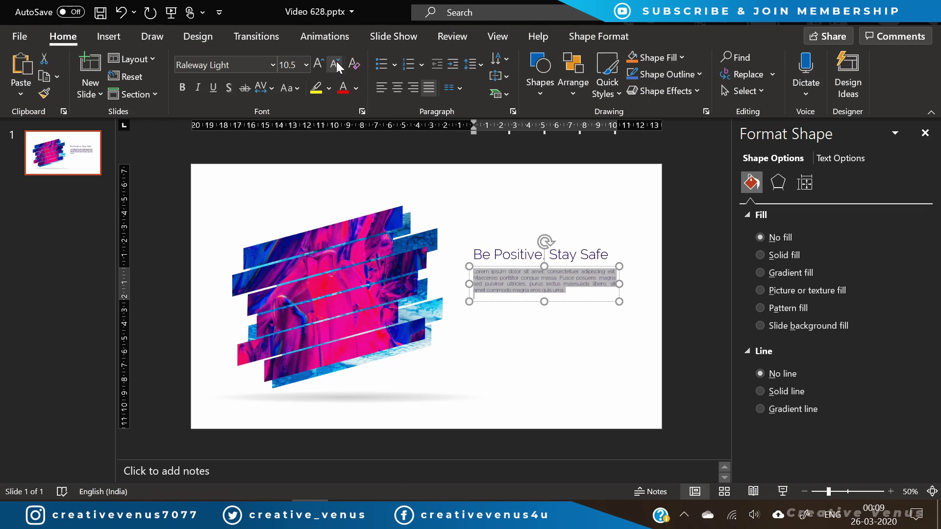
left_click(473, 295)
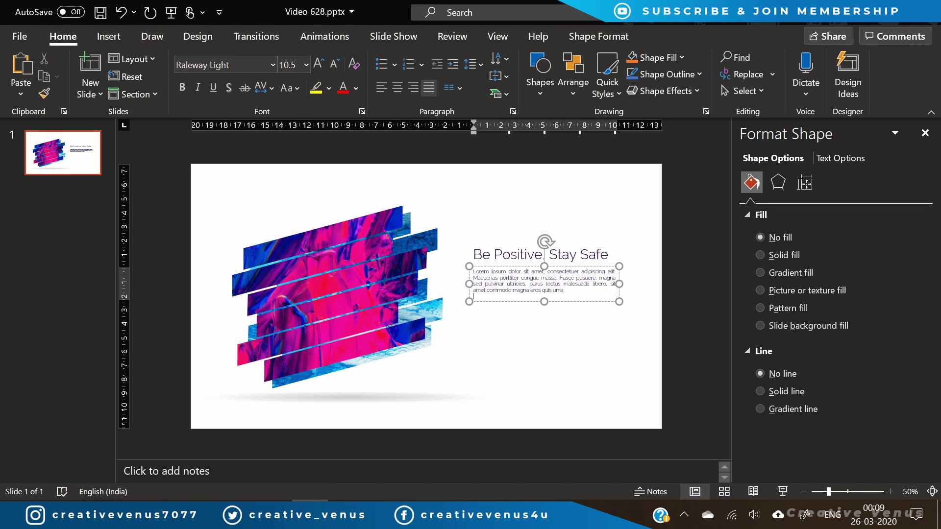
key("BackSpace")
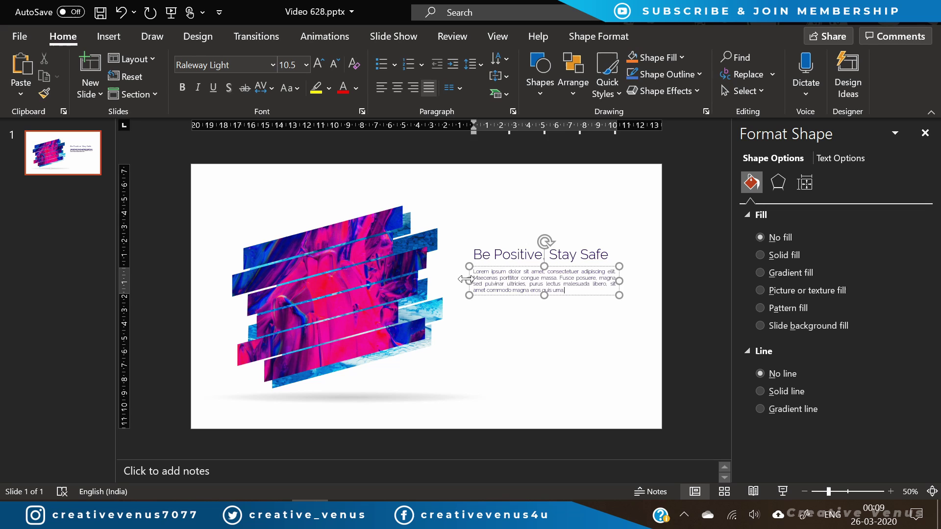
left_click_drag(465, 280, 517, 280)
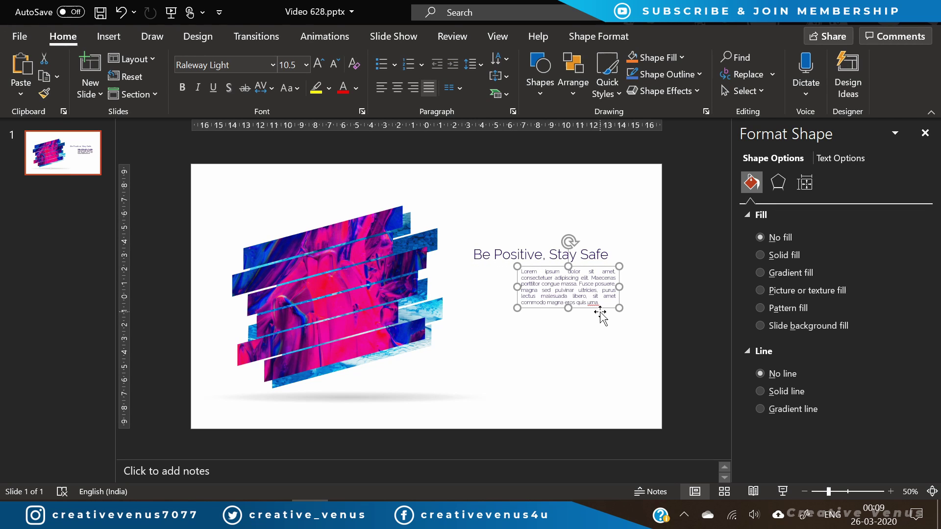
left_click_drag(601, 314, 554, 321)
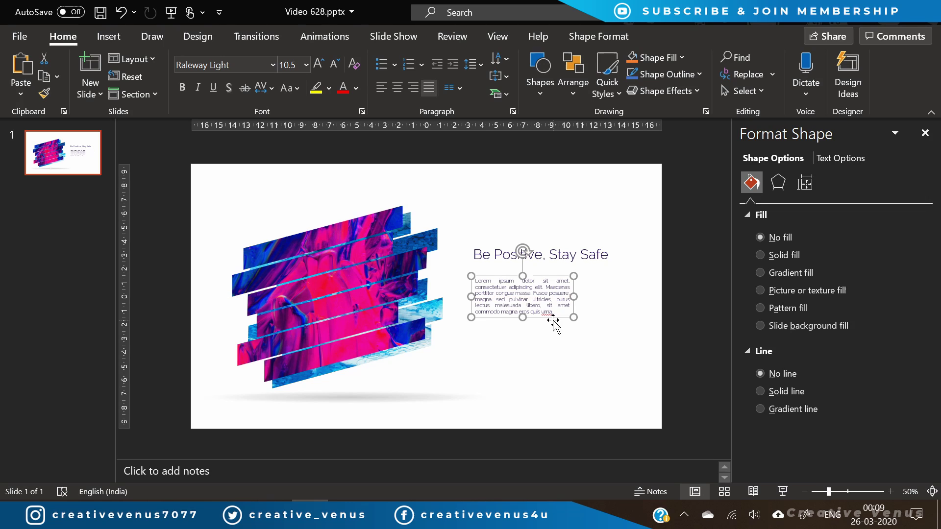
- Give the lorem paragraph a dark theme font colour
left_click(554, 348)
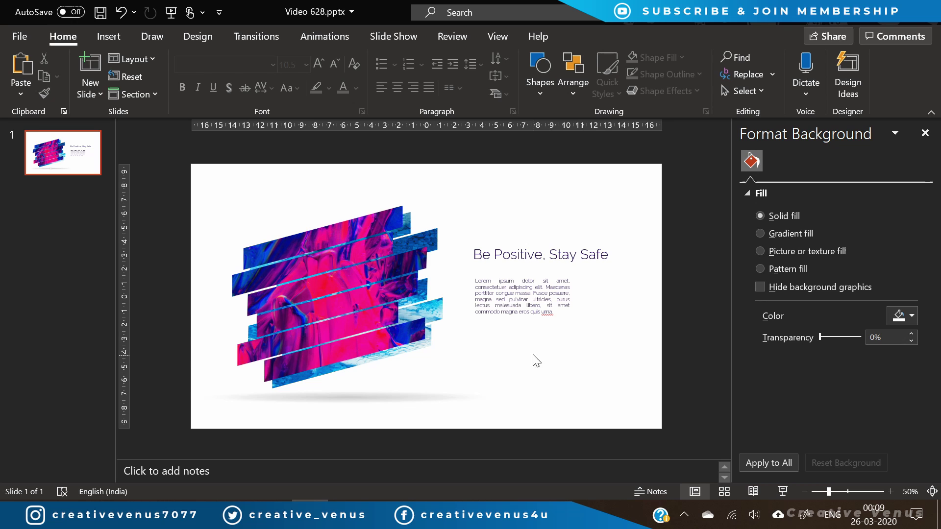
left_click(533, 314)
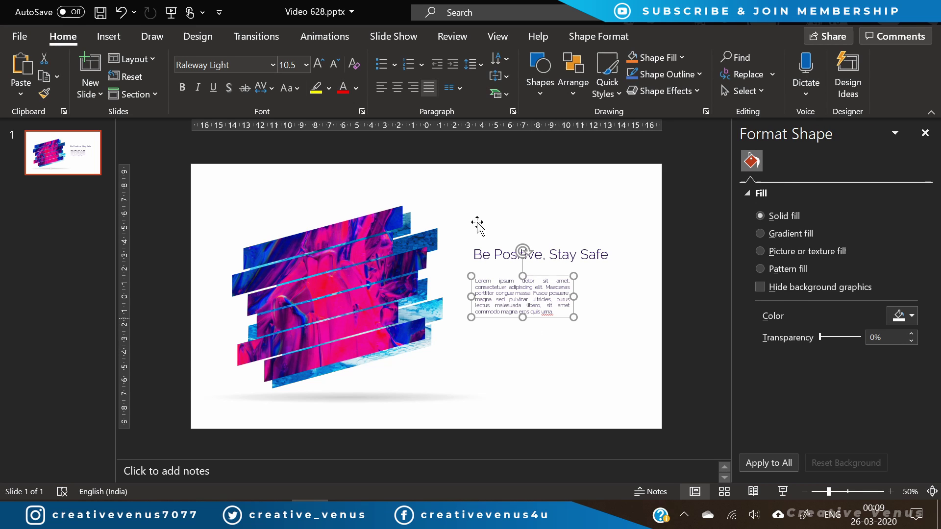
left_click(357, 89)
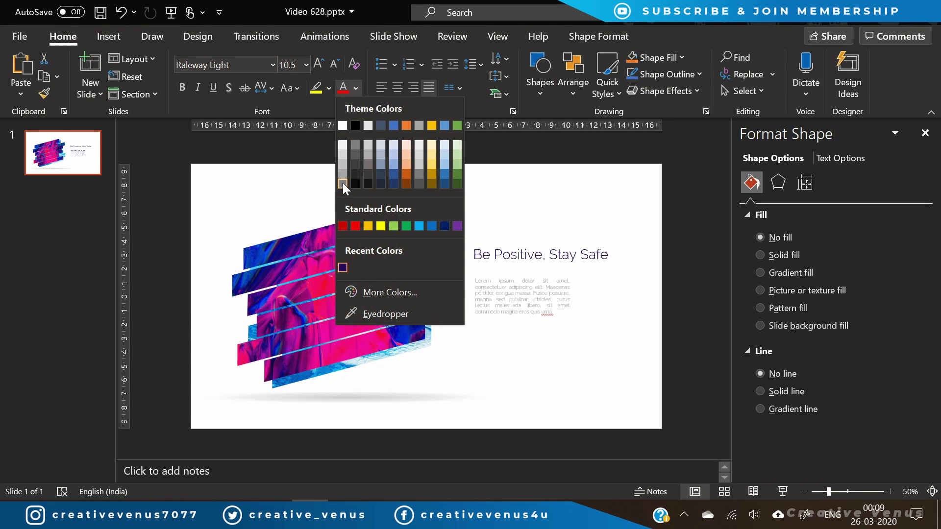
left_click(355, 176)
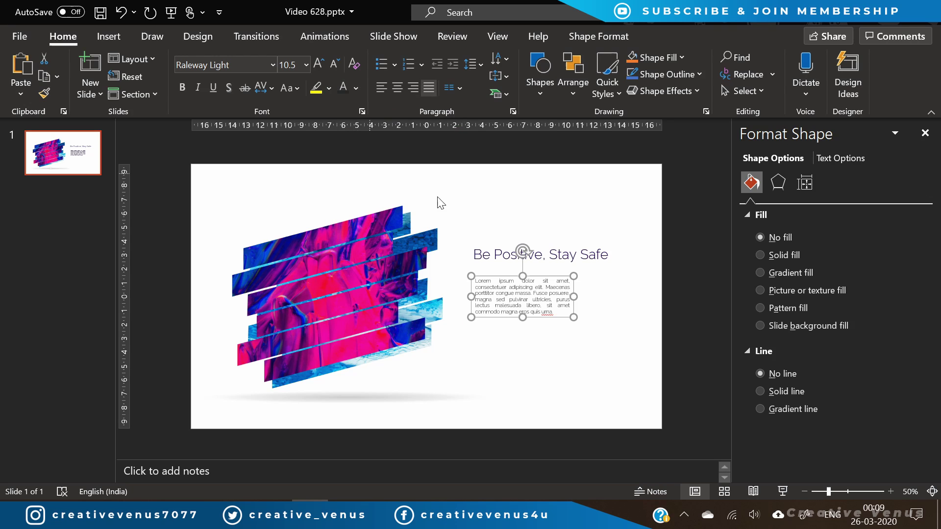
left_click(560, 369)
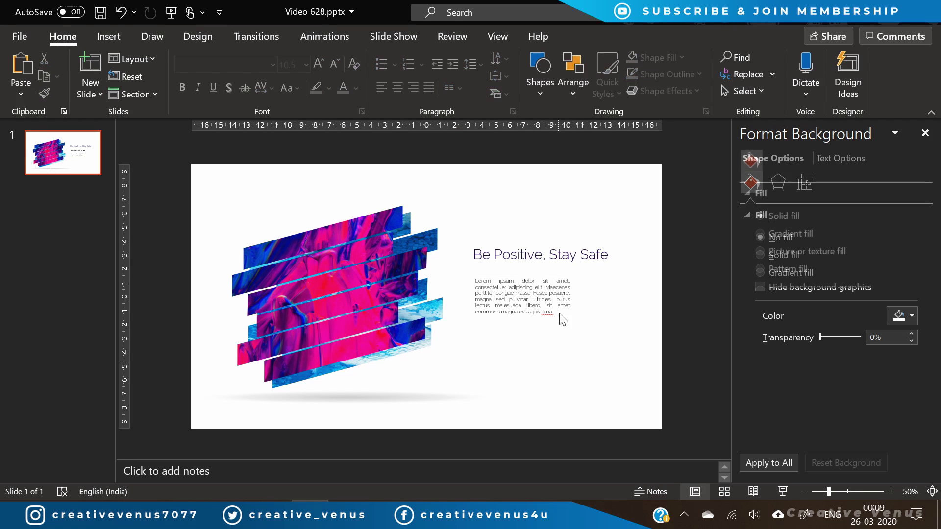
- Draw a text box below the paragraph containing '35%'
left_click(120, 38)
left_click(628, 81)
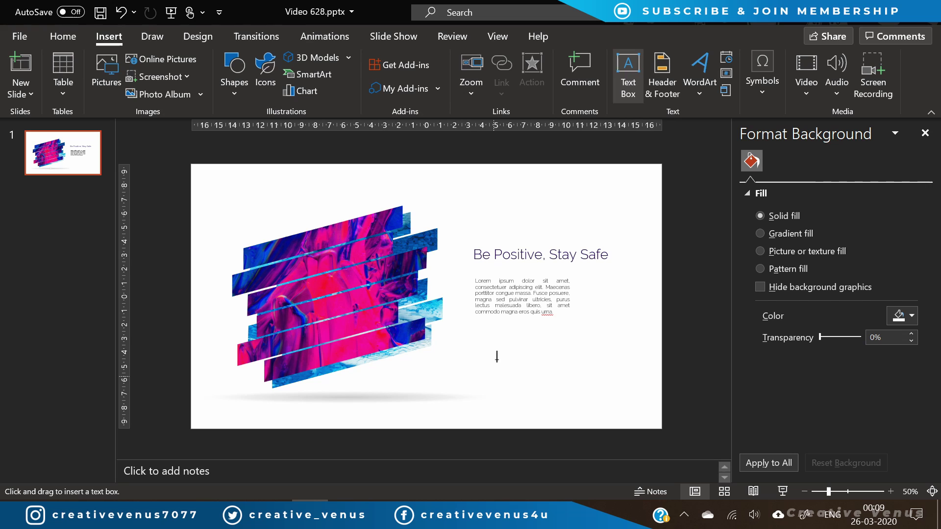
left_click_drag(478, 330, 548, 366)
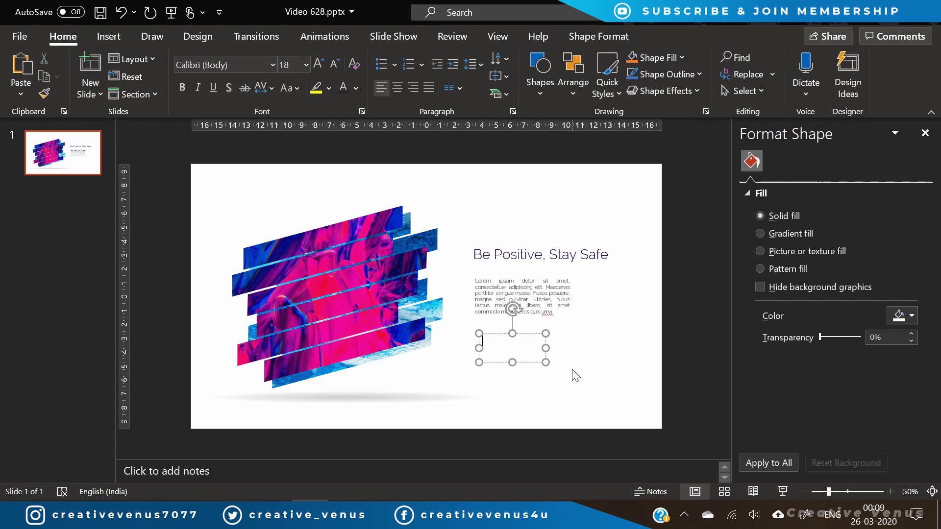
type("35%")
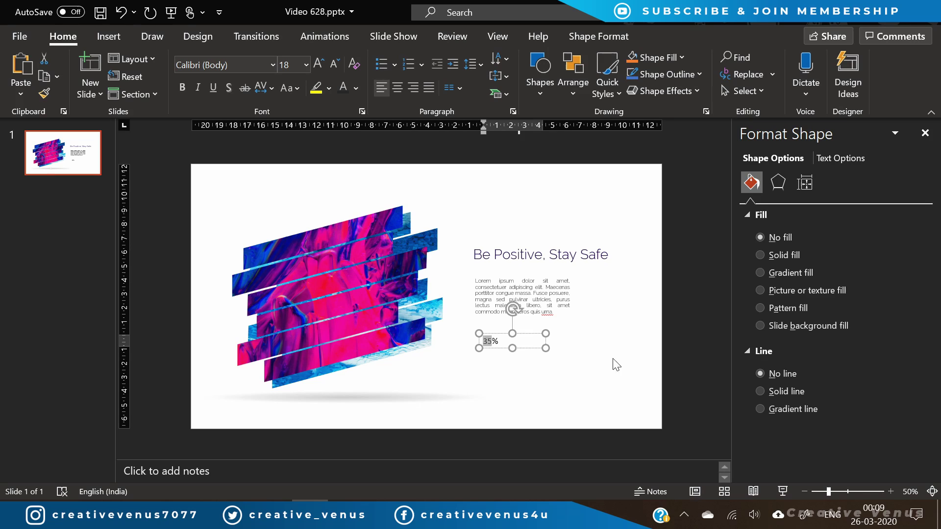
- Set the 35% text to Raleway Light at 24 pt
left_click(319, 63)
left_click(318, 64)
left_click(318, 63)
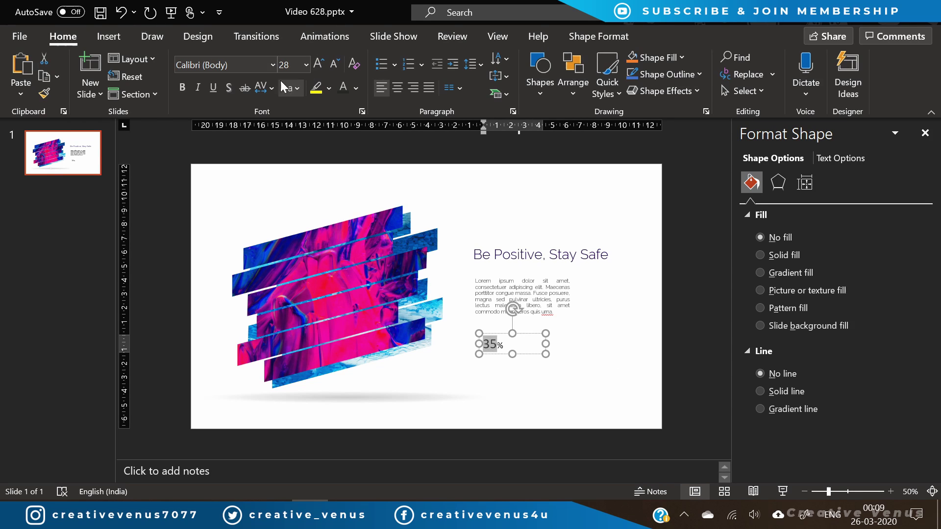
key("shift+Right")
left_click(252, 64)
type("Se")
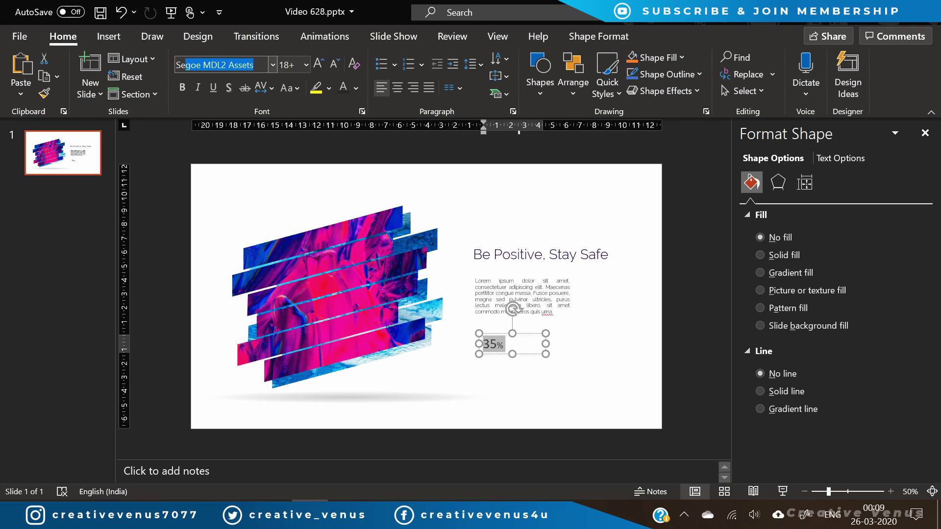
key("BackSpace")
key("BackSpace")
key("BackSpace")
type("Raleway Light")
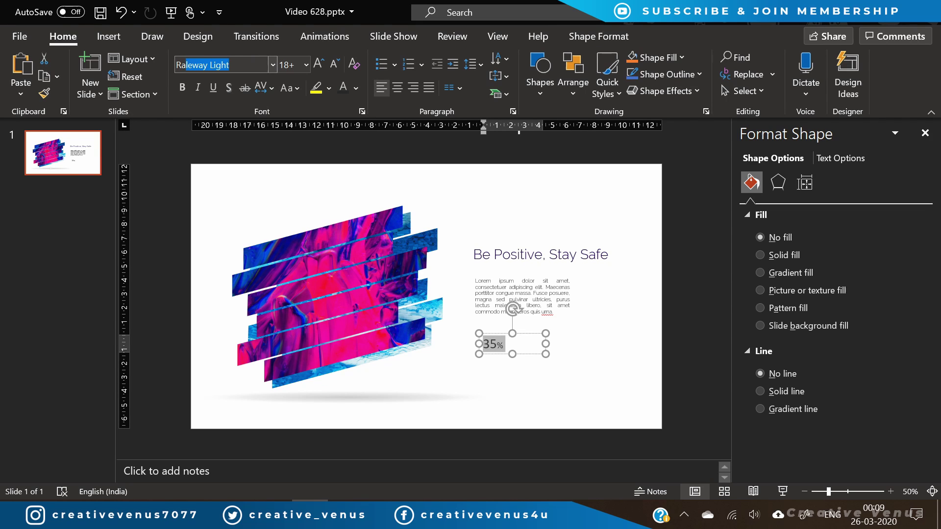
key("Return")
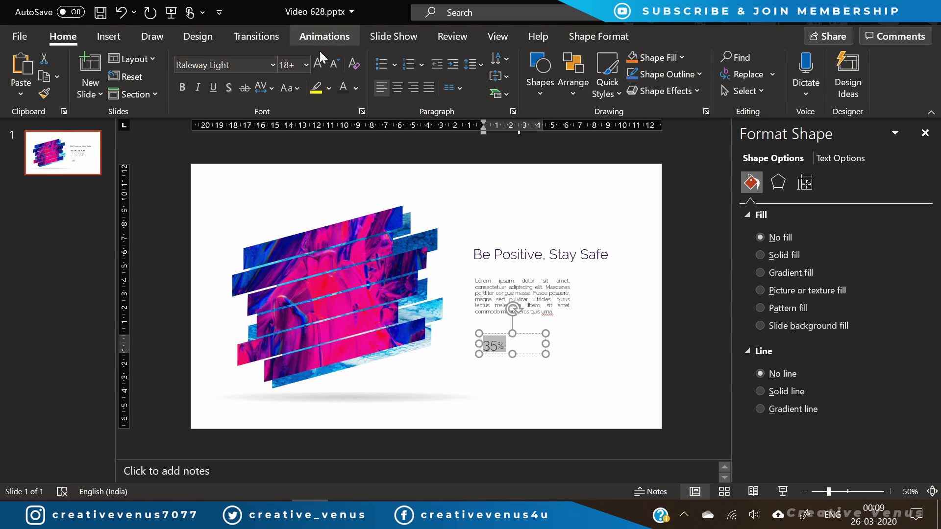
left_click(312, 65)
left_click(312, 64)
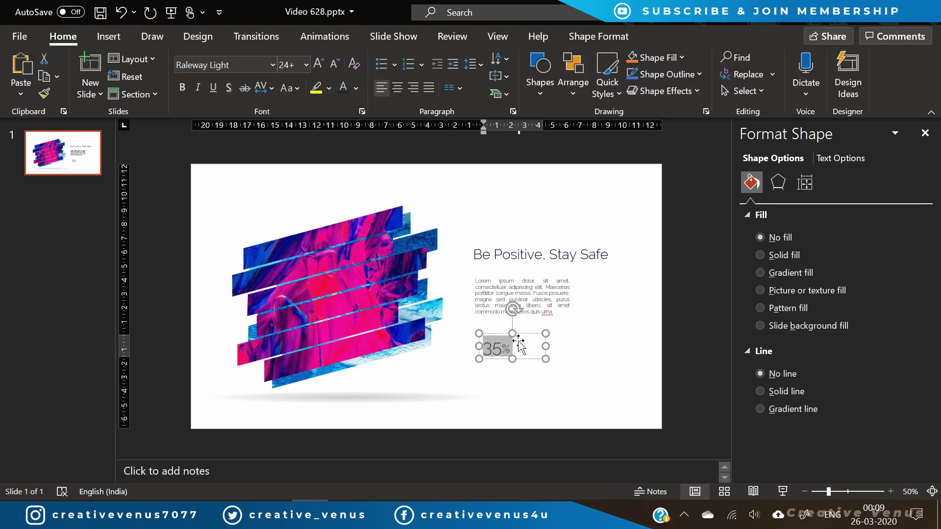
- Colour the 35% text the recent dark purple
left_click(520, 338)
left_click(520, 327)
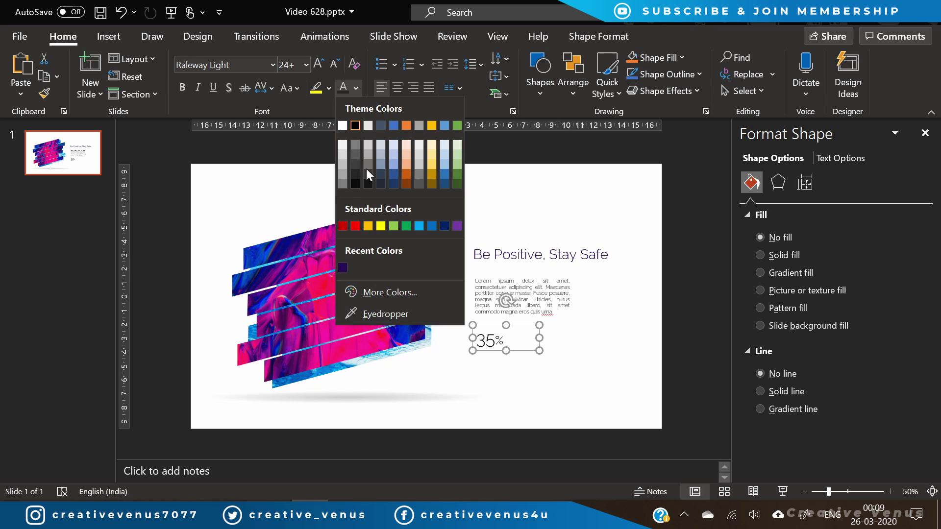
left_click(344, 268)
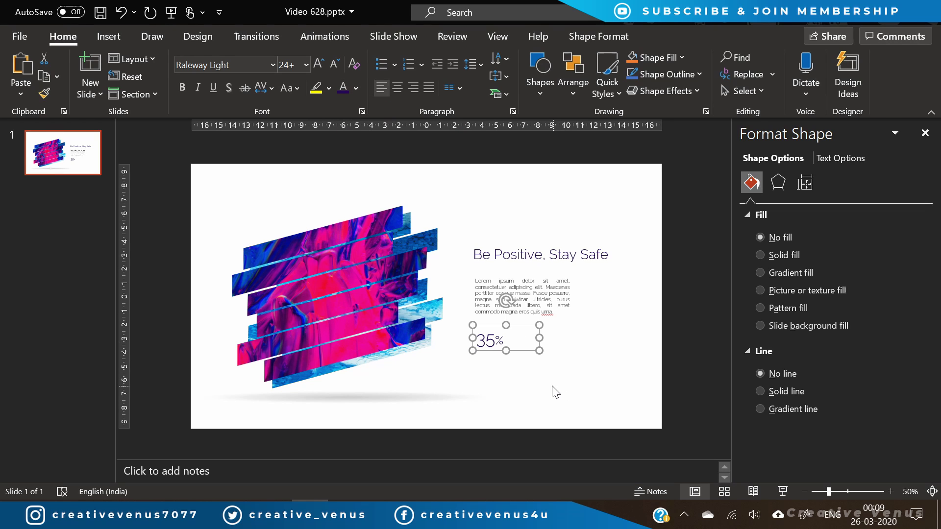
- Duplicate the 35% box, retype it as 'Positivity' at 18 pt, and place it beside 35%
key("ctrl+v")
left_click_drag(517, 350, 553, 350)
double_click(533, 340)
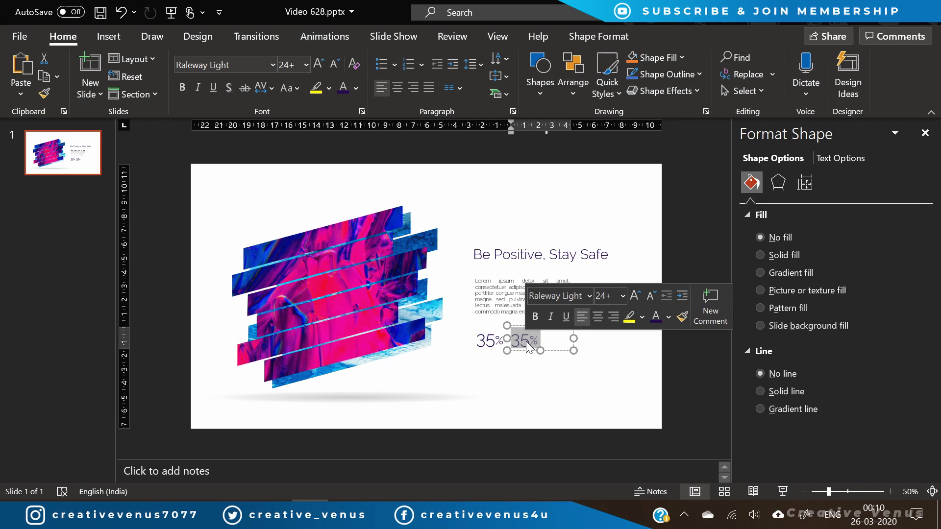
type("Pos")
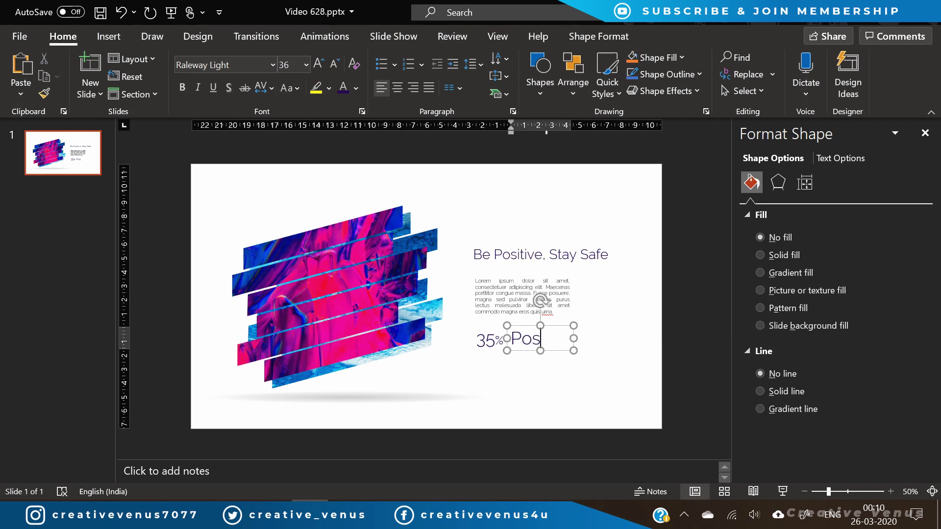
type("itivity")
key("ctrl+a")
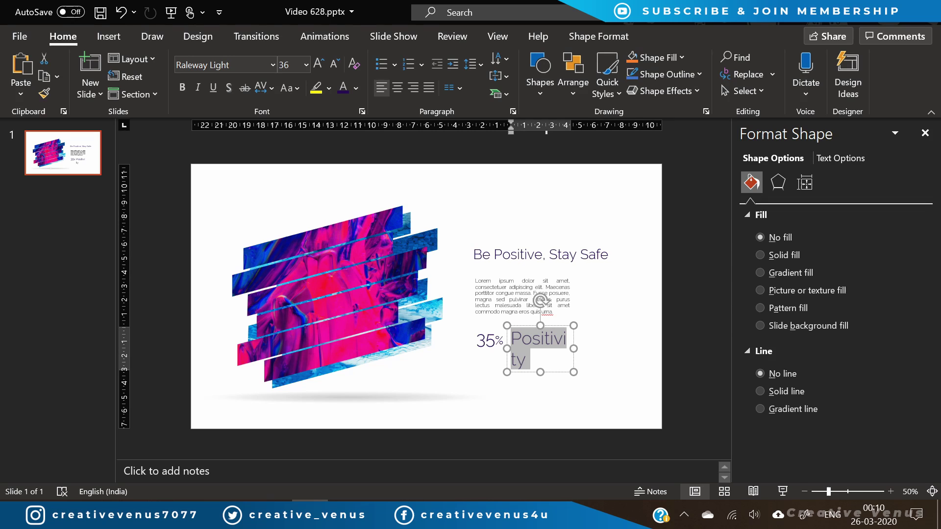
left_click(334, 65)
left_click(334, 64)
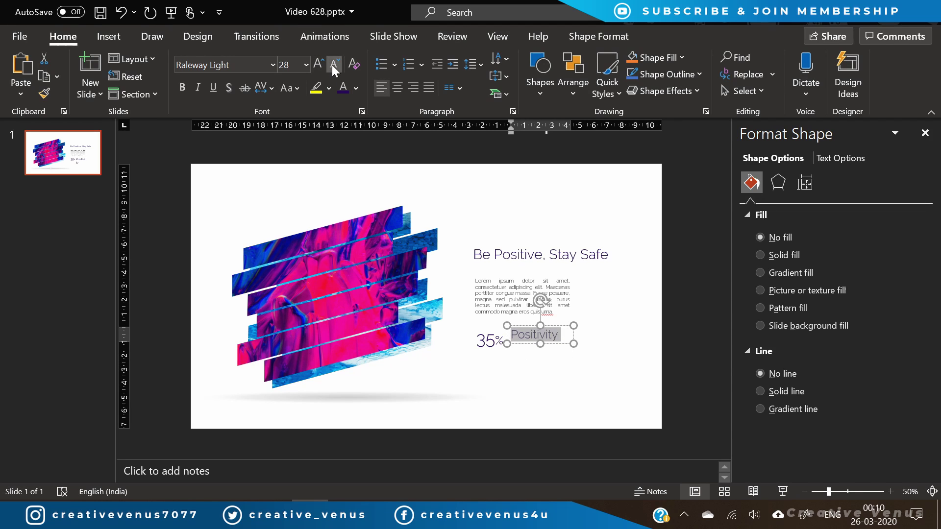
left_click(334, 65)
left_click(334, 65)
left_click(334, 65)
left_click_drag(551, 327, 553, 336)
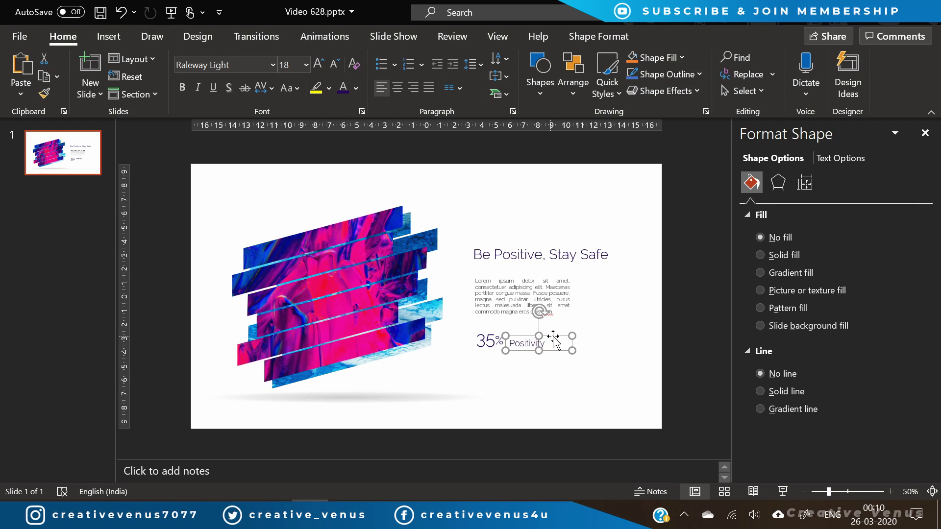
left_click(641, 372)
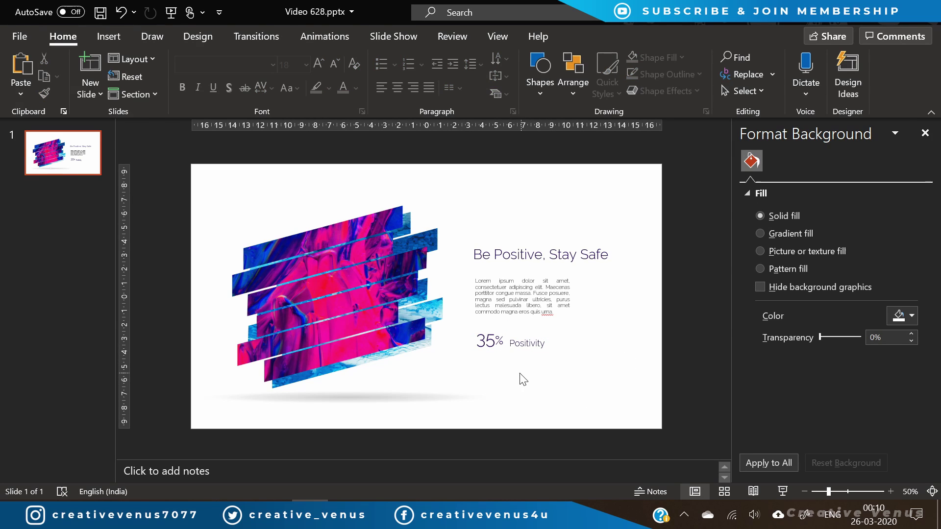
- Make the Lorem paragraph dark grey (Black, Lighter 35%) and widen its box
left_click(105, 38)
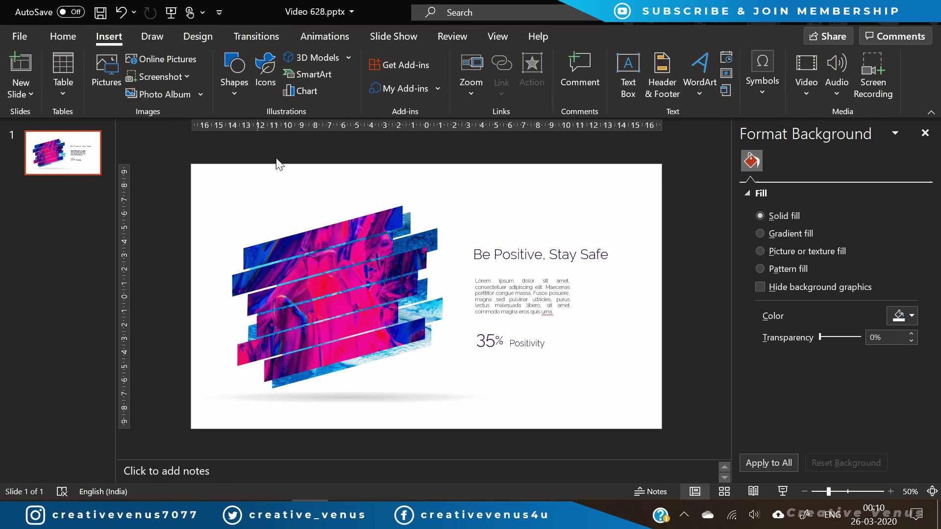
left_click(516, 320)
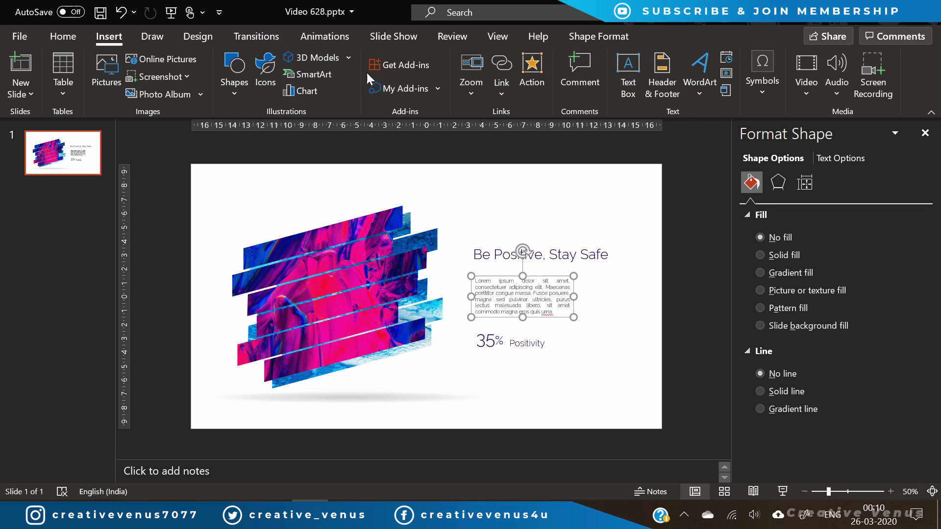
left_click(67, 35)
left_click(355, 88)
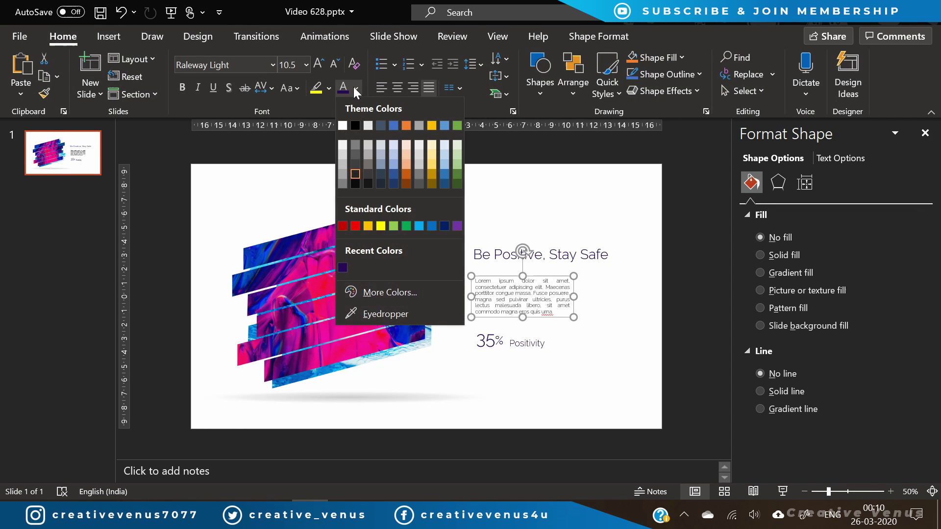
left_click(354, 156)
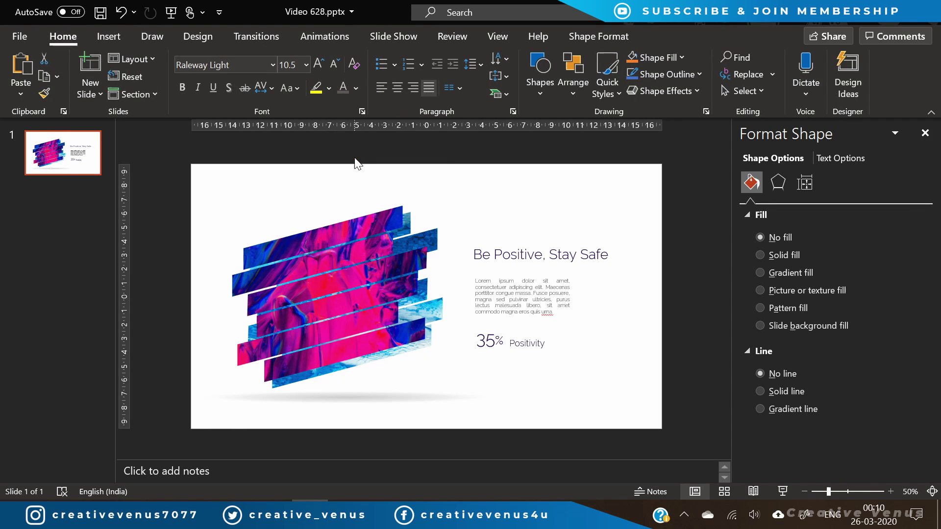
left_click_drag(576, 297, 610, 300)
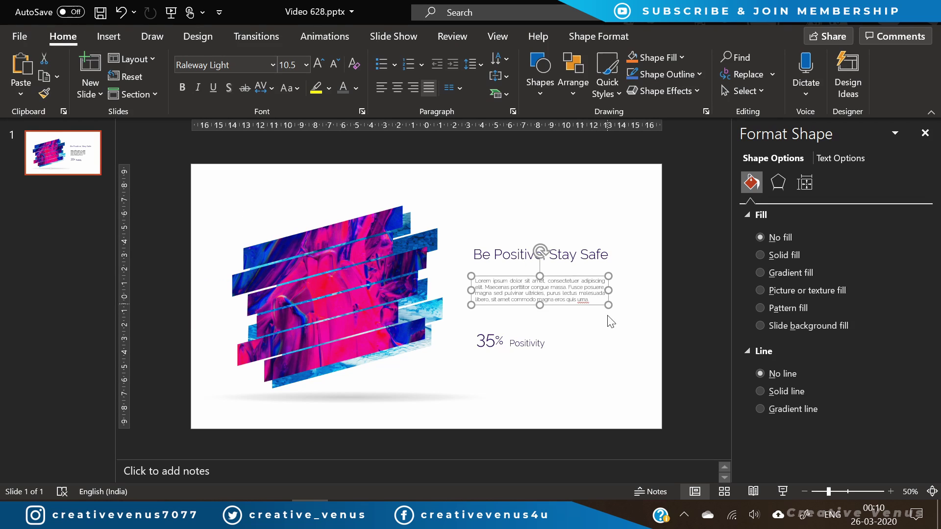
left_click(612, 328)
- Enlarge the title to 32 pt, widen it onto one line, and shift it and 35% Positivity up
left_click_drag(507, 360, 578, 294)
left_click_drag(526, 323, 525, 309)
left_click(513, 263)
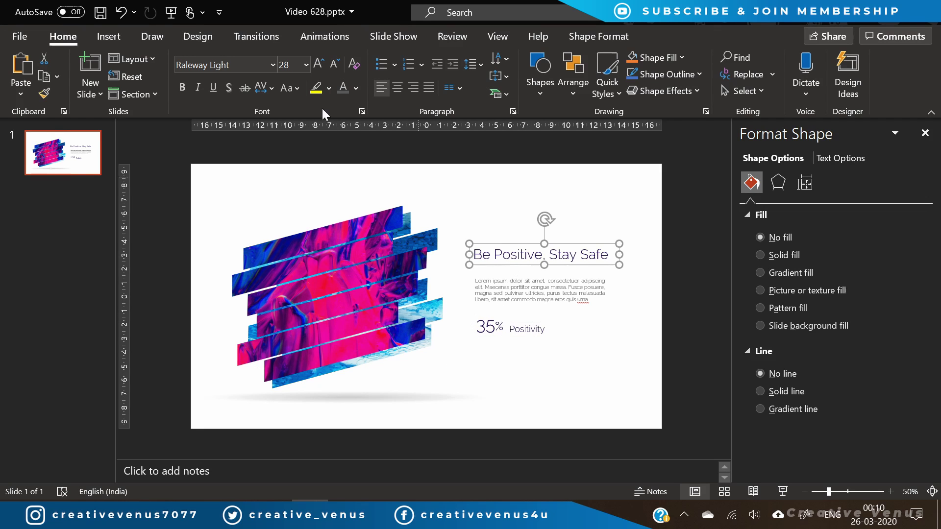
left_click(317, 63)
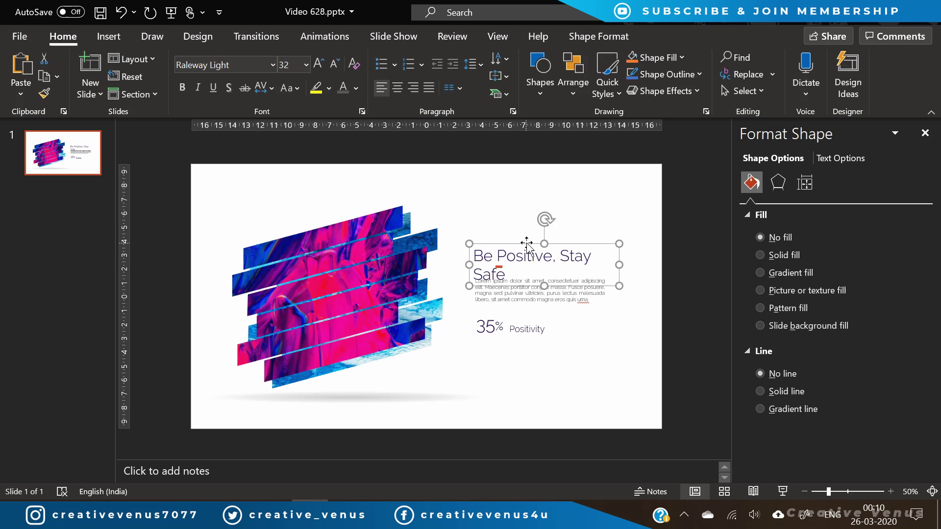
left_click_drag(527, 243, 524, 229)
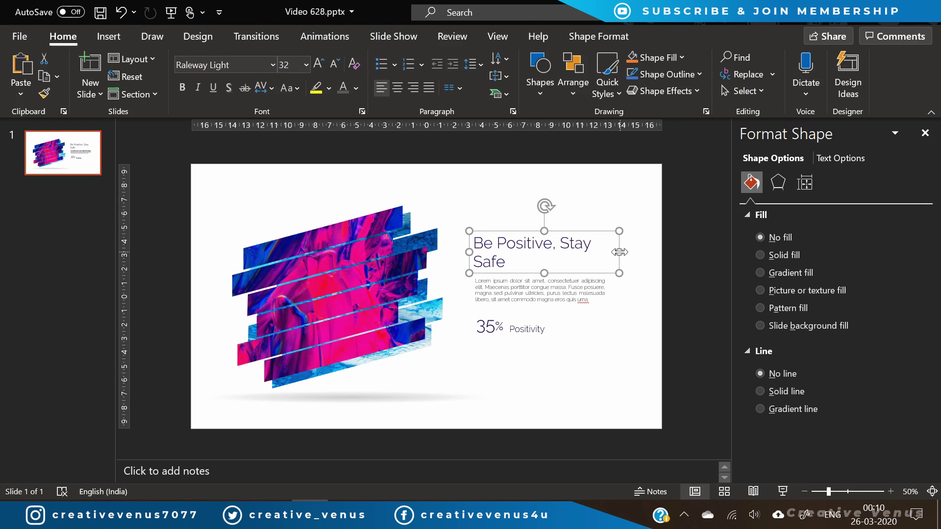
left_click_drag(619, 252, 640, 250)
left_click(594, 368)
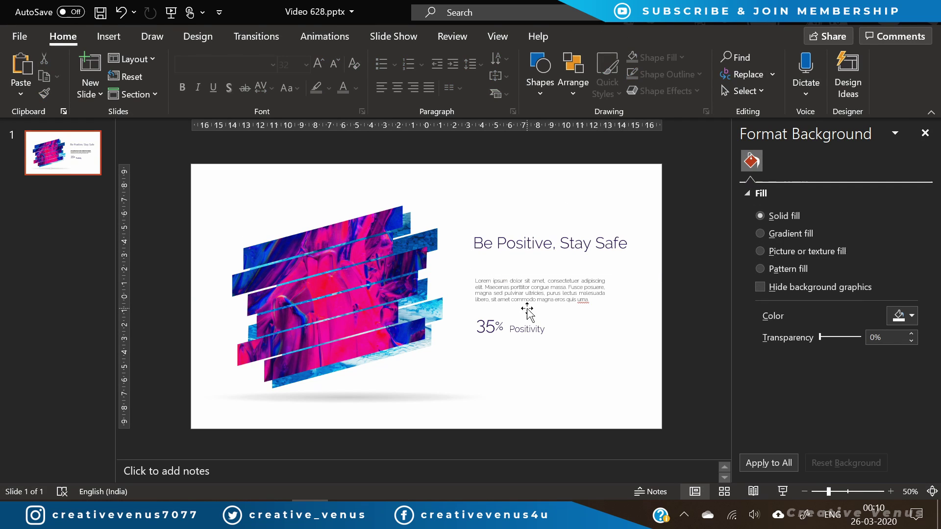
- Move the Lorem paragraph and the 35% Positivity pair up closer beneath the title
left_click(527, 312)
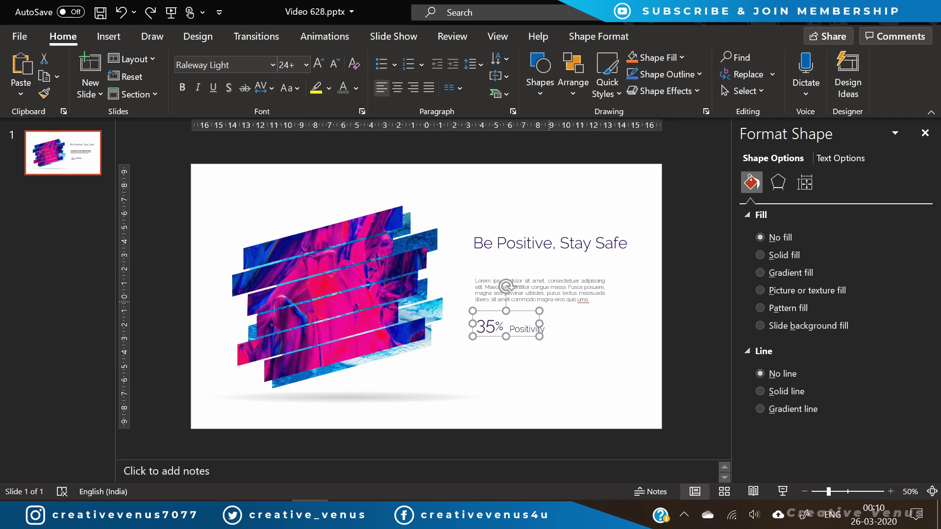
left_click_drag(559, 307, 557, 292)
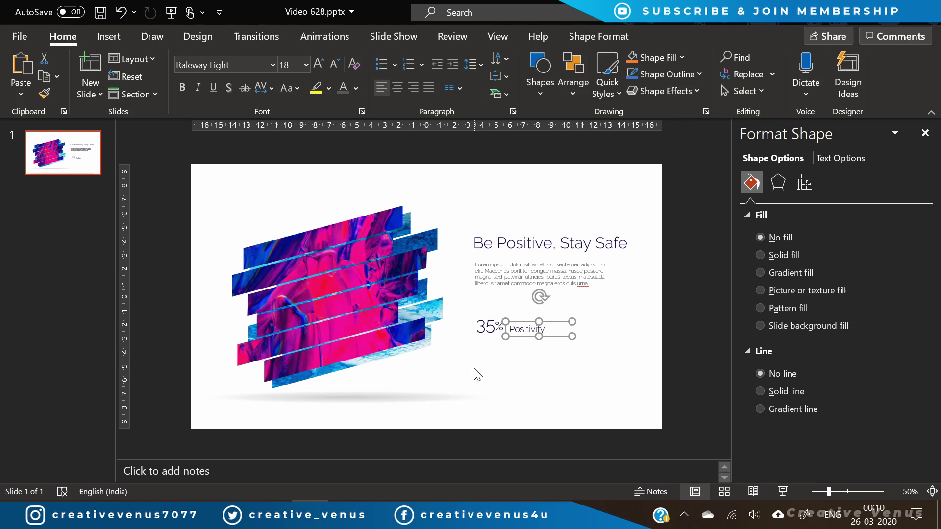
left_click(594, 378)
left_click_drag(623, 366, 461, 300)
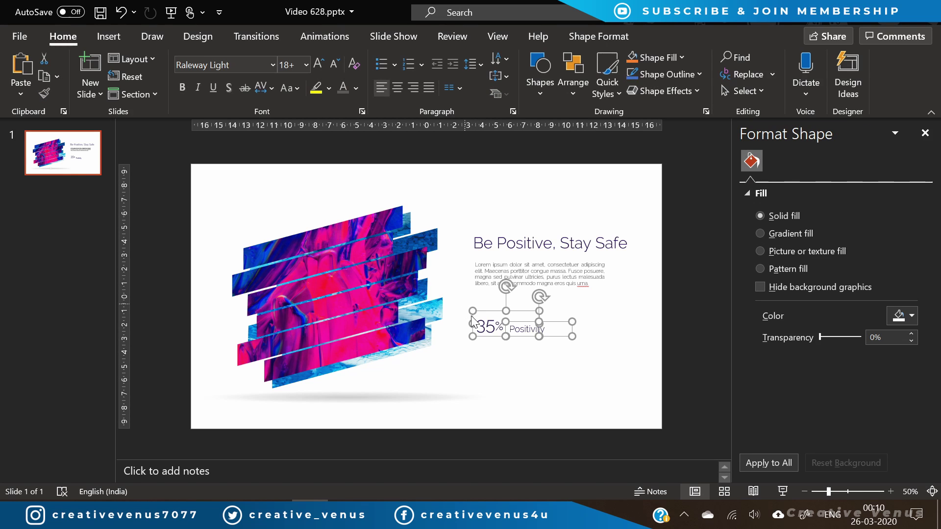
key("Up")
key("Up")
key("Up")
key("Up")
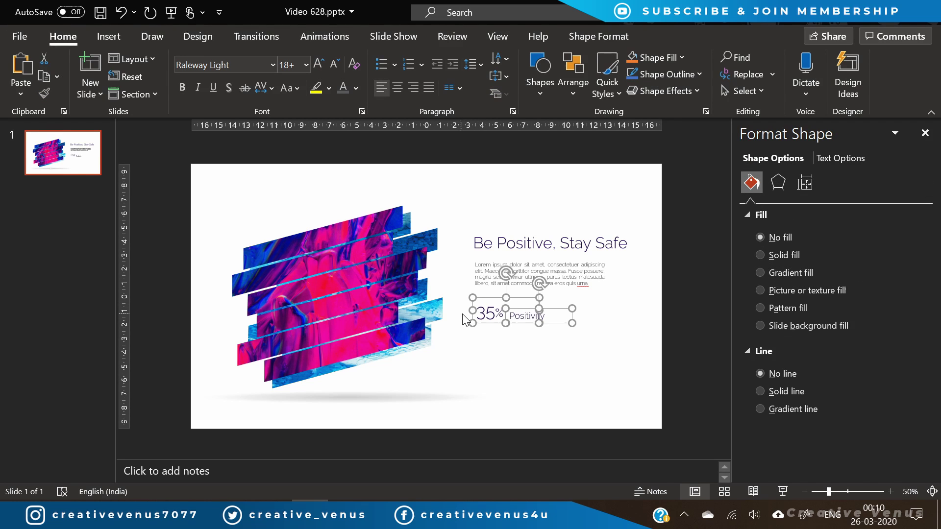
key("Up")
left_click(557, 337)
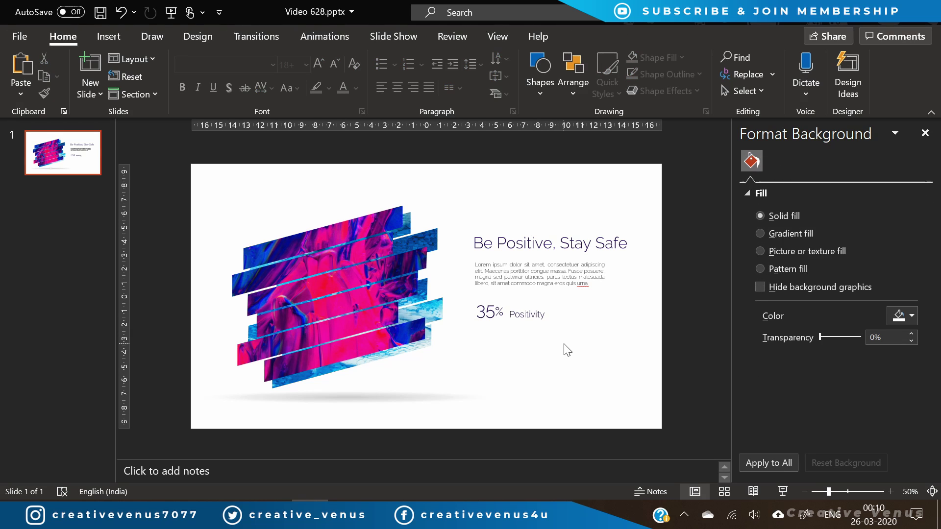
- Draw a rounded rectangle under 35% Positivity and round its corners into a pill
left_click(104, 33)
left_click(235, 88)
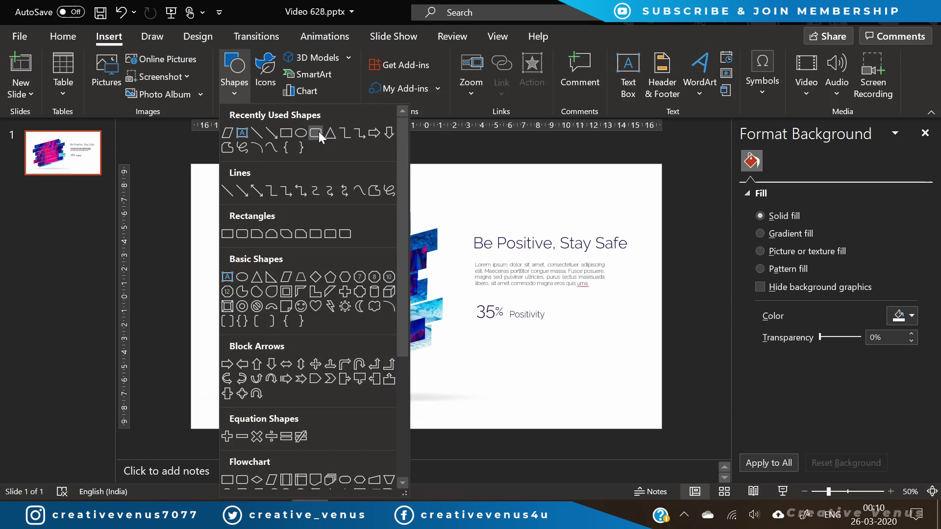
left_click(316, 132)
left_click_drag(481, 340, 572, 362)
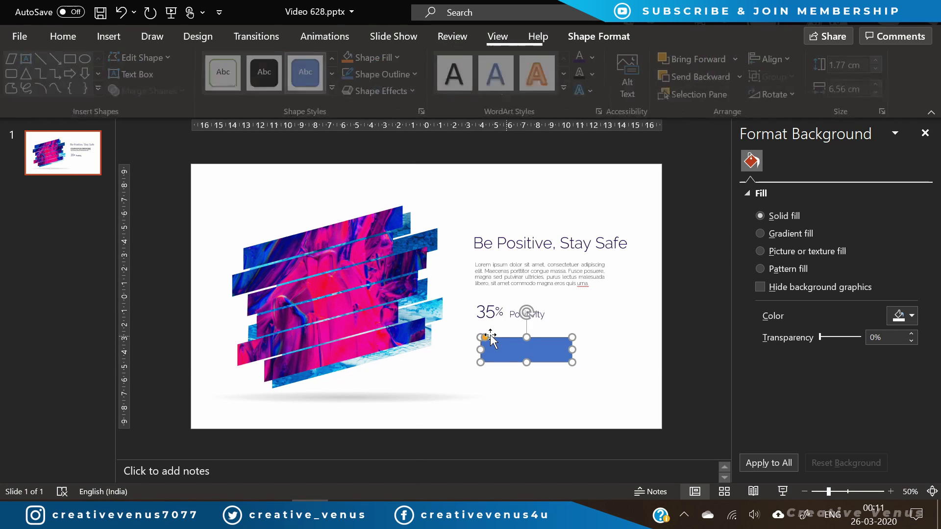
left_click_drag(483, 339, 556, 345)
left_click_drag(556, 351, 548, 343)
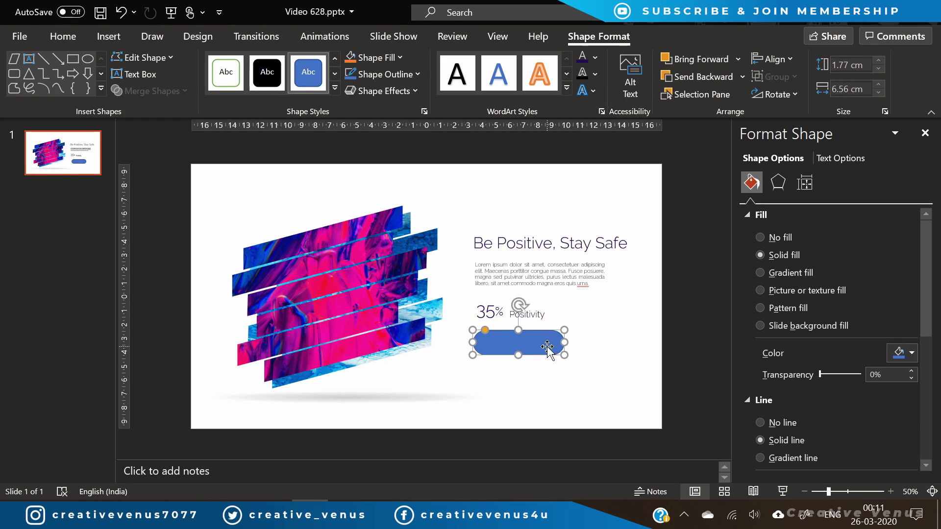
- Remove the pill's fill and give it a dark blue outline sampled from the picture
left_click(782, 236)
left_click(904, 436)
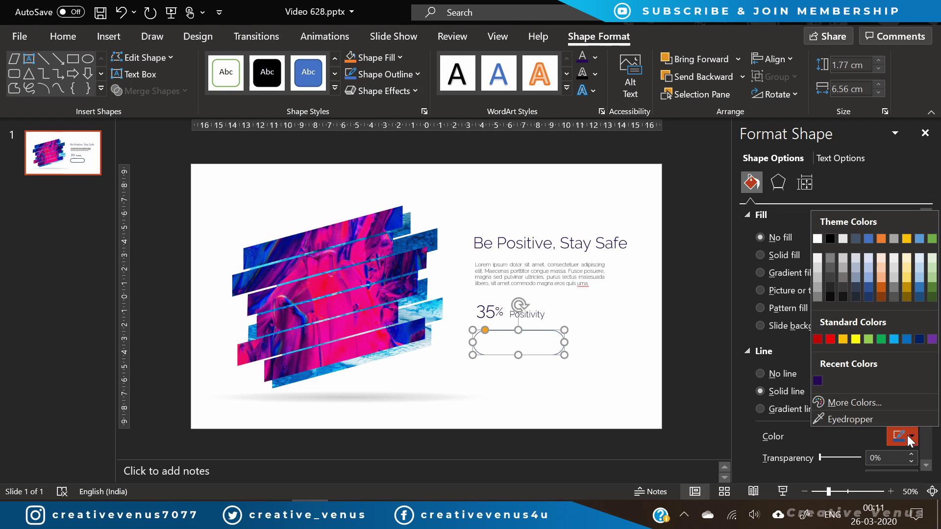
left_click(848, 418)
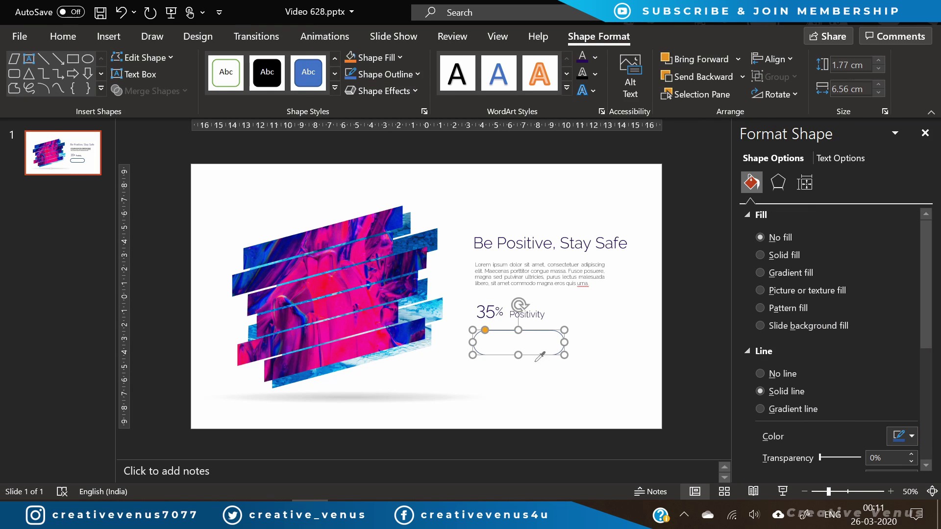
left_click(416, 324)
scroll(926, 357, "down", 3)
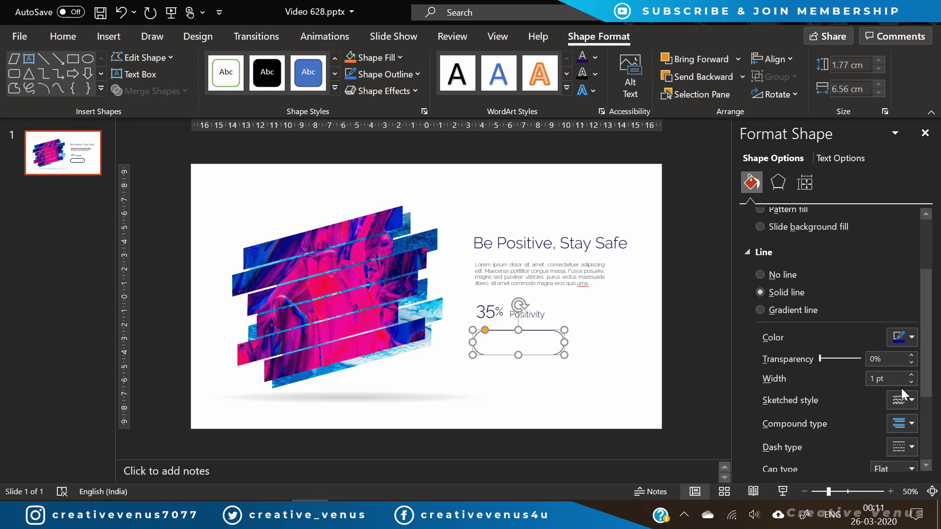
left_click(568, 367)
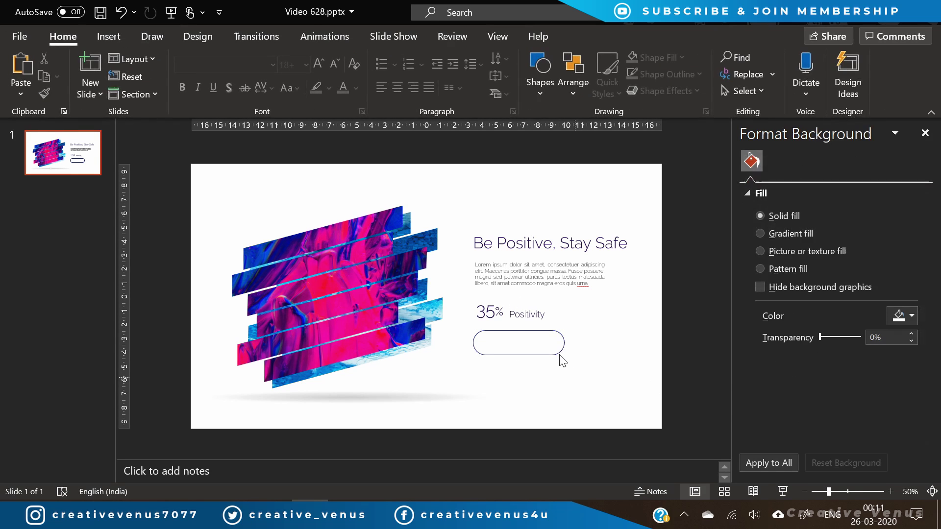
left_click(564, 343)
- Resize the pill to 1.5 cm high by 5 cm wide
left_click_drag(564, 342, 543, 355)
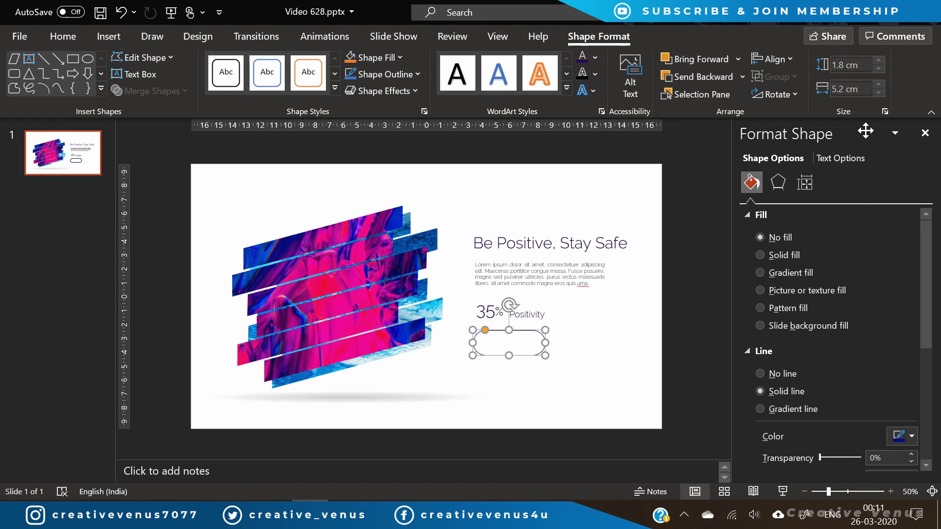
left_click(878, 68)
left_click(878, 68)
left_click(878, 92)
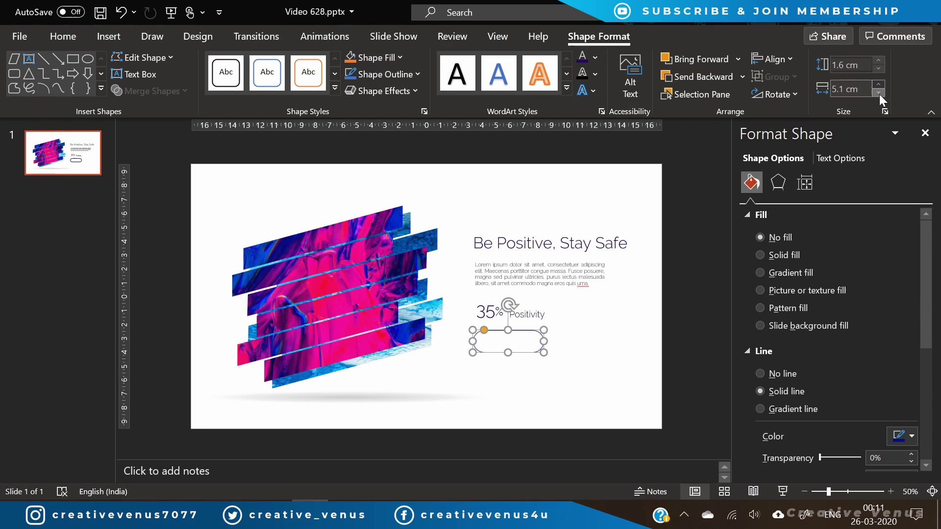
left_click(879, 93)
left_click(878, 68)
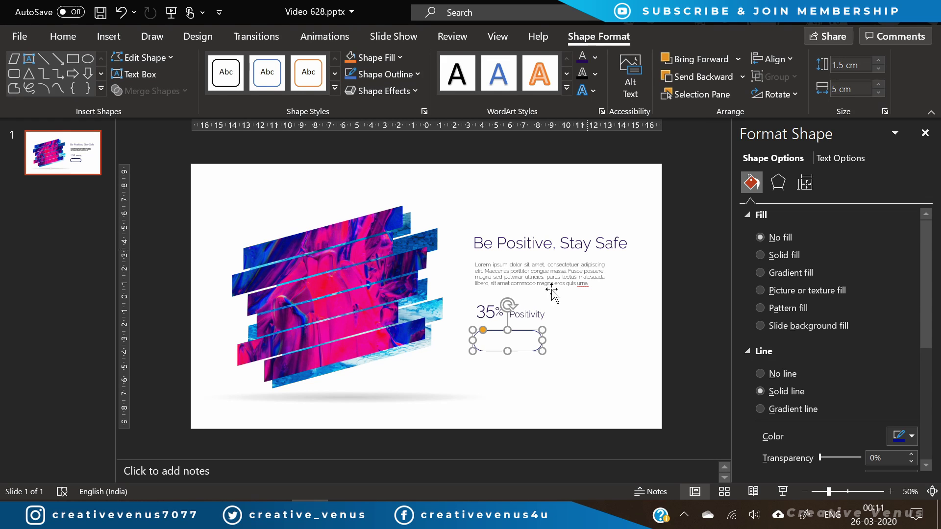
right_click(529, 338)
key("Escape")
key("Return")
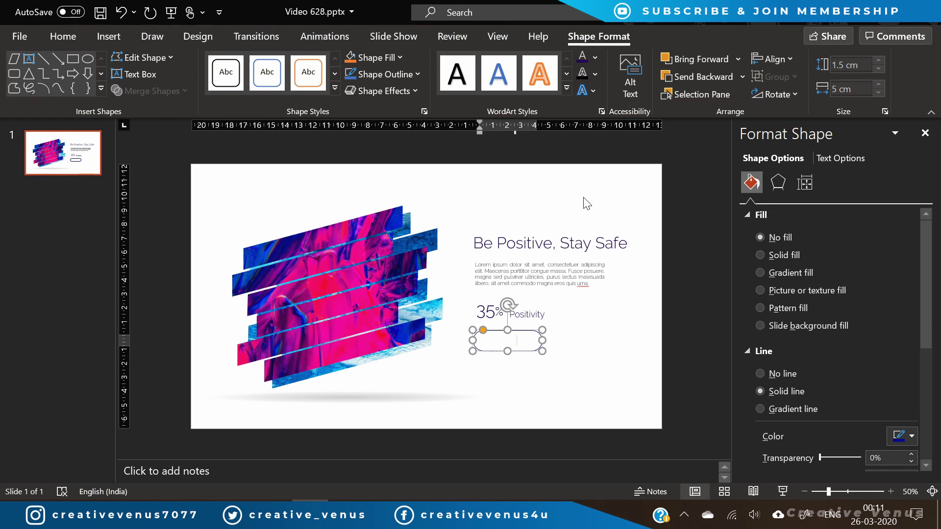
- Set the LEARN MORE text to Raleway Light in dark purple
key("ctrl+a")
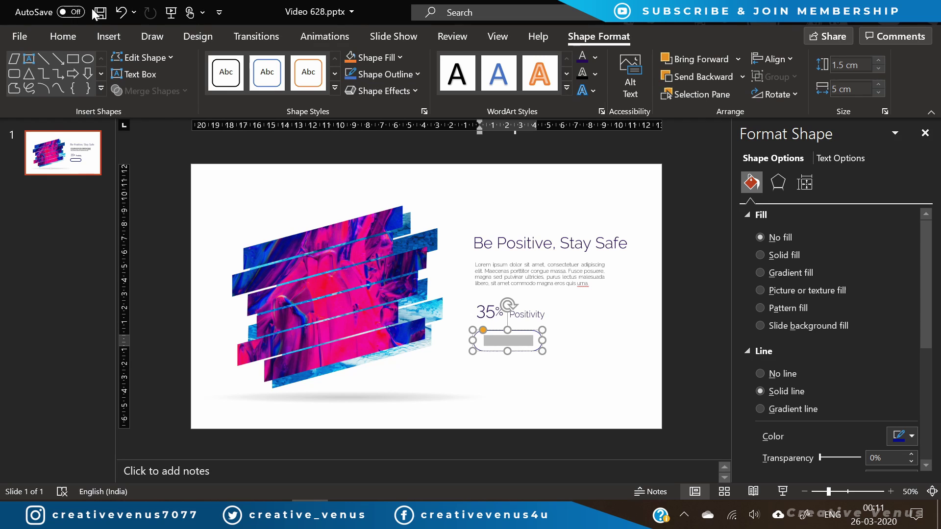
left_click(62, 36)
left_click(226, 65)
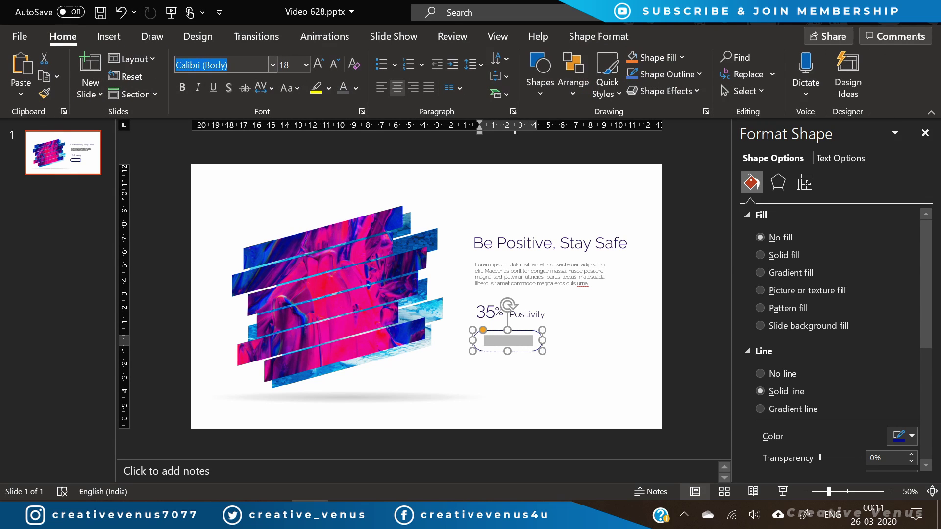
type("Raleway Light")
key("Return")
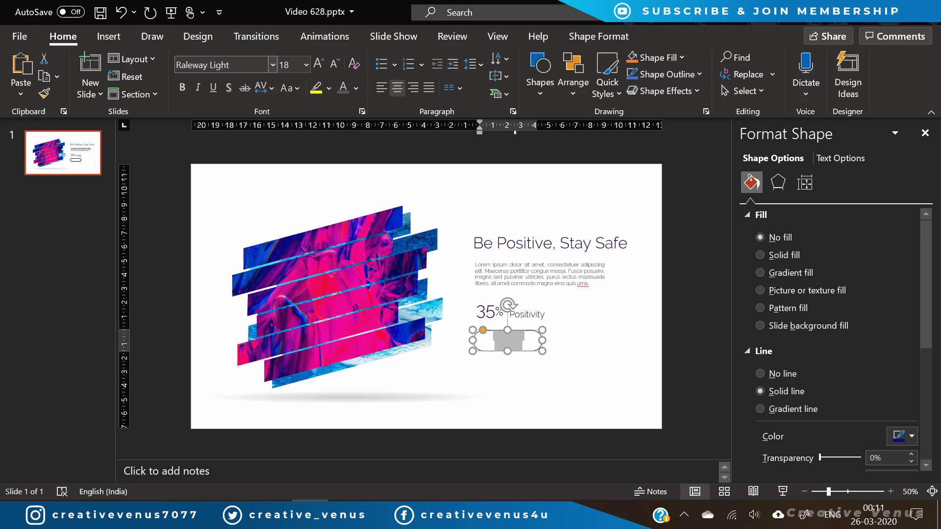
left_click(338, 65)
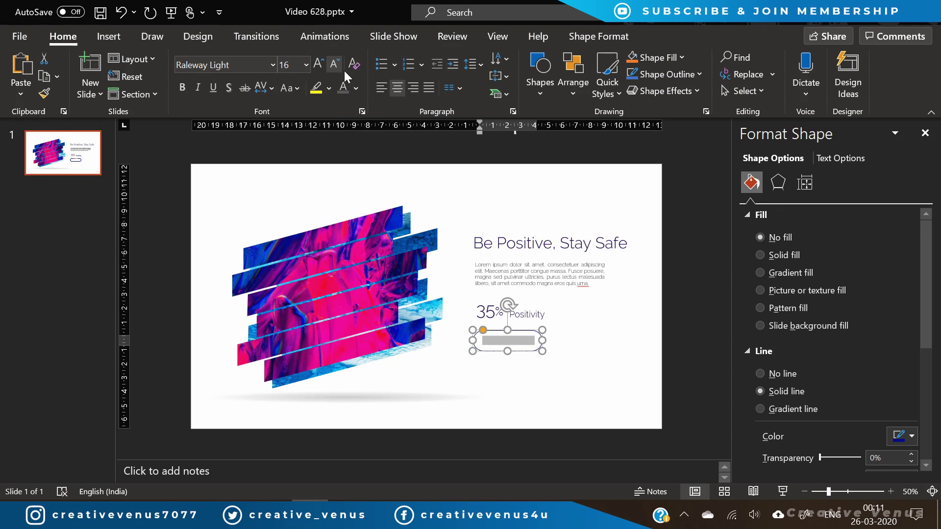
left_click(356, 88)
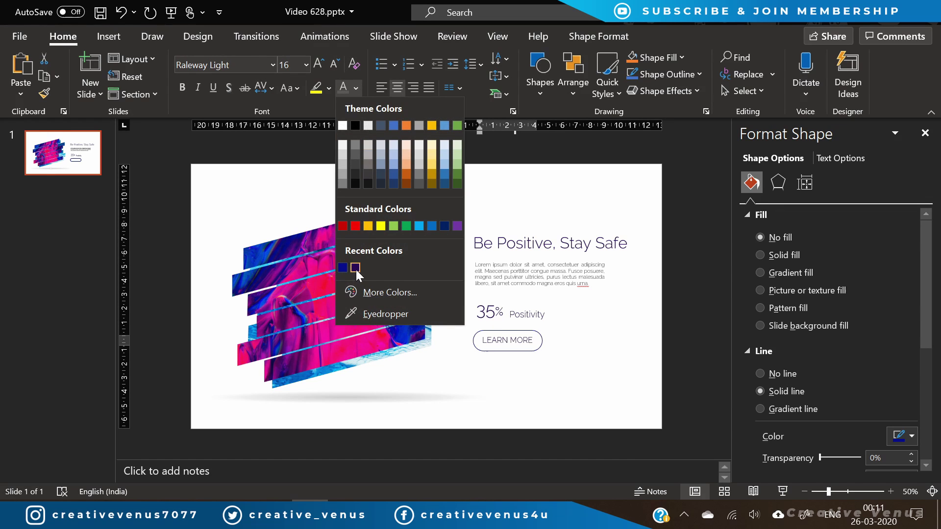
left_click(356, 269)
- Shrink the LEARN MORE text to 12 pt with Loose character spacing
left_click(332, 65)
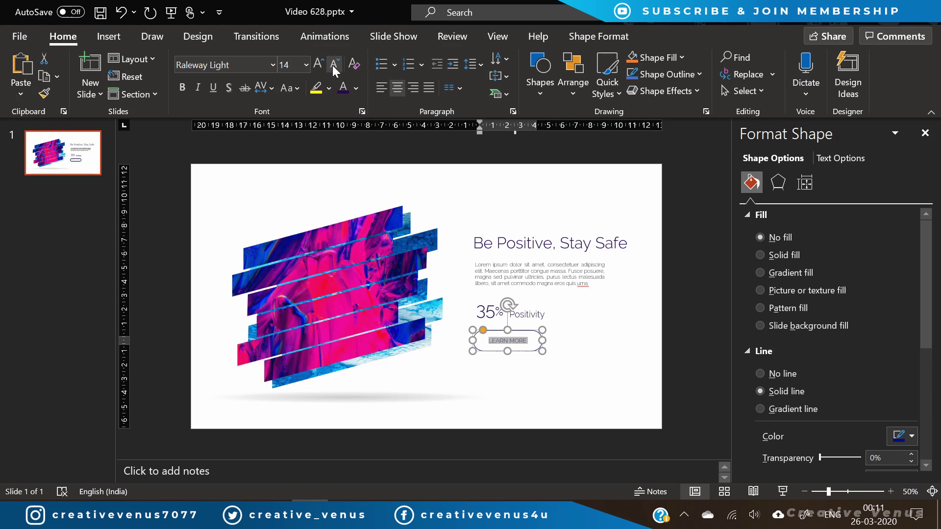
left_click(333, 66)
left_click(268, 88)
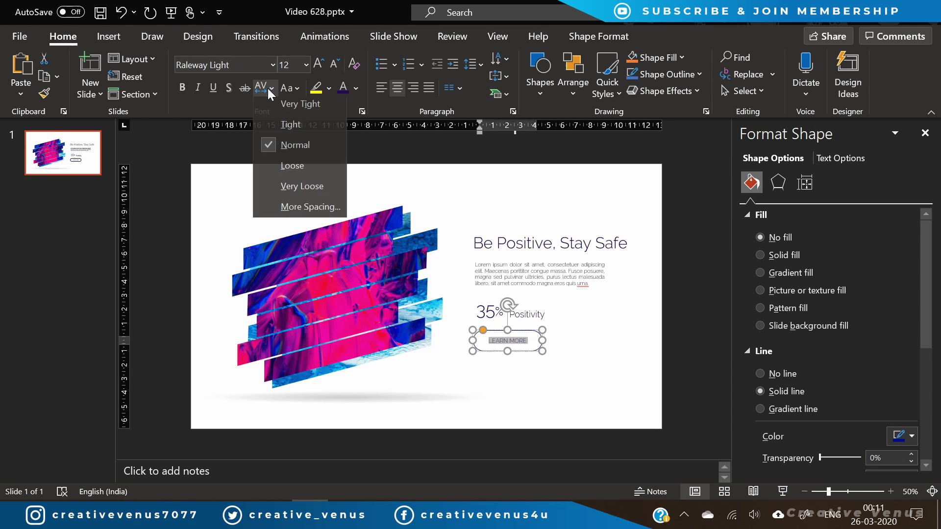
left_click(287, 172)
left_click(603, 368)
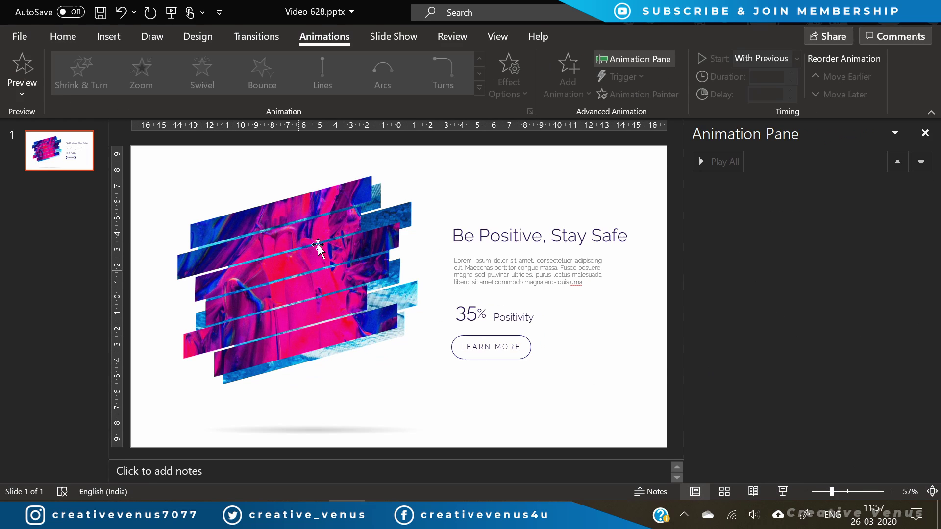
- Apply a Down line motion path to the slanted picture collage, then select Group 12's path
left_click(269, 377)
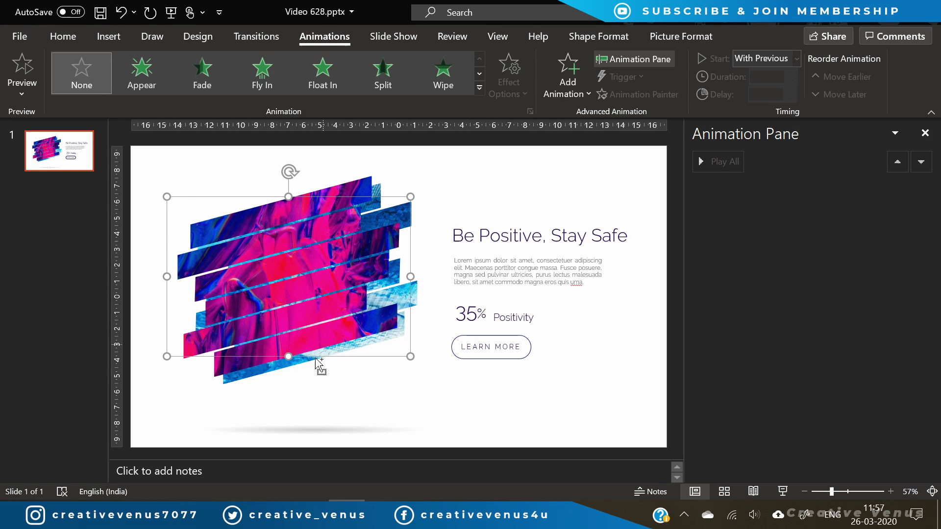
left_click(577, 87)
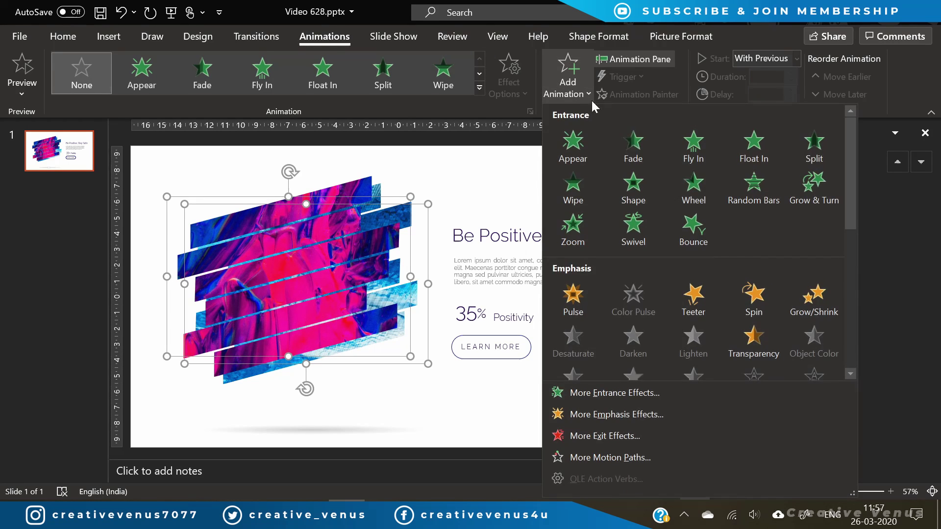
left_click(618, 458)
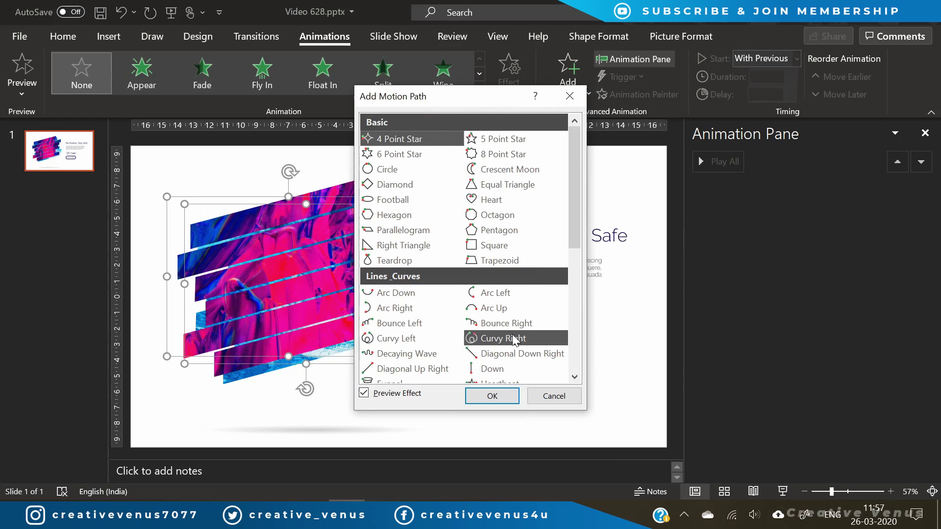
left_click(504, 369)
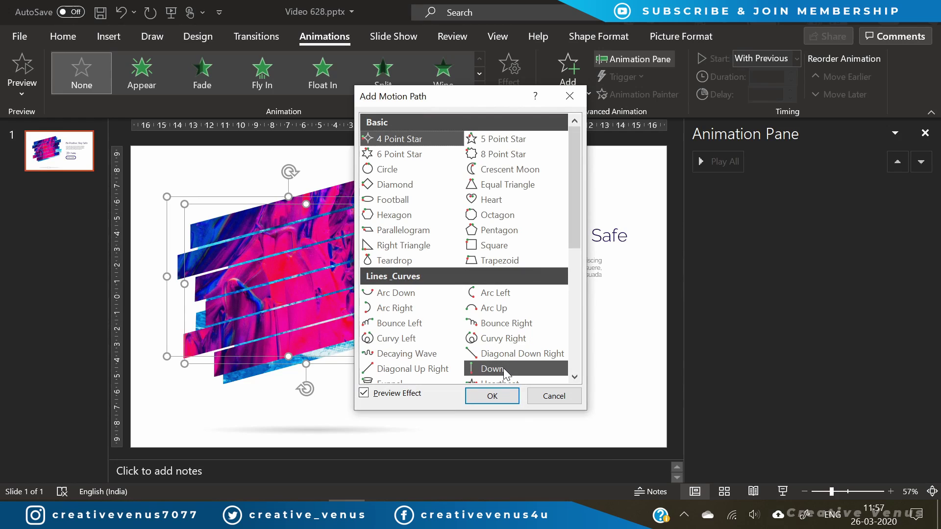
left_click(504, 395)
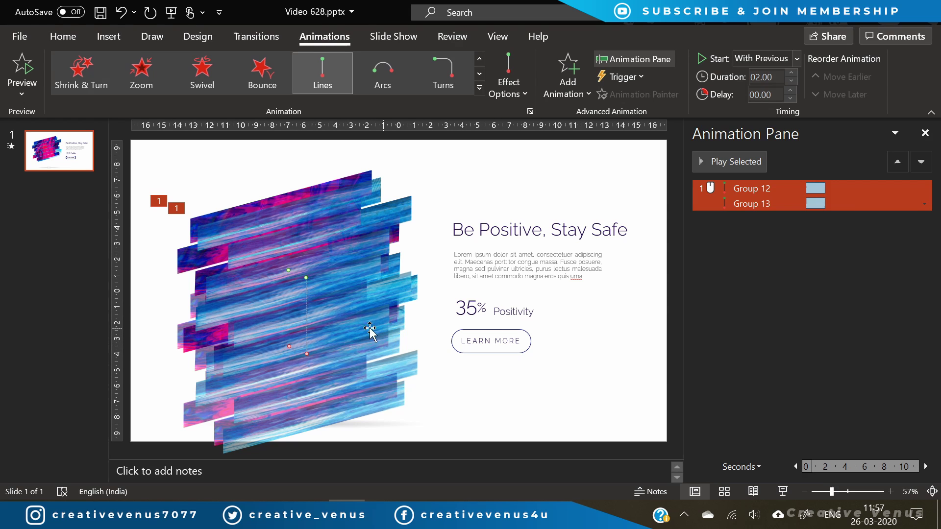
left_click(290, 277)
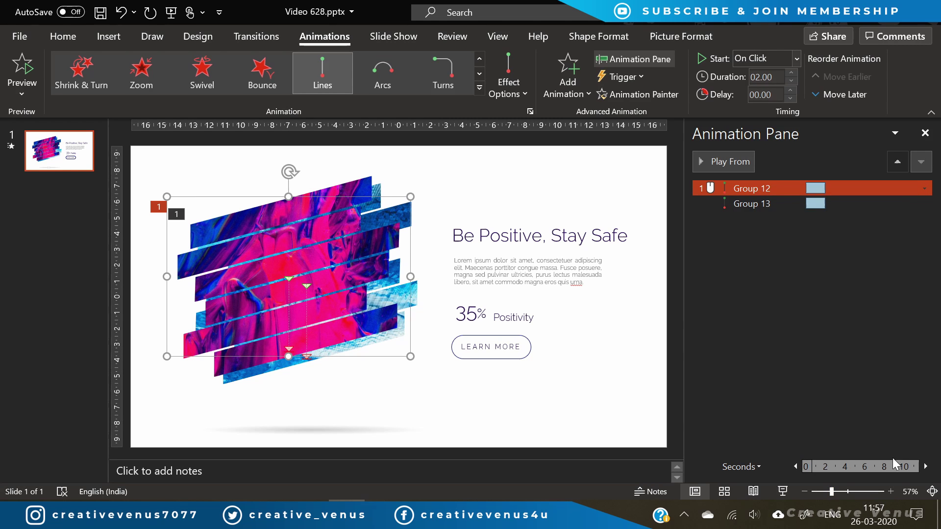
- Zoom the slide view to 150%
left_click(890, 491)
left_click(890, 491)
left_click(889, 491)
left_click(890, 491)
left_click(890, 491)
left_click(890, 491)
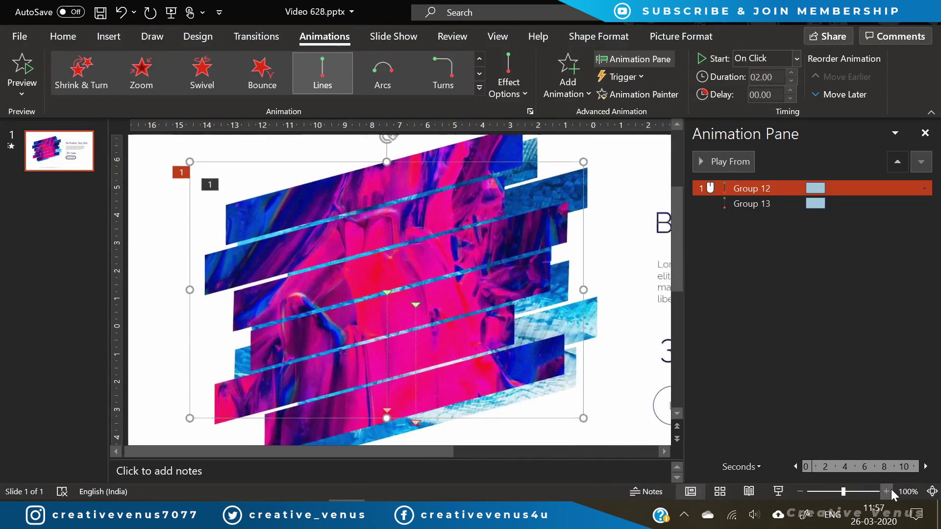
left_click(890, 491)
left_click(890, 491)
left_click(890, 491)
left_click(890, 491)
left_click(908, 492)
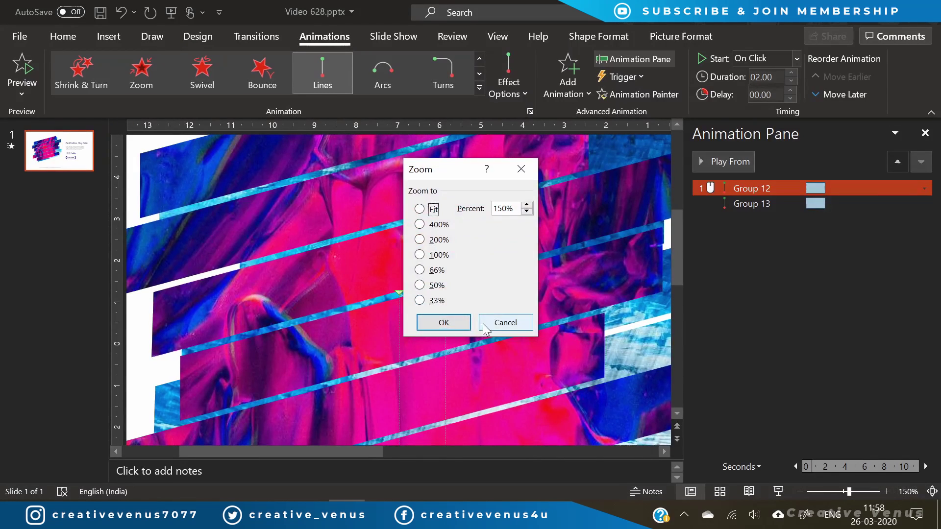
left_click(466, 326)
scroll(441, 279, "down", 3)
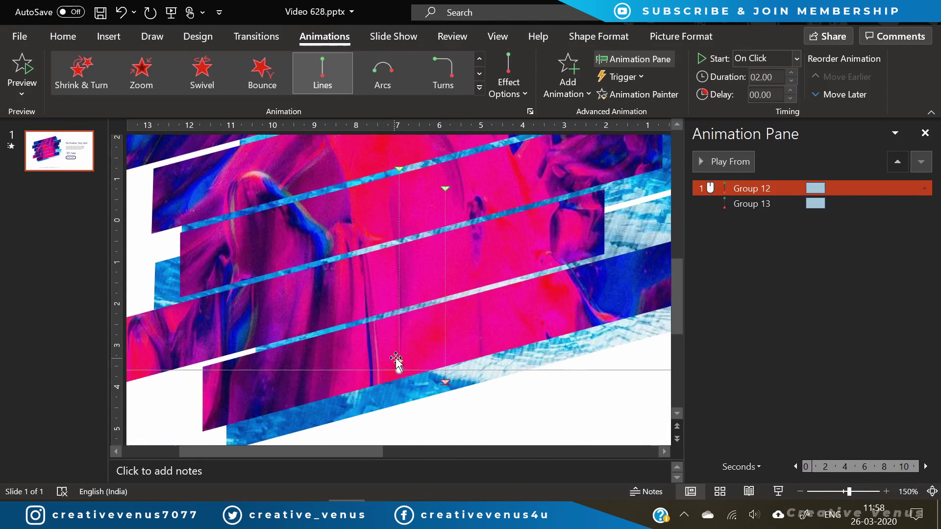
- Adjust Group 12's path end and pull Group 13's path end much higher
left_click(399, 365)
left_click_drag(395, 363, 398, 364)
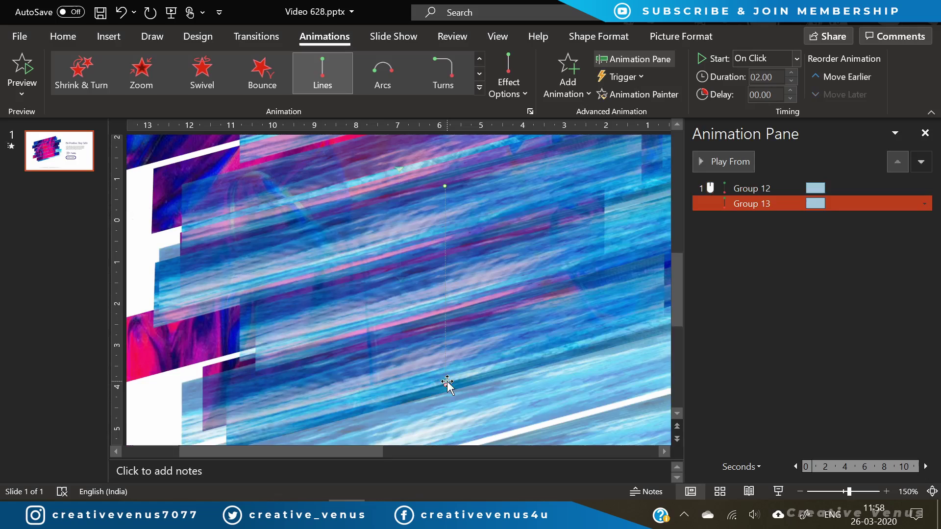
left_click(444, 384)
left_click_drag(445, 382, 447, 309)
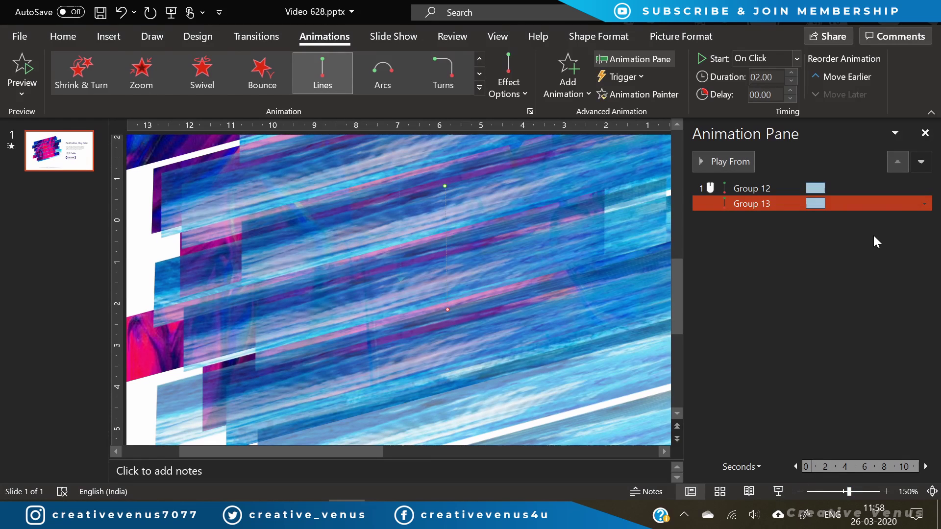
- Select Group 12 and Group 13 together and compress their pictures
left_click(821, 490)
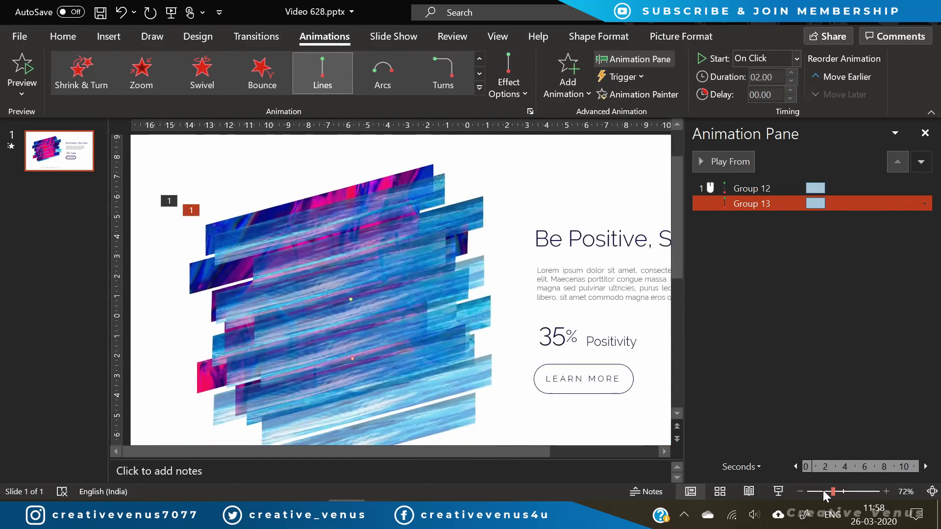
left_click(653, 380)
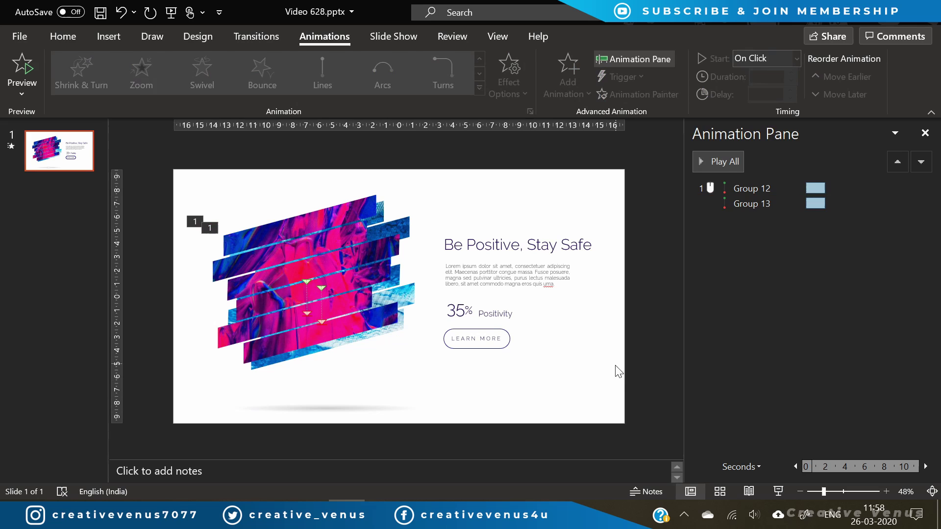
left_click(360, 201)
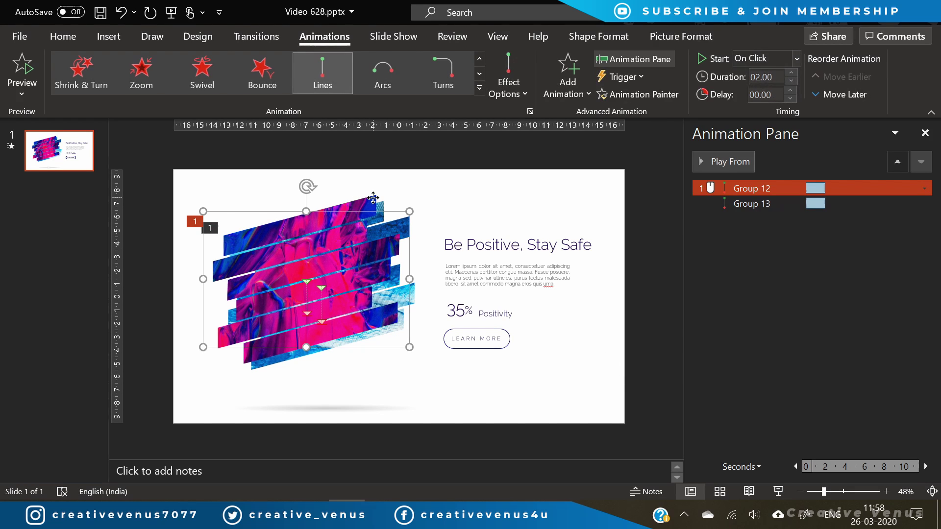
left_click(386, 205)
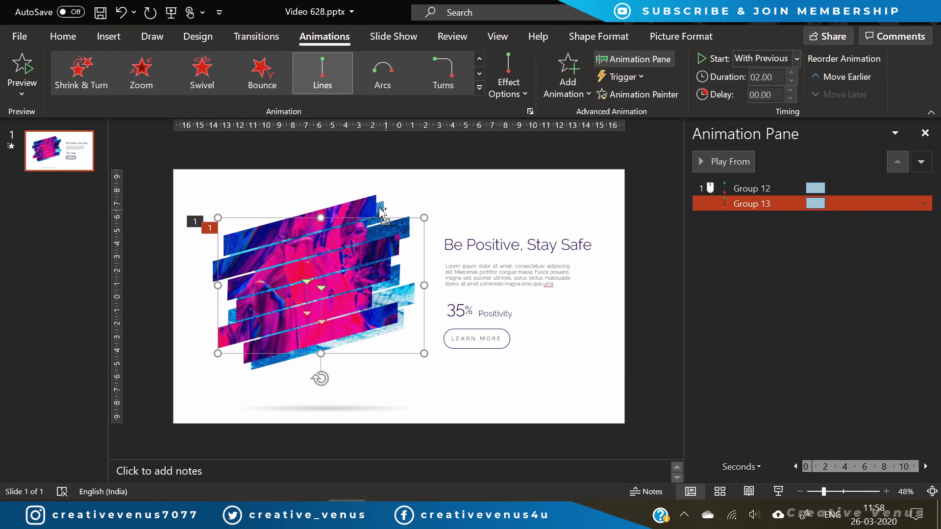
left_click(401, 223)
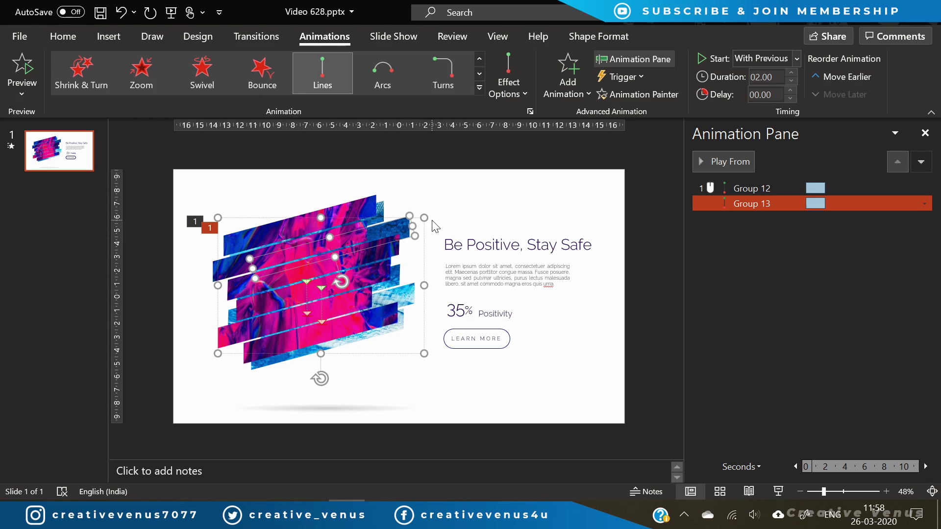
left_click(424, 217)
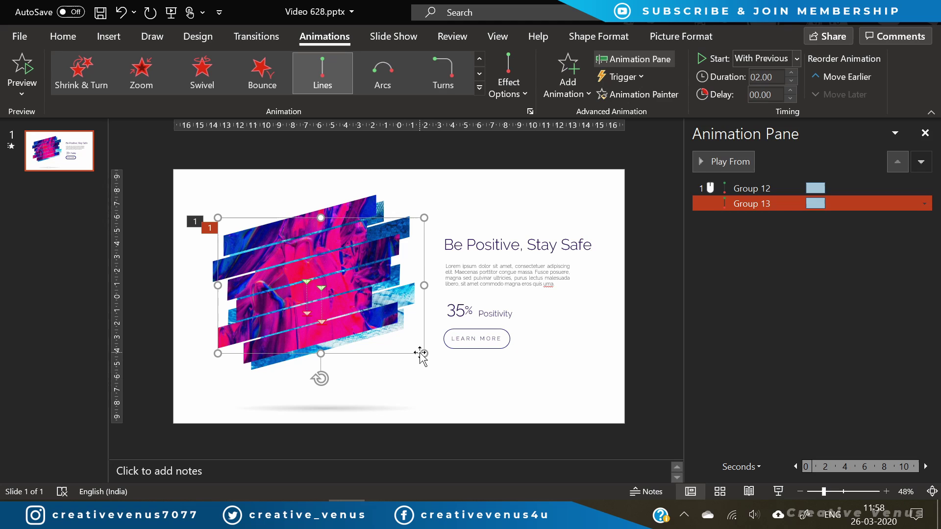
left_click(367, 203)
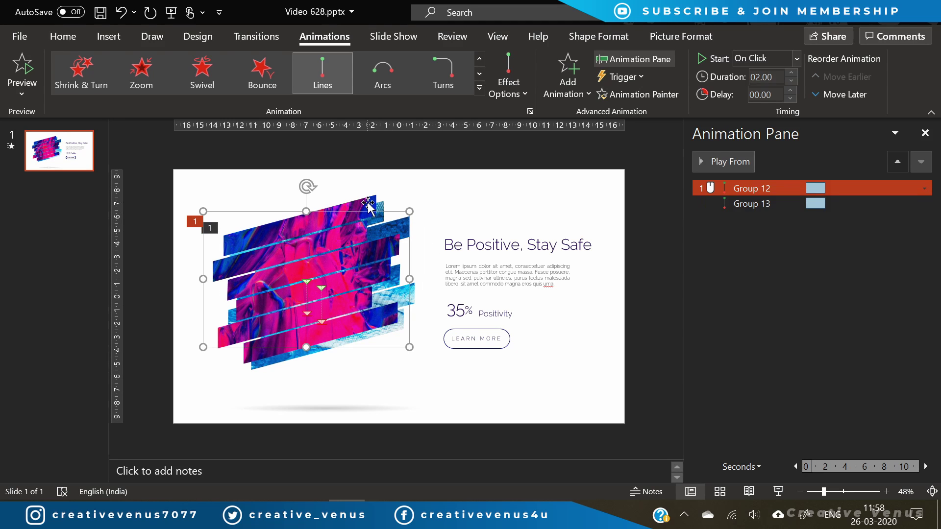
left_click(416, 230, "shift")
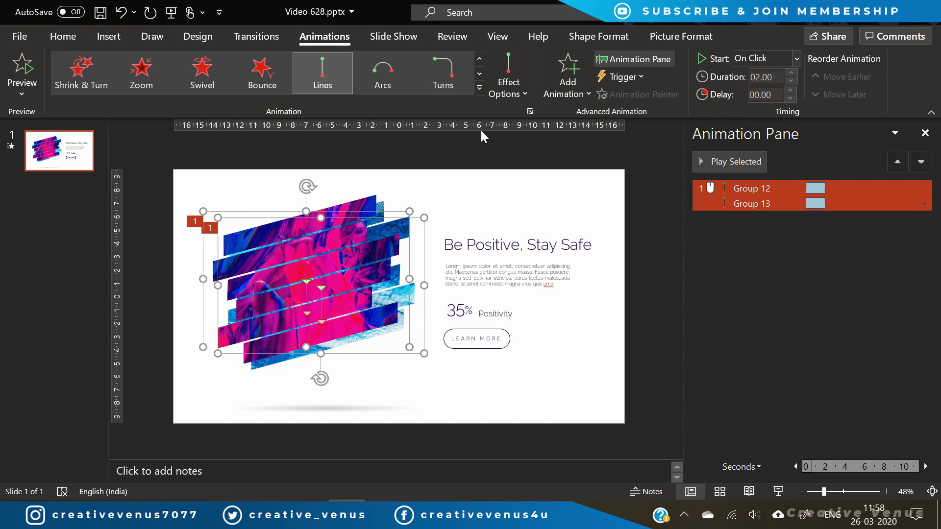
left_click(678, 38)
left_click(198, 77)
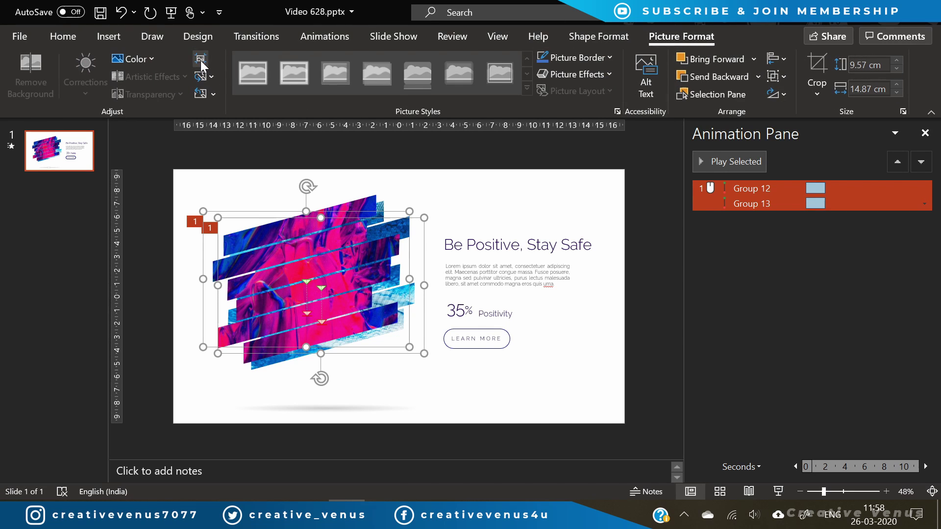
left_click(481, 342)
- Set both motions to With Previous, 7.25 s duration, delaying Group 13 by 1.25 s
left_click(324, 36)
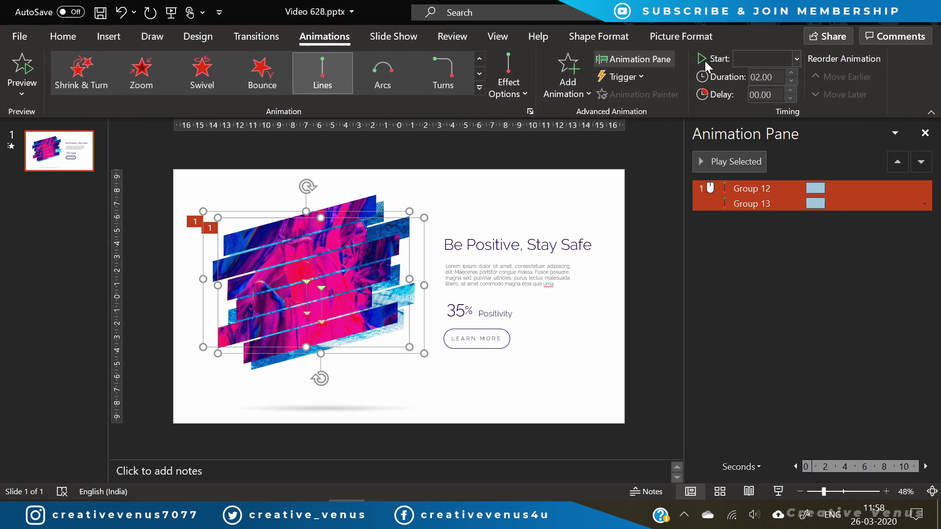
left_click(798, 59)
left_click(766, 95)
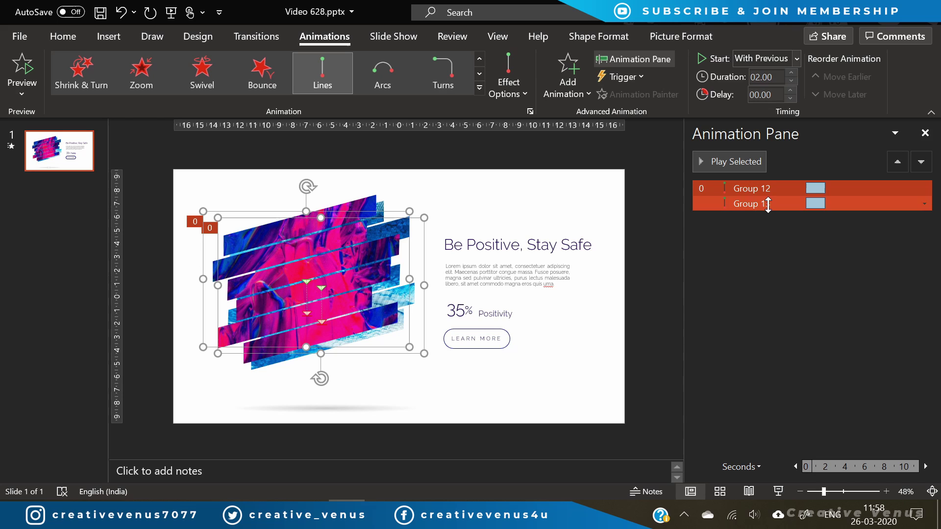
left_click(792, 72)
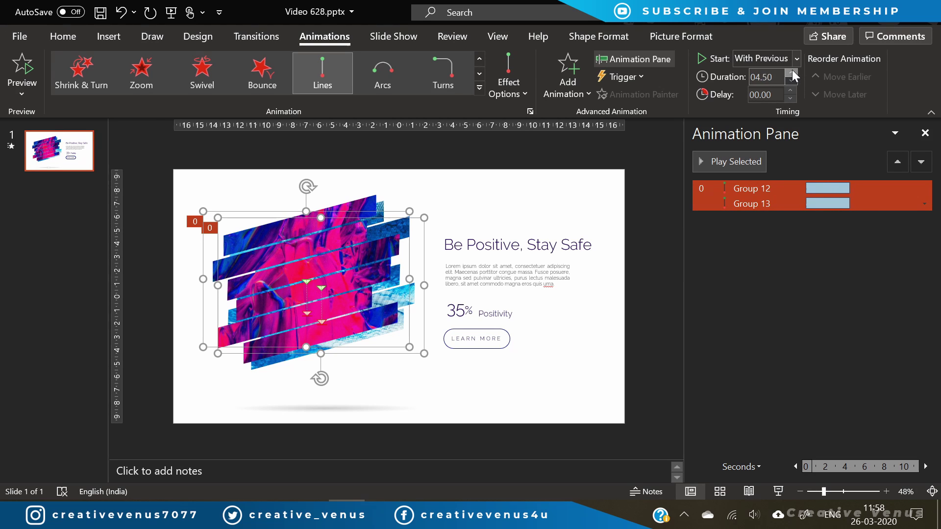
left_click(792, 72)
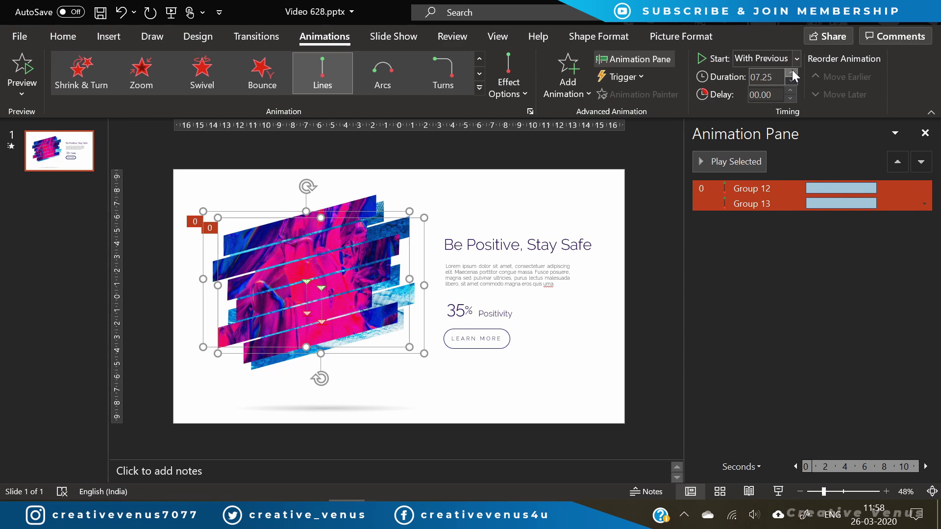
left_click(768, 253)
left_click_drag(765, 201, 765, 203)
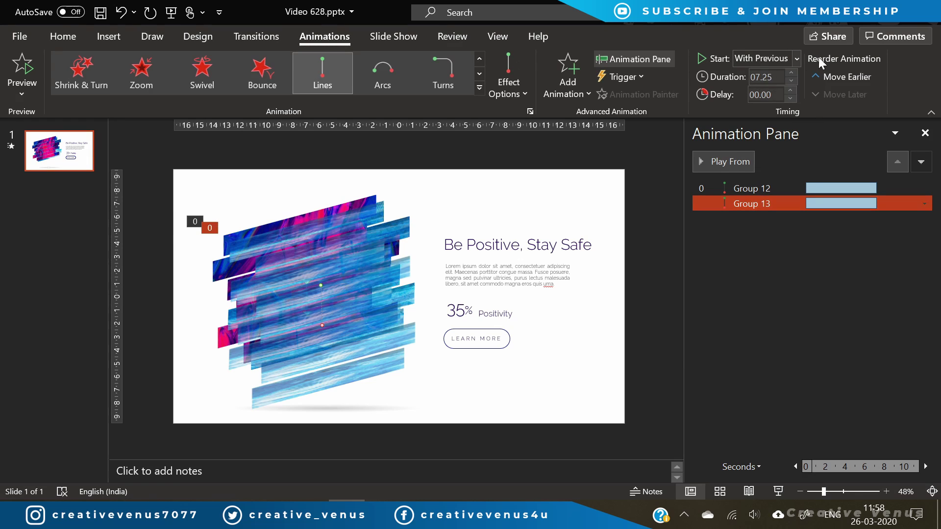
left_click(790, 91)
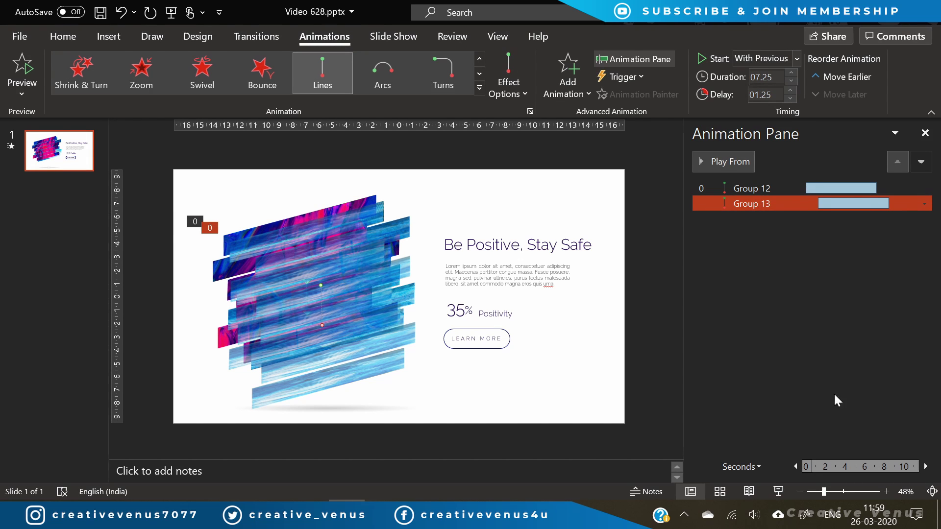
left_click(788, 189, "shift")
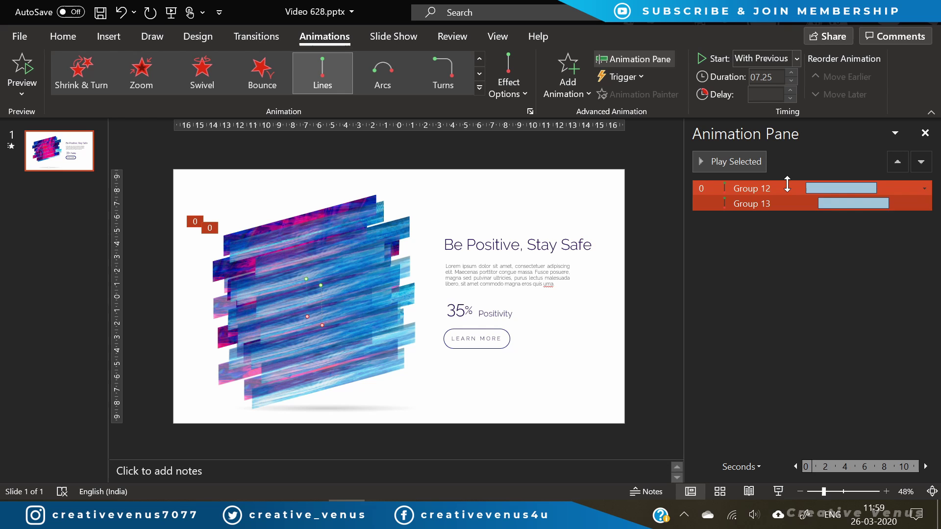
- Tick Auto-reverse and set Repeat to Until End of Slide for both group animations
left_click(924, 188)
left_click(851, 278)
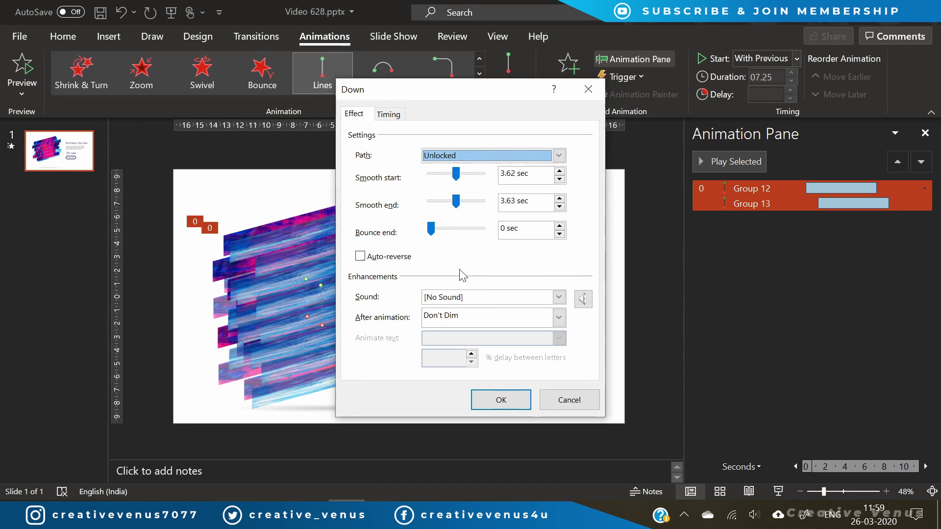
left_click(400, 259)
left_click(388, 114)
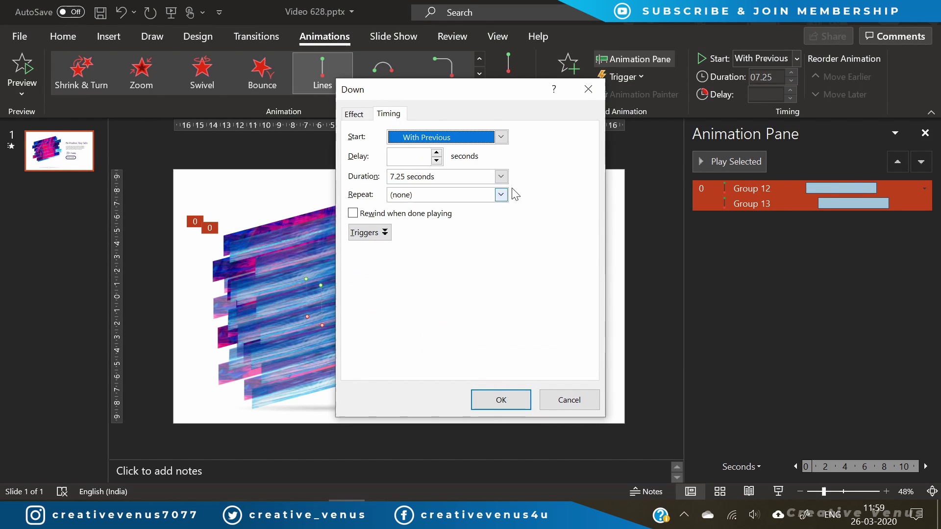
left_click(500, 194)
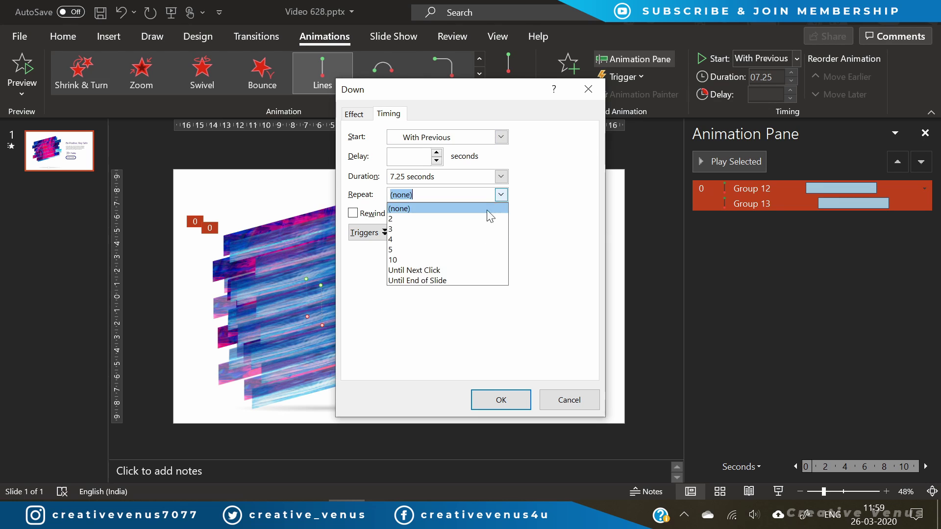
left_click(465, 280)
left_click(488, 404)
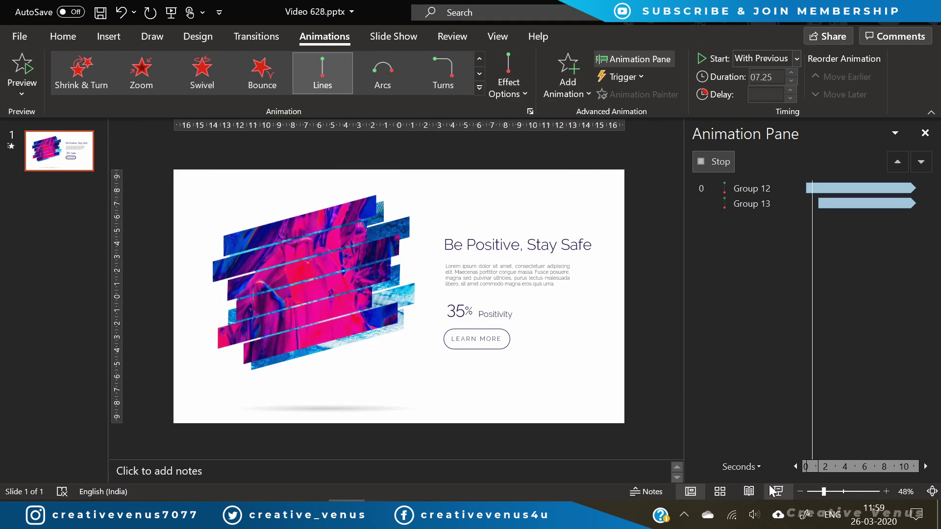
key("alt+n")
- Draw a text box reading 'Rise Up' and set it in Raleway
key("x")
left_click_drag(419, 355, 529, 398)
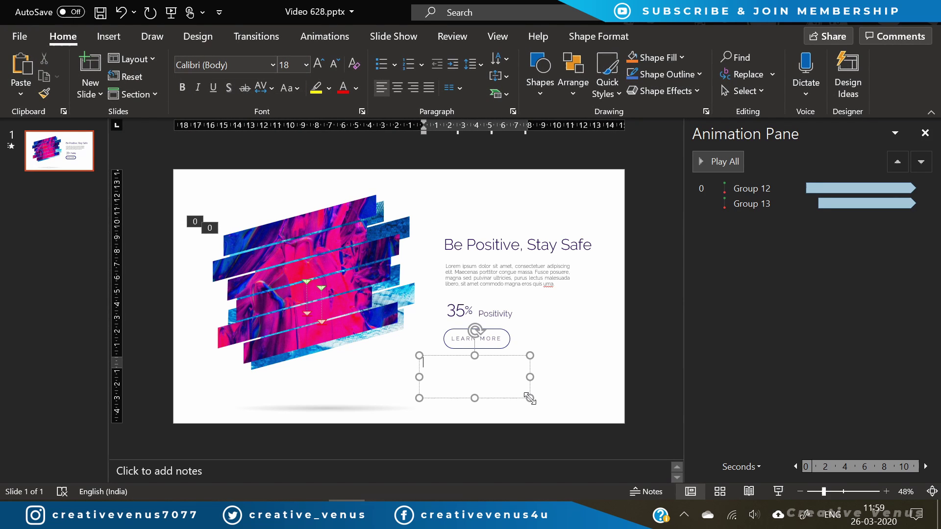
type("Rise ")
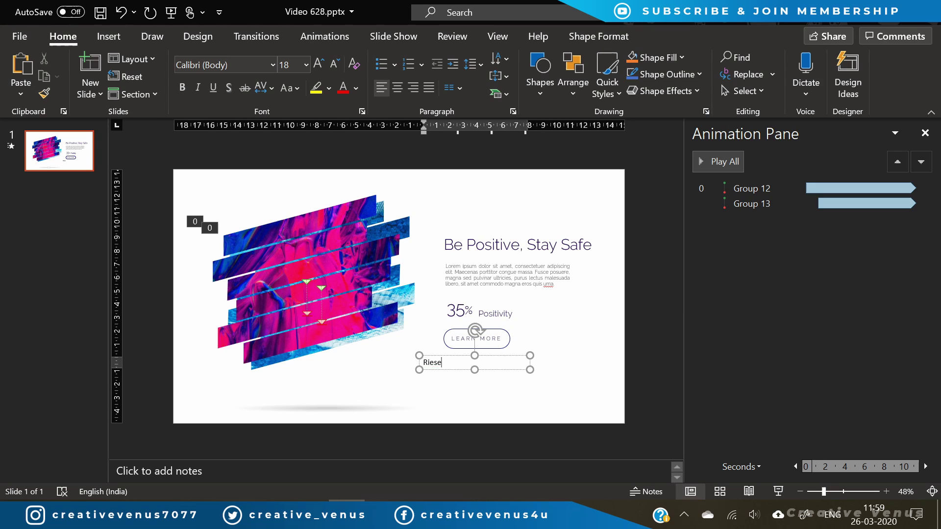
type("Up")
key("ctrl+a")
left_click(230, 64)
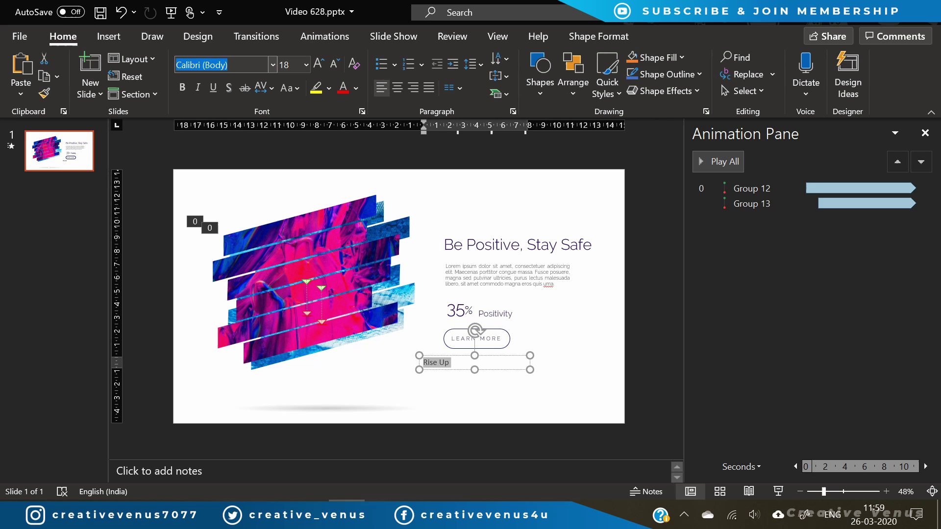
type("Raleway")
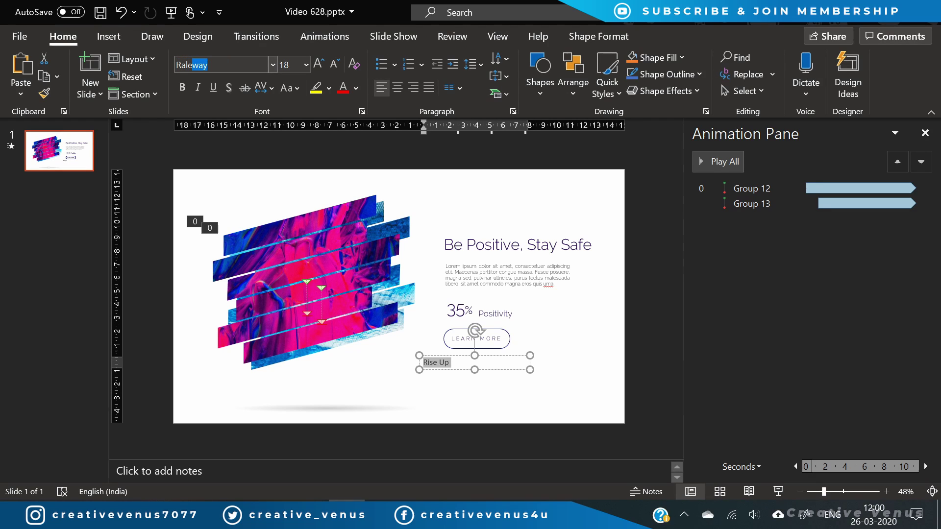
key("Return")
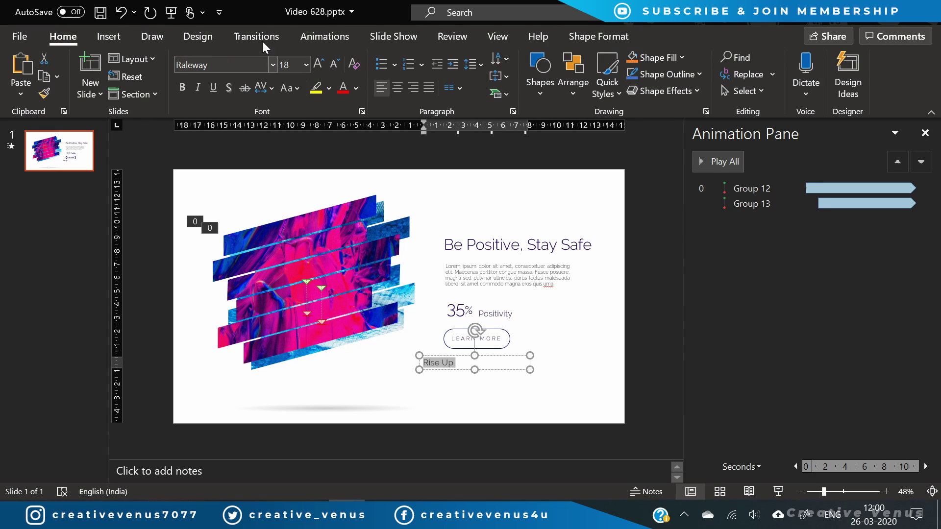
- Enlarge the caption to 48 pt, make it white and bold, and move it onto the bars
left_click(317, 64)
left_click(318, 64)
left_click(318, 63)
left_click(318, 64)
left_click(318, 64)
left_click(318, 64)
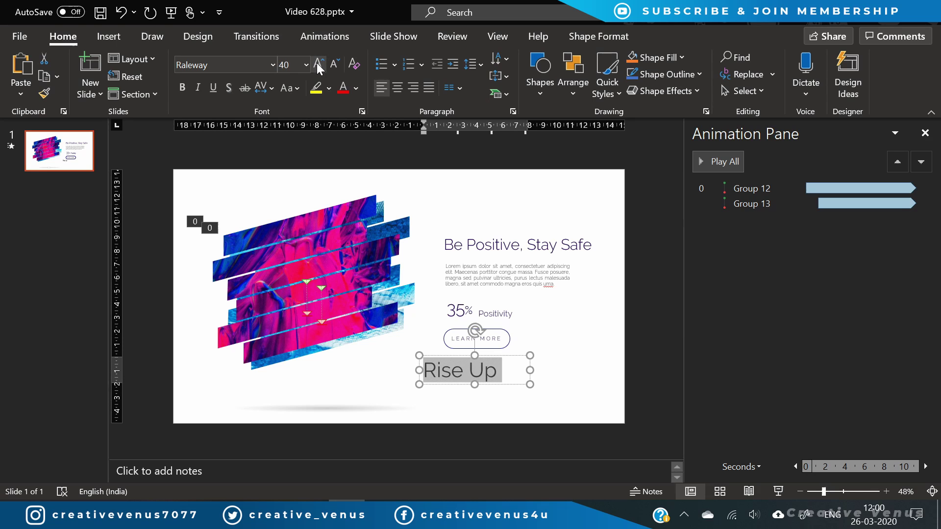
left_click(317, 63)
left_click_drag(522, 360, 371, 271)
left_click(355, 87)
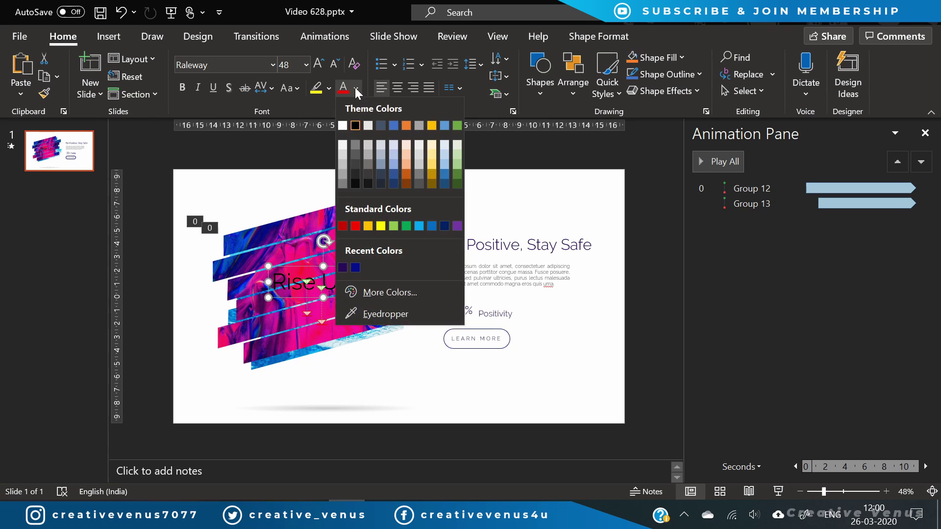
left_click(344, 124)
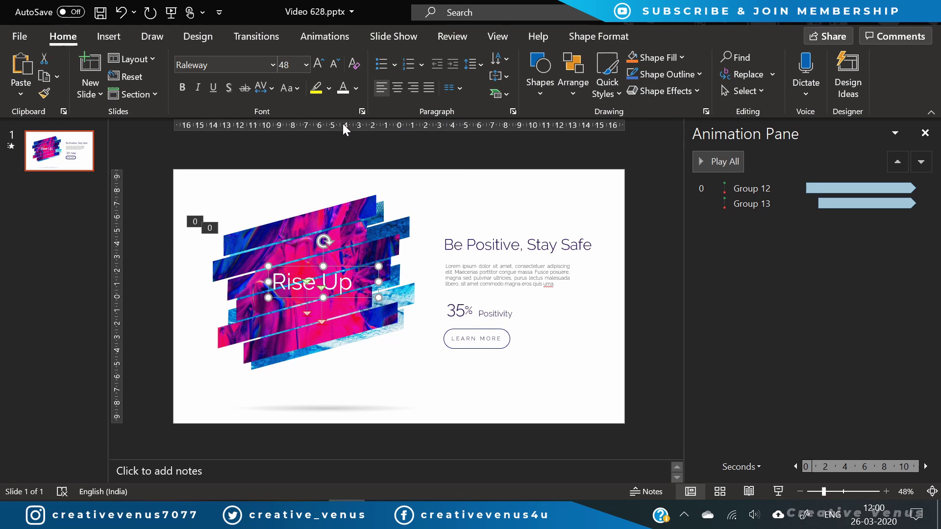
key("ctrl+b")
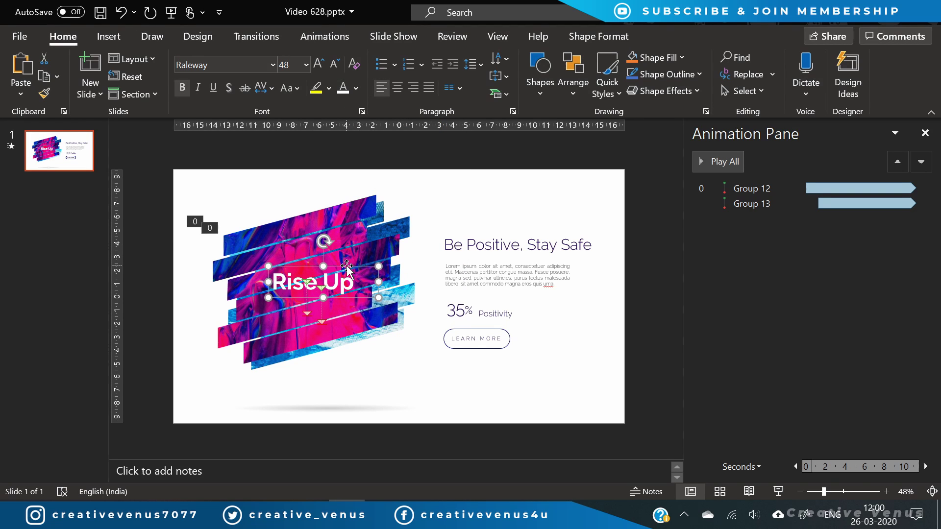
- Rotate the Rise Up caption to match the slanted bars
left_click(165, 250)
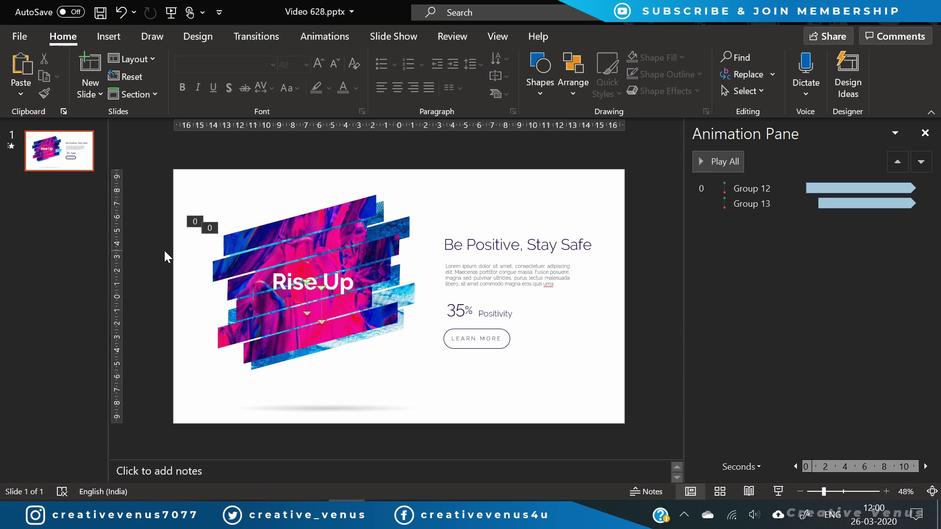
left_click(328, 267)
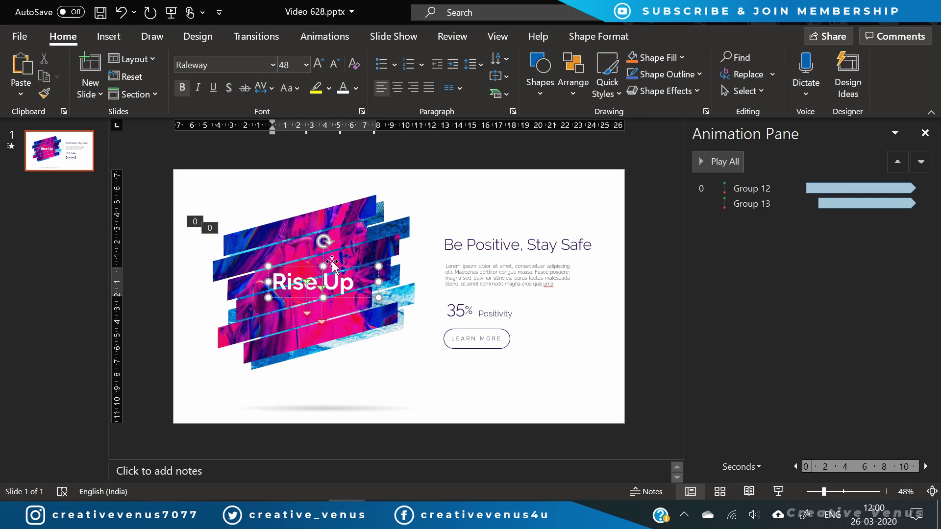
left_click_drag(324, 242, 311, 241)
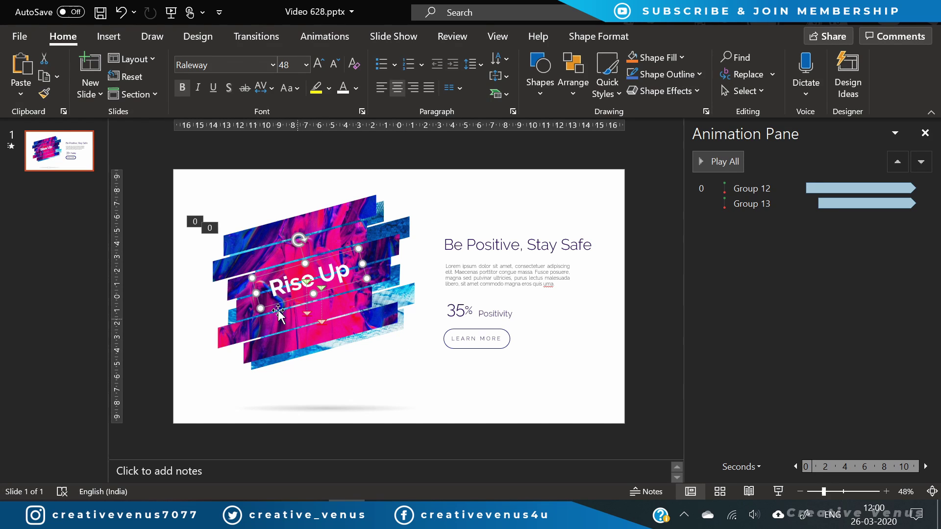
triple_click(278, 284)
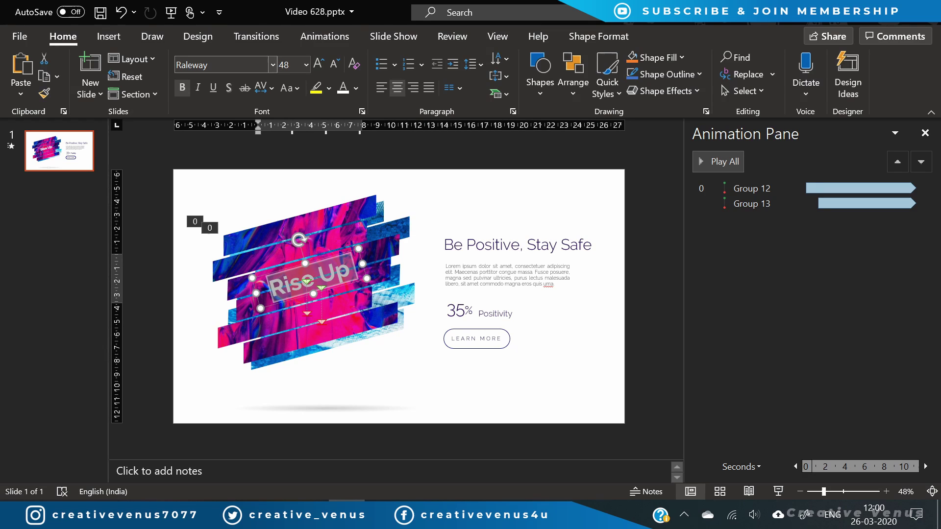
left_click(273, 64)
- Change the caption font to Freestyle Script and enlarge it to 80 pt
scroll(268, 301, "down", 12)
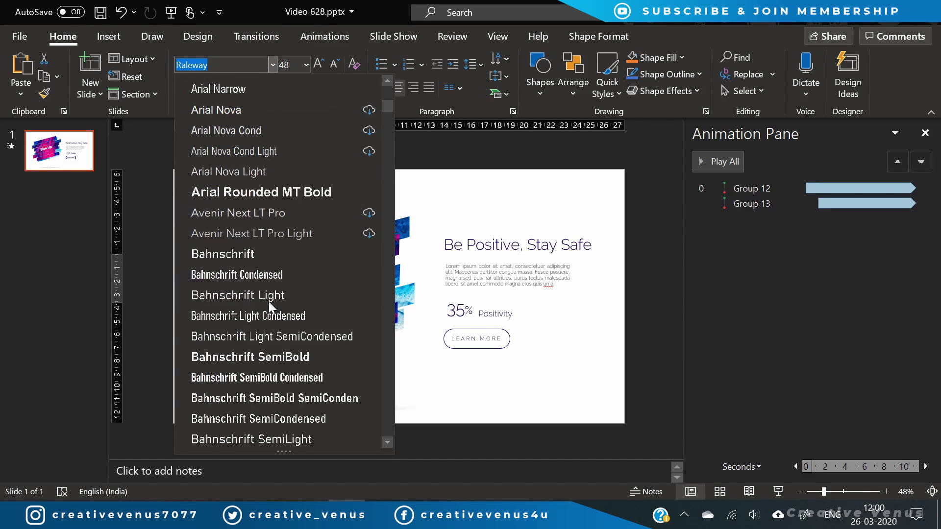
scroll(268, 302, "down", 6)
scroll(268, 304, "down", 8)
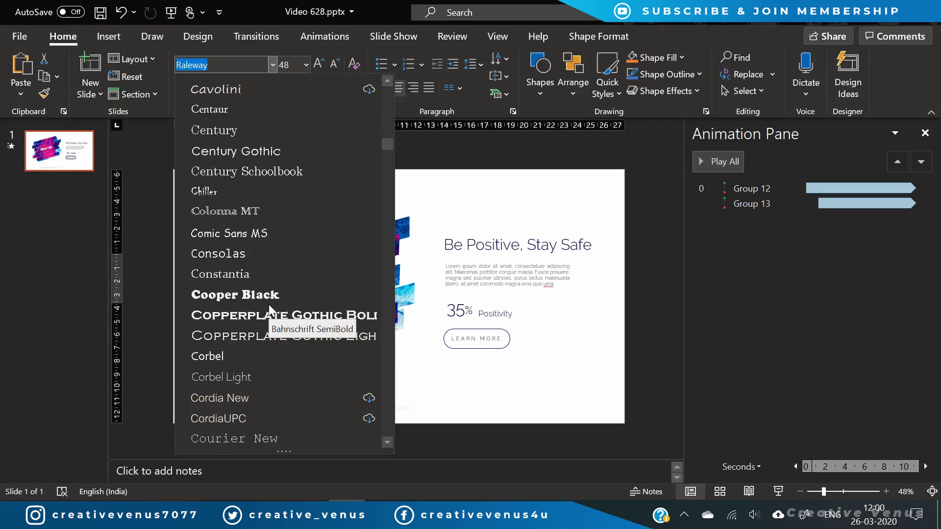
scroll(268, 304, "down", 4)
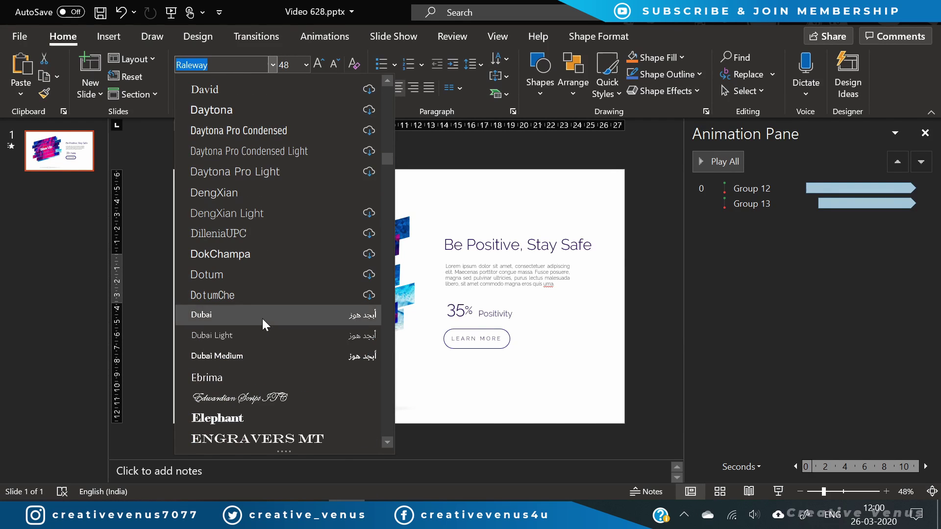
scroll(262, 316, "down", 8)
left_click(247, 357)
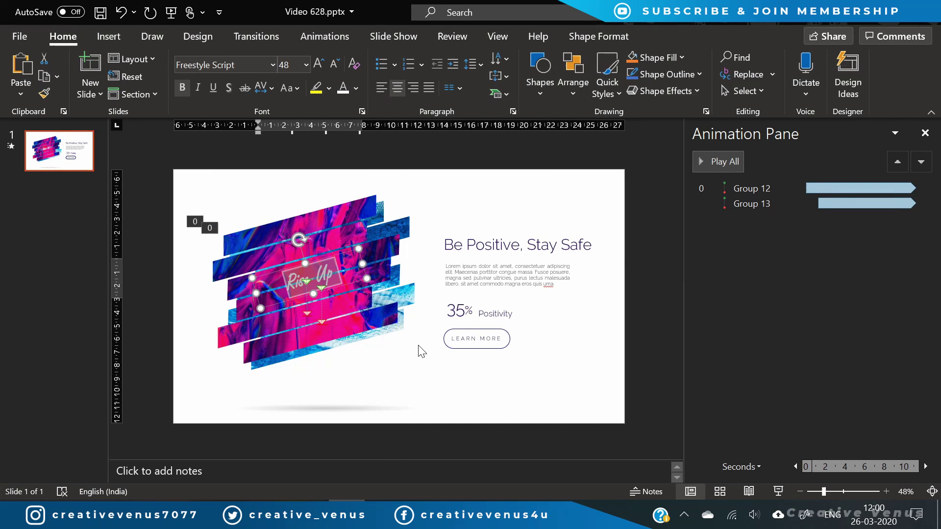
left_click(318, 63)
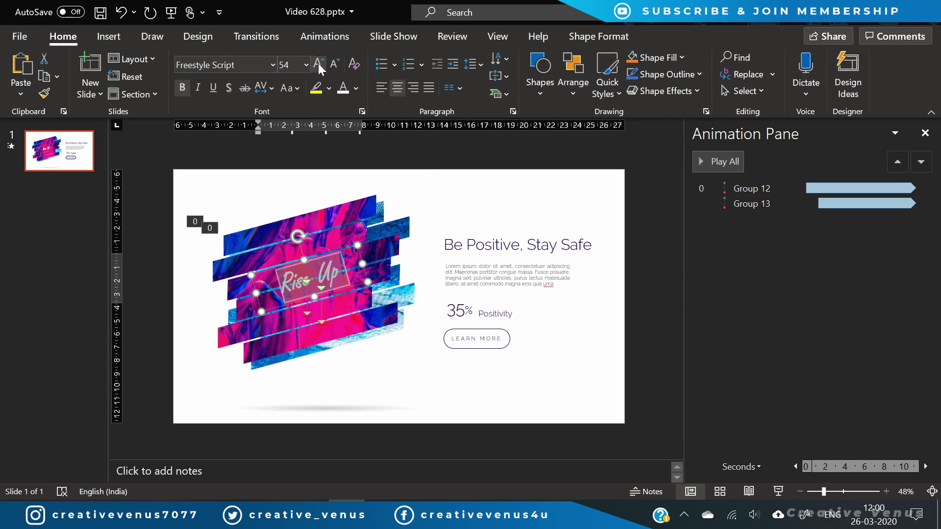
left_click(318, 63)
left_click(319, 63)
left_click(318, 63)
left_click(318, 63)
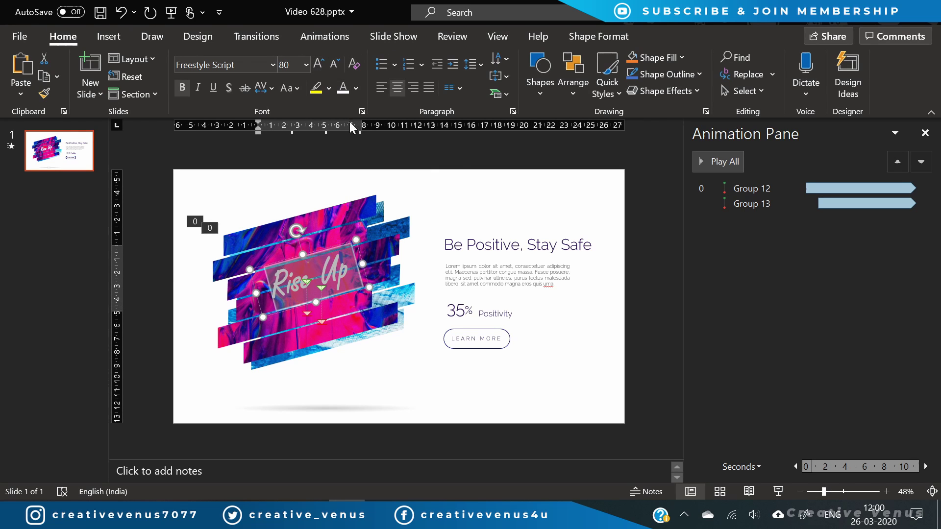
- Color the caption yellow and enlarge it to 96 pt
left_click(356, 88)
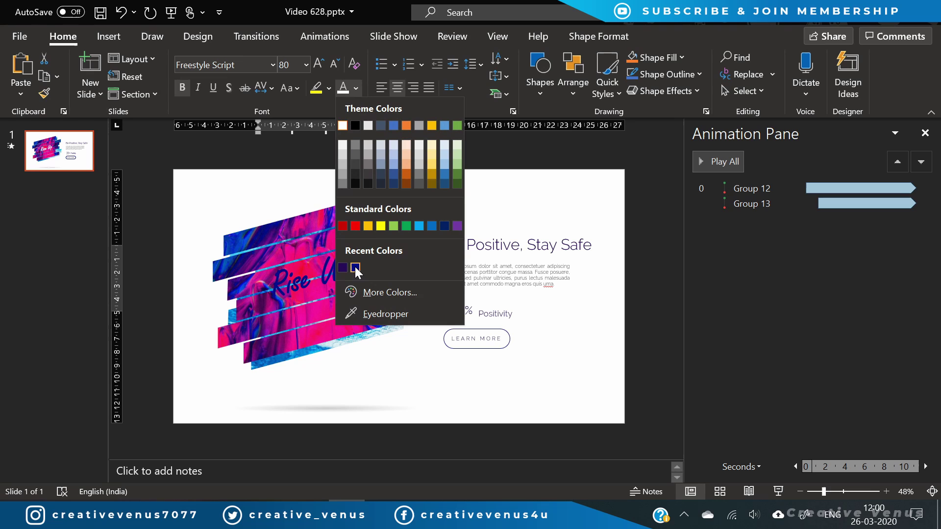
left_click(378, 224)
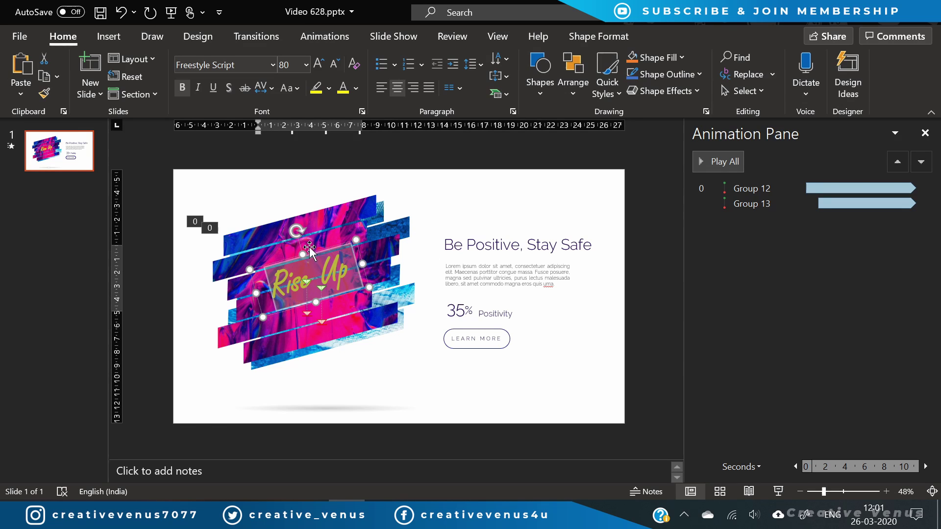
key("Escape")
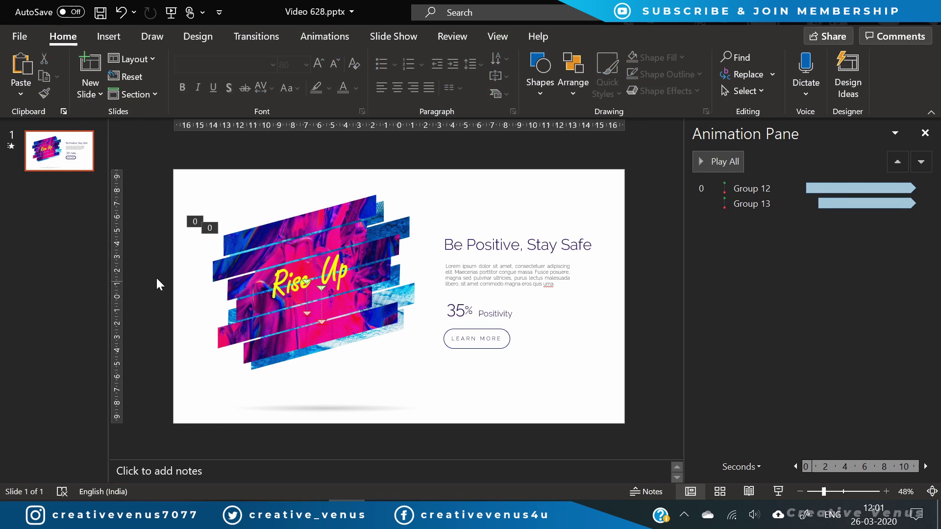
left_click(356, 239)
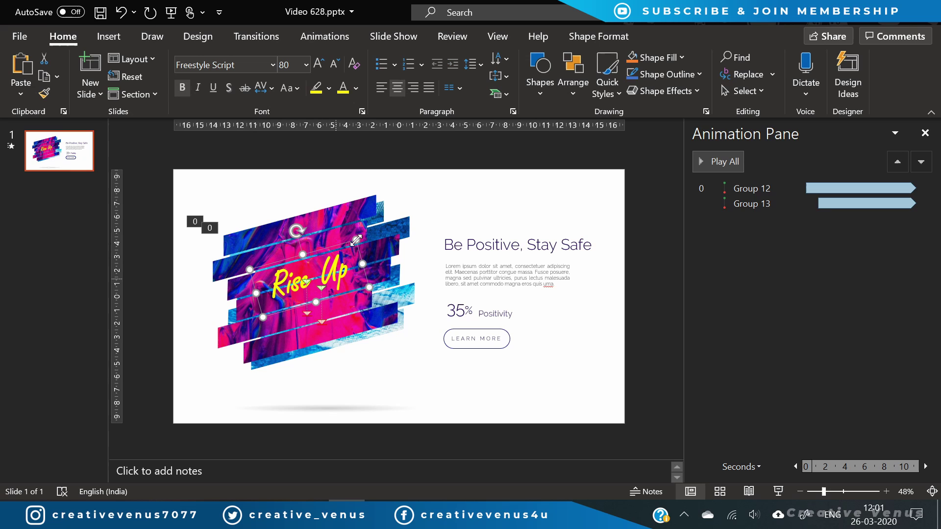
left_click(317, 66)
left_click(317, 66)
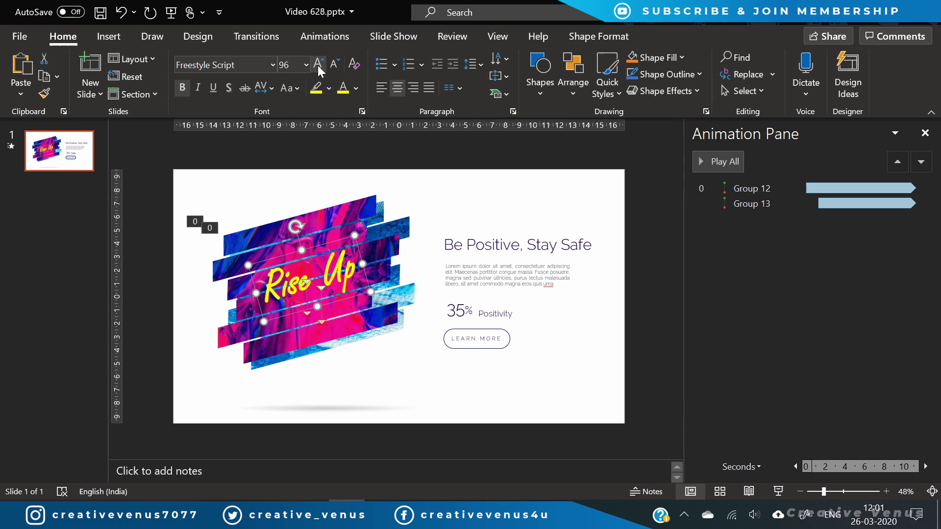
- Add the Up line path from More Motion Paths to the Rise Up caption
left_click(343, 38)
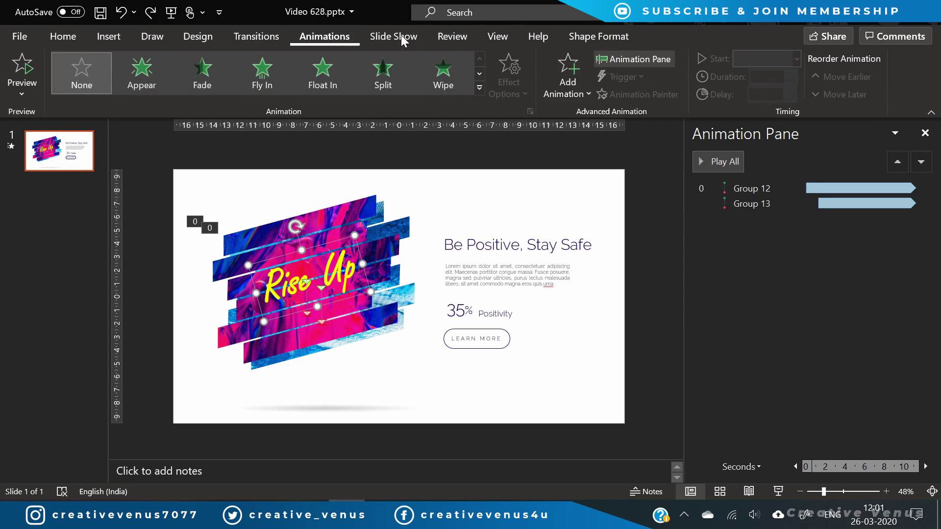
left_click(579, 92)
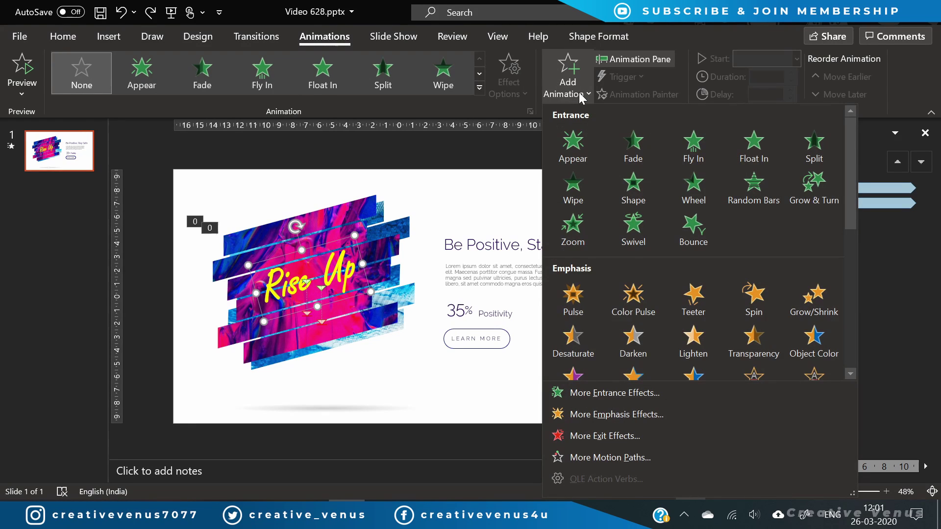
scroll(660, 337, "down", 5)
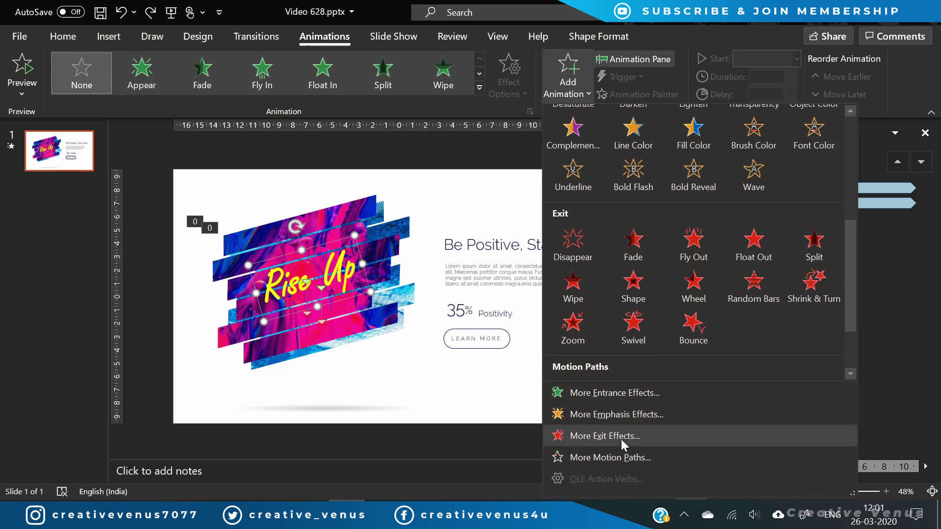
left_click(617, 457)
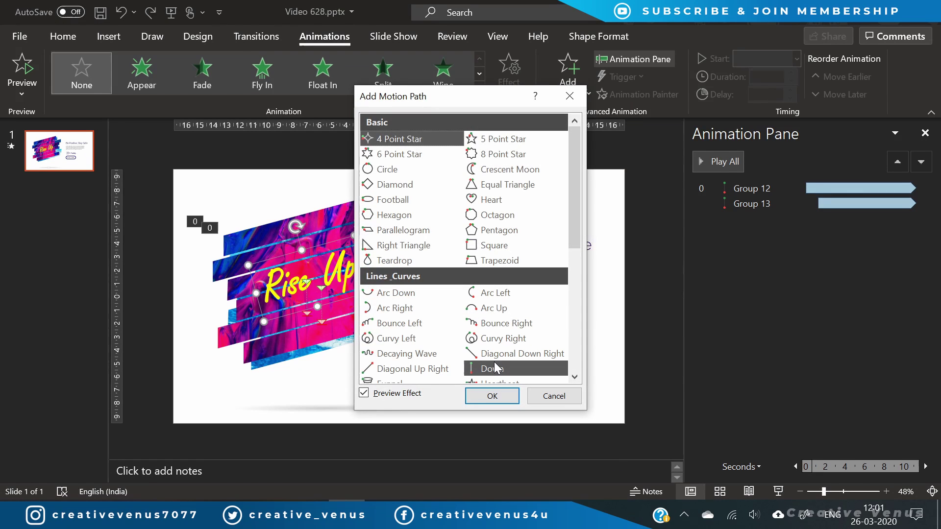
scroll(456, 360, "down", 2)
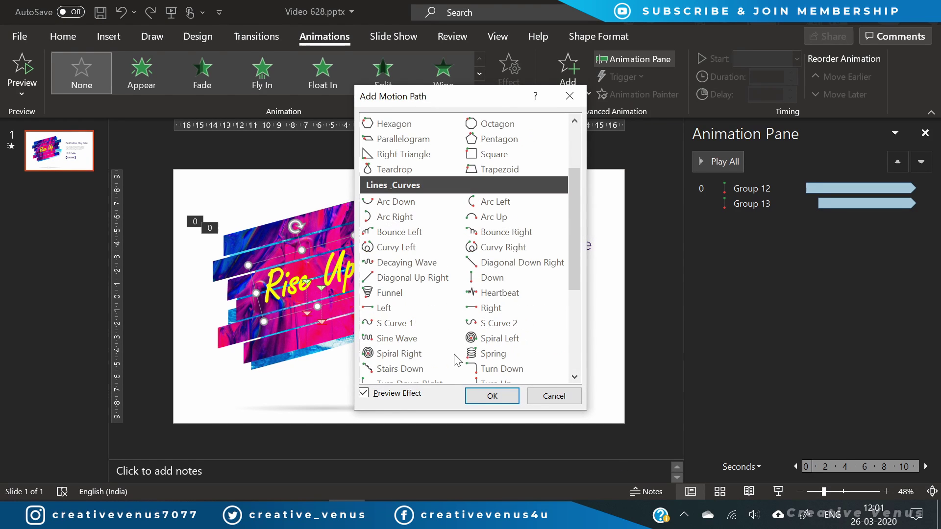
left_click(468, 340)
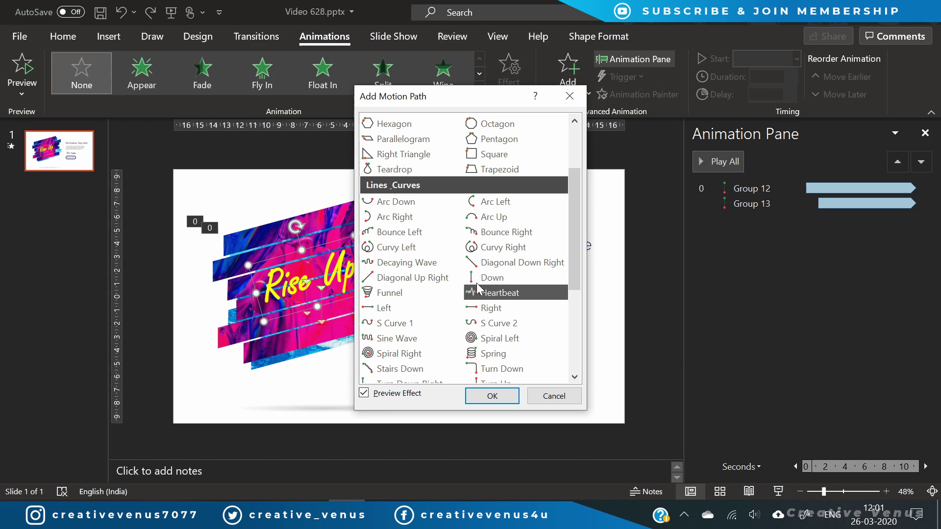
scroll(434, 350, "down", 1)
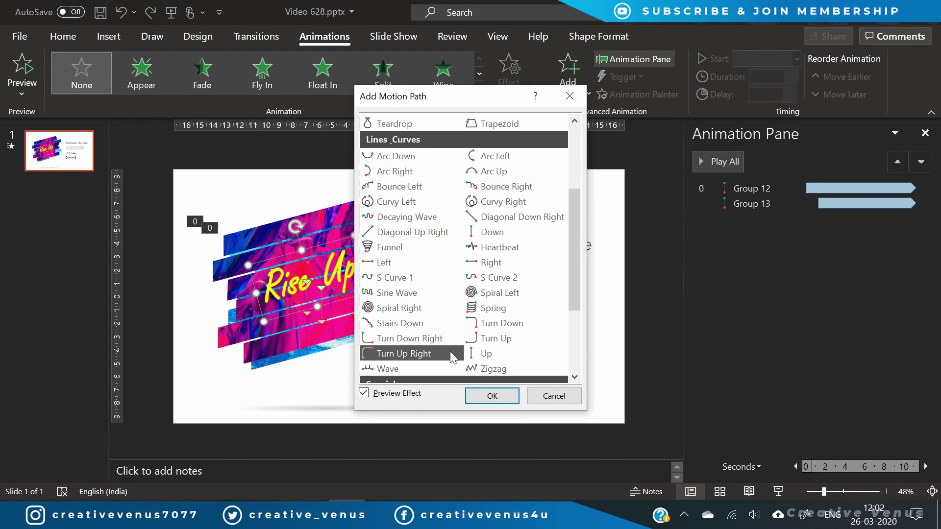
left_click(476, 352)
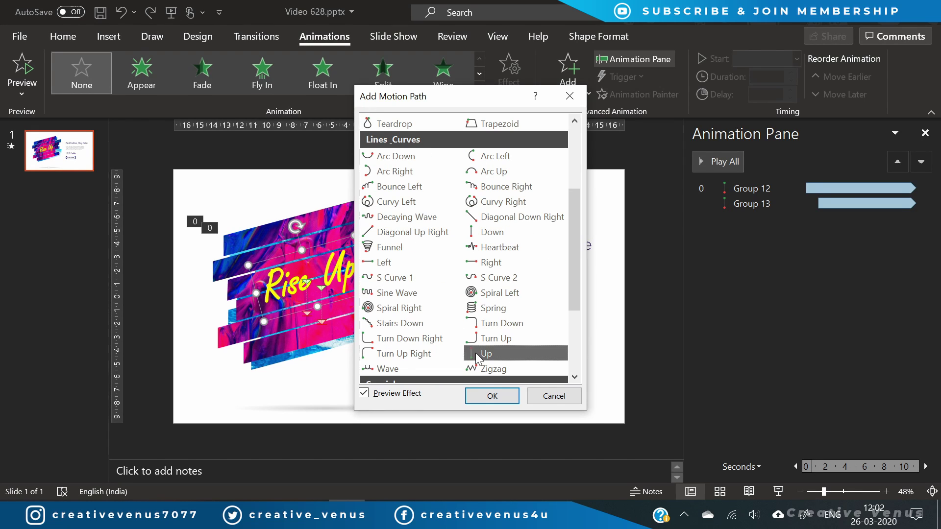
left_click(493, 396)
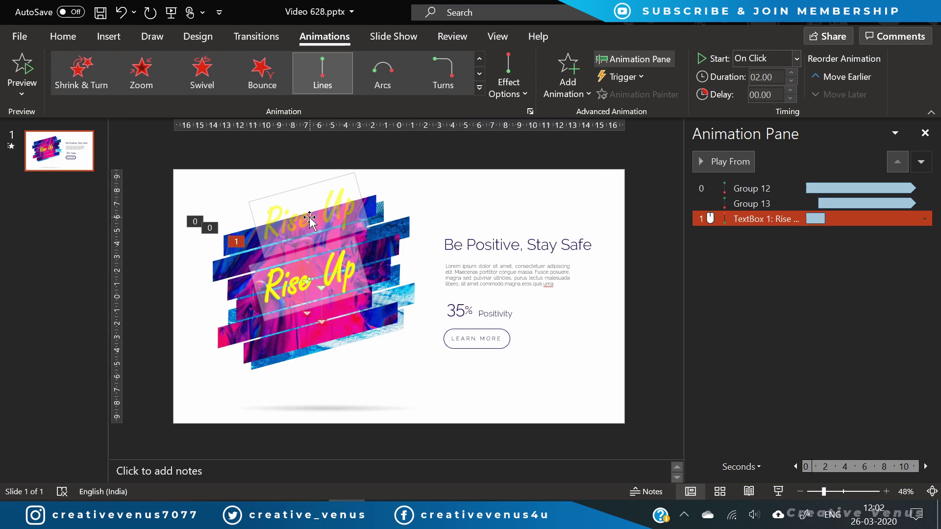
- Drag the Up path's end and start points close to the text, previewing the short rise
left_click_drag(308, 214, 309, 263)
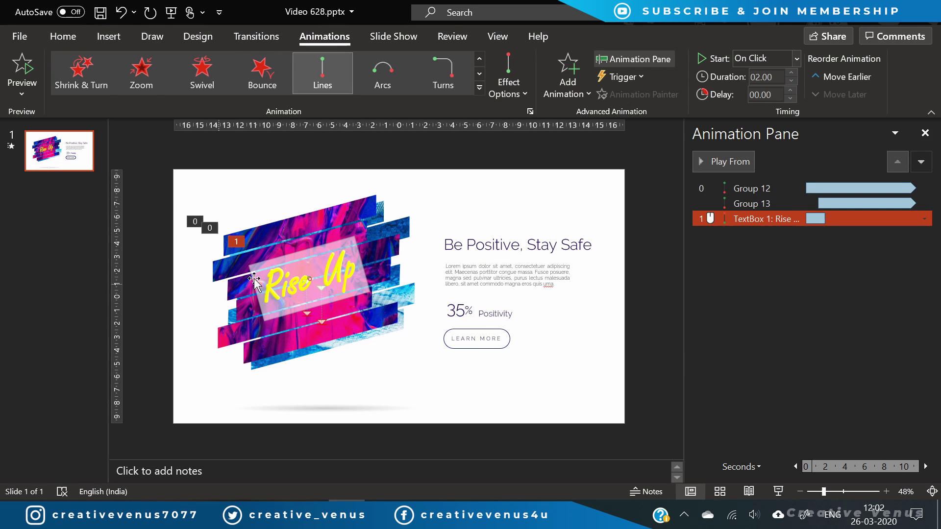
left_click_drag(308, 280, 309, 279)
left_click_drag(305, 278, 310, 279)
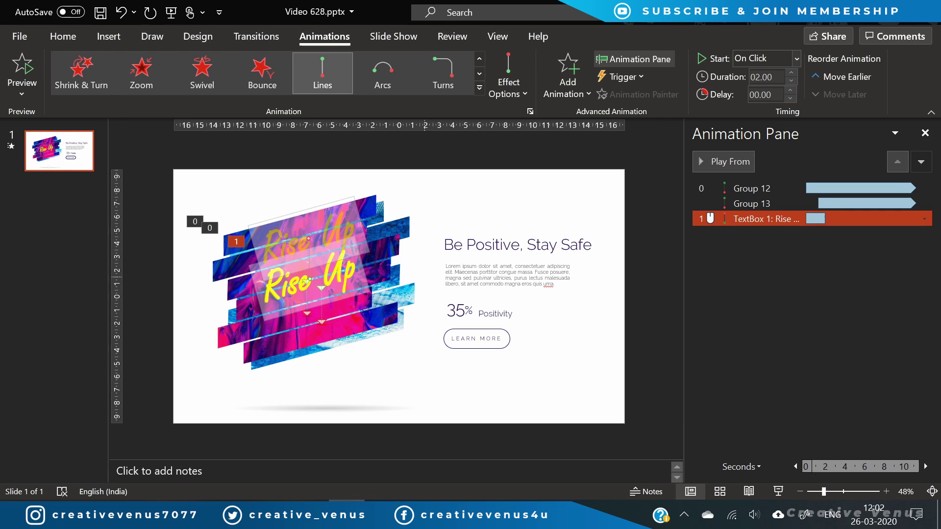
left_click(725, 161)
left_click_drag(825, 492, 842, 492)
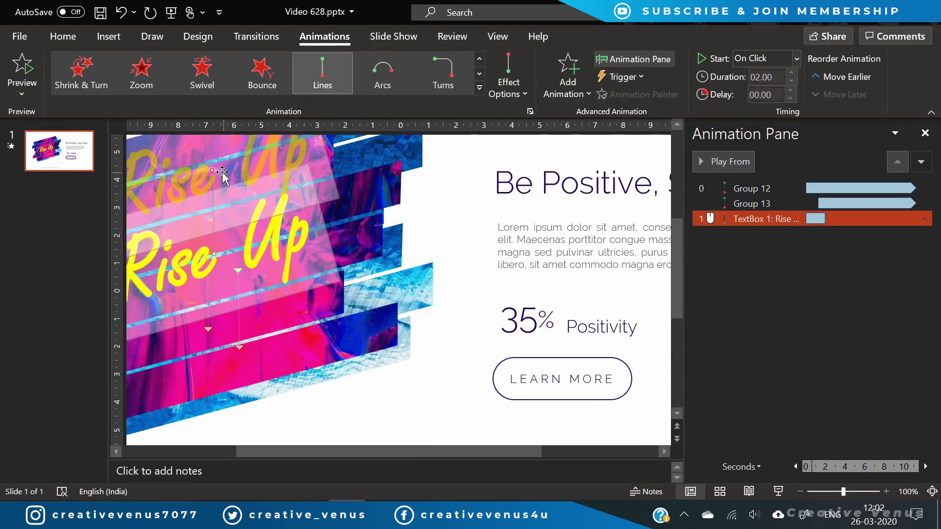
left_click_drag(222, 171, 215, 211)
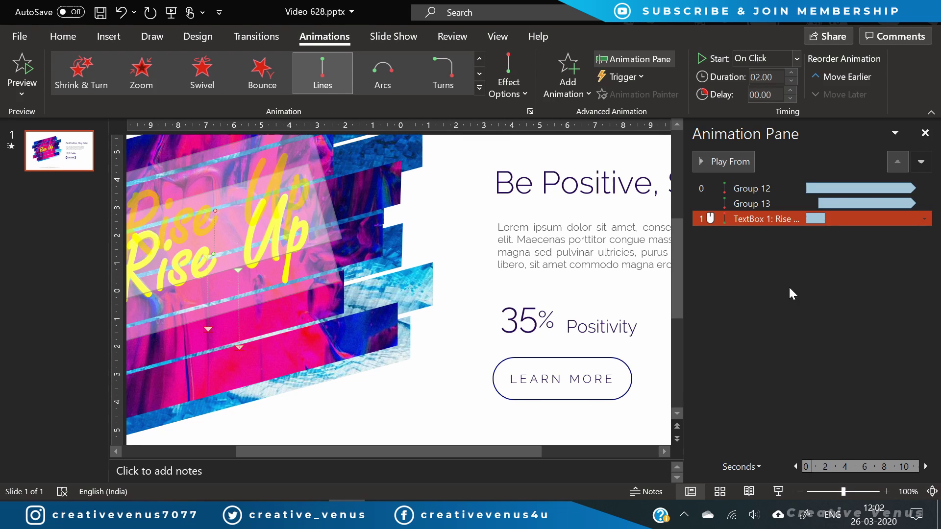
left_click(730, 162)
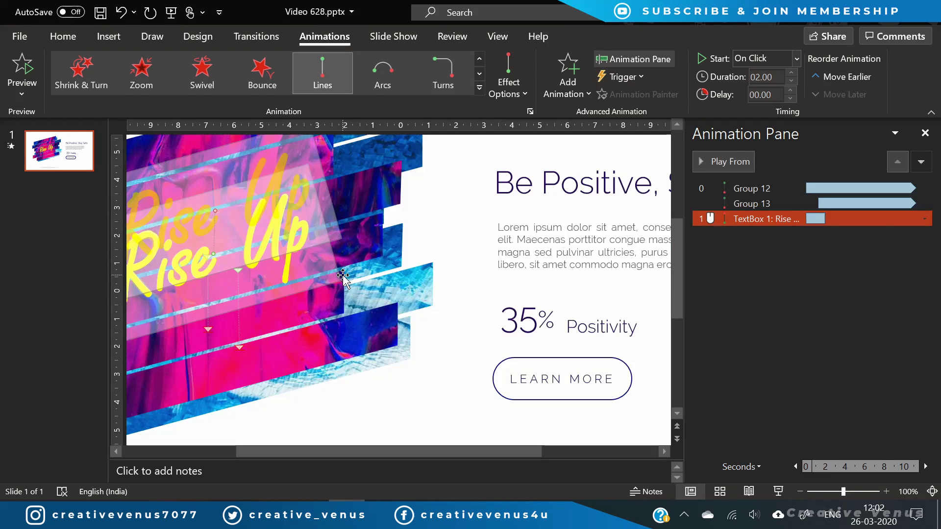
left_click(833, 491)
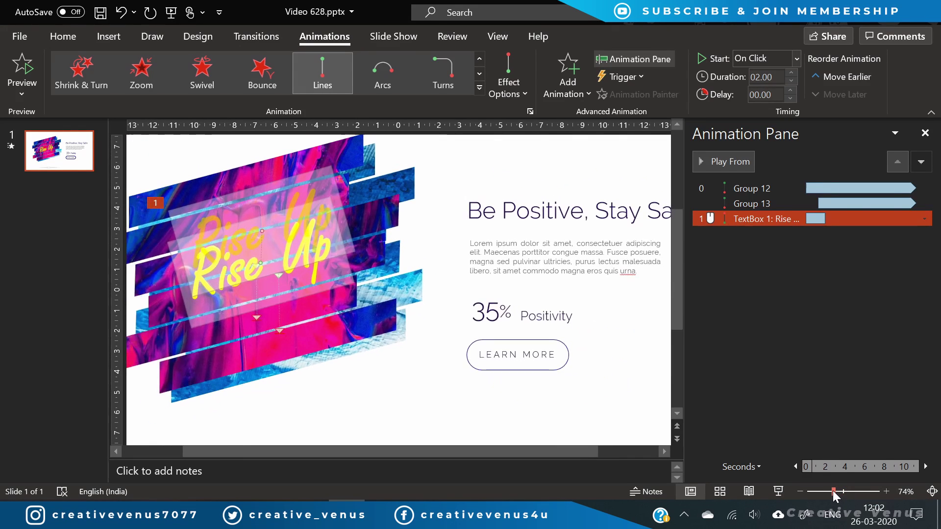
left_click_drag(834, 491, 823, 491)
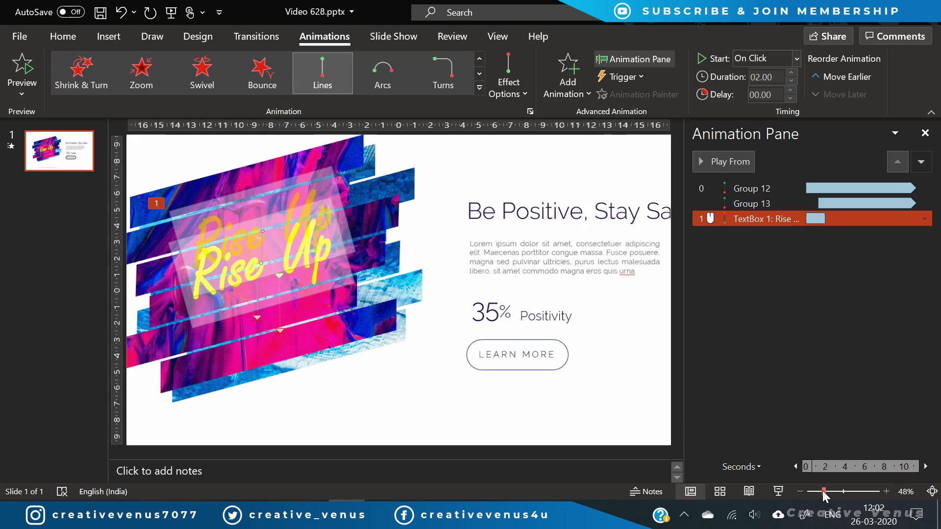
- Move the Rise Up text box slightly lower
left_click(634, 339)
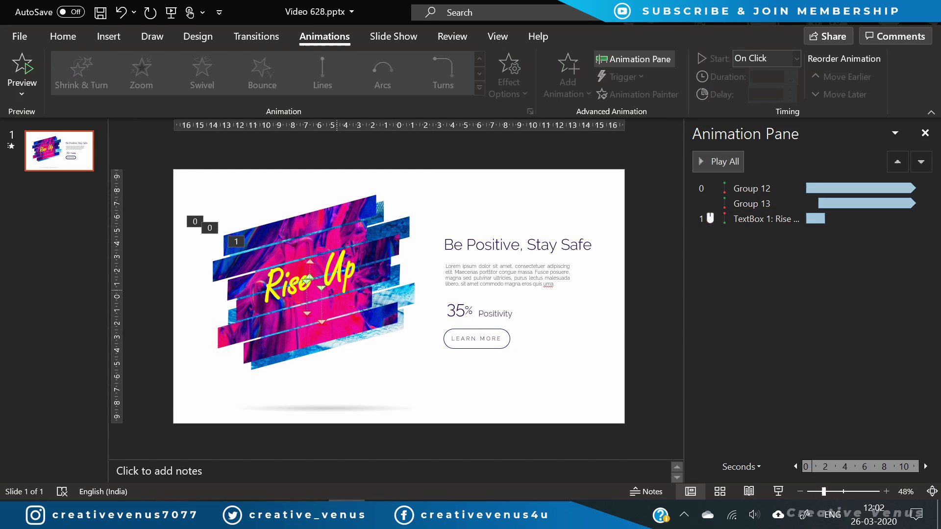
left_click(62, 37)
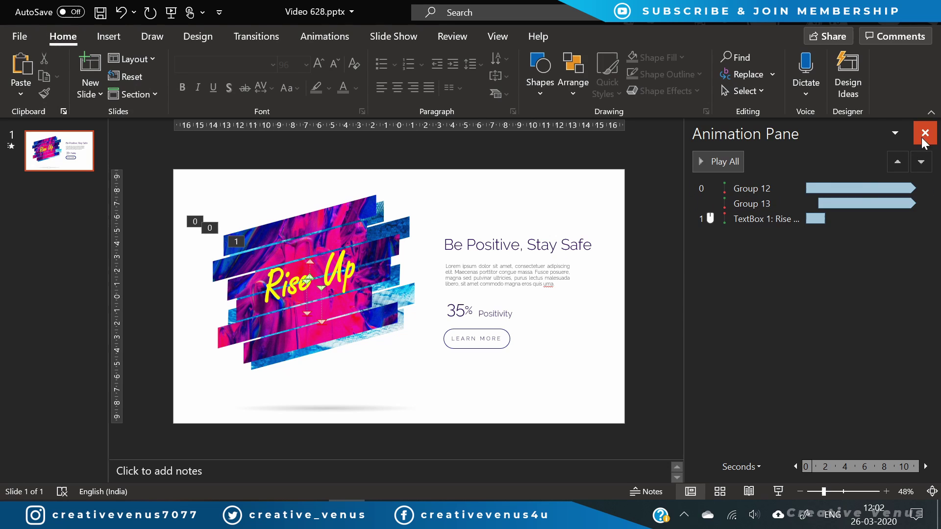
left_click(764, 218)
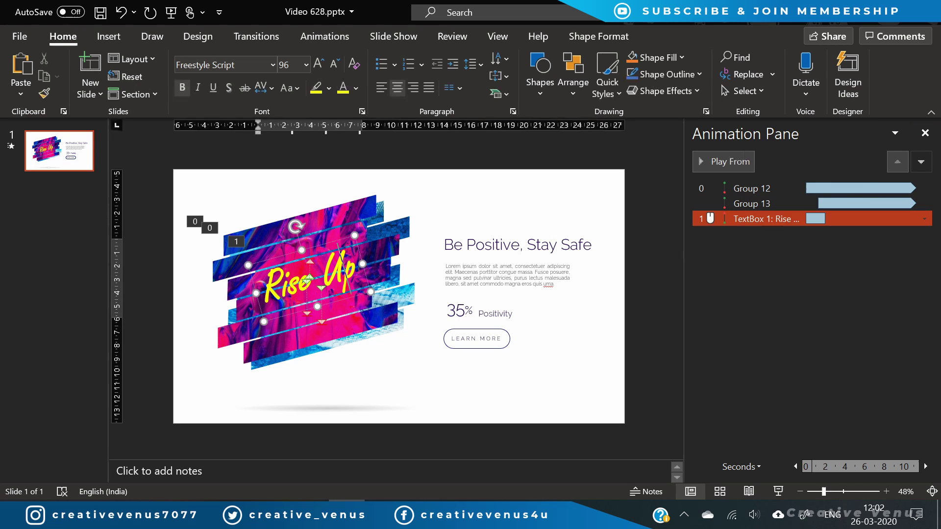
left_click(337, 241)
left_click_drag(336, 240, 336, 255)
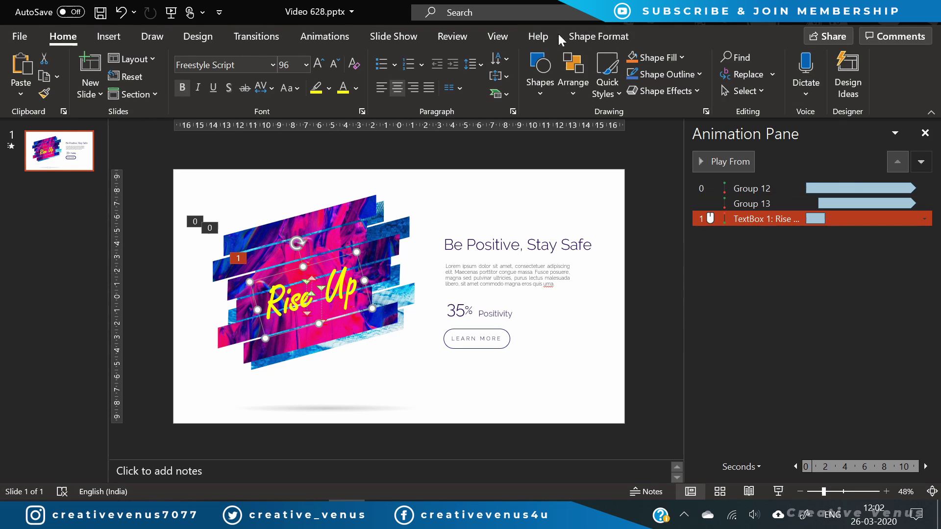
- Set its motion to start With Previous, with 0.75 s delay and 6.75 s duration
left_click(324, 38)
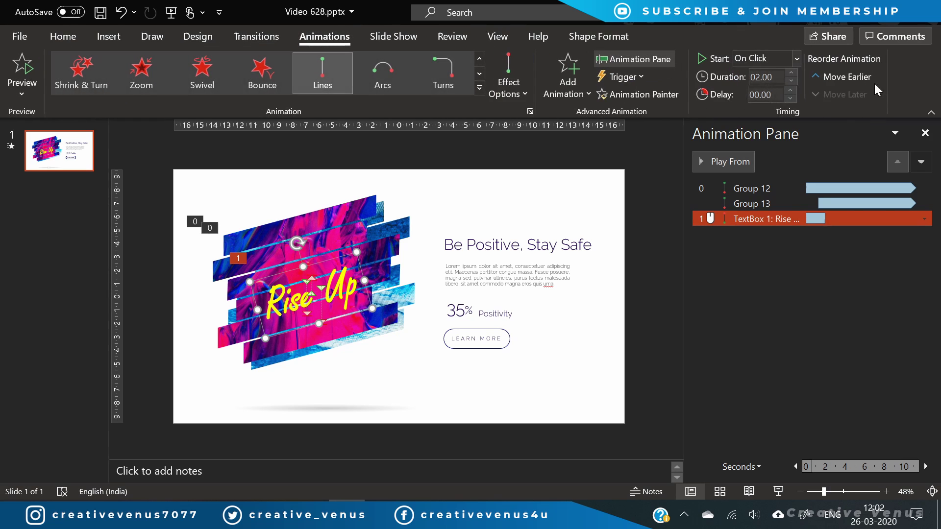
left_click(797, 59)
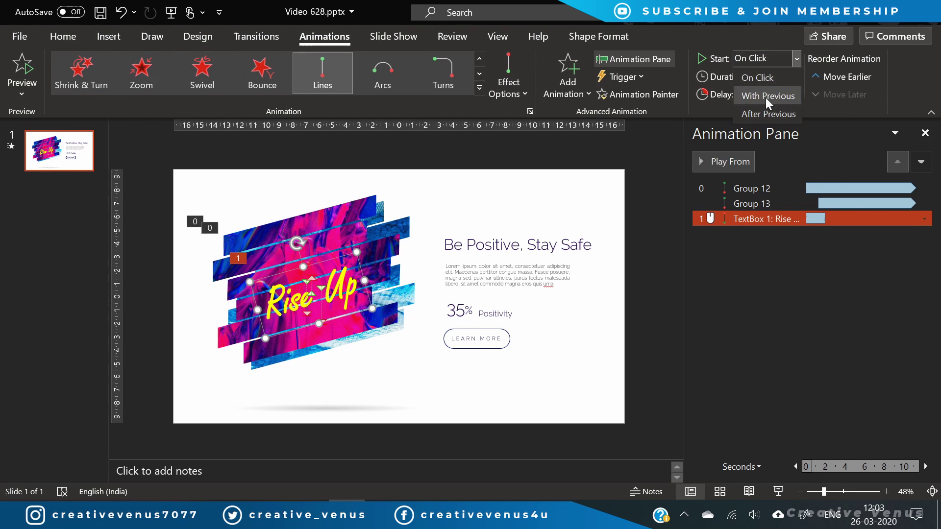
left_click(766, 98)
left_click(791, 98)
left_click(791, 99)
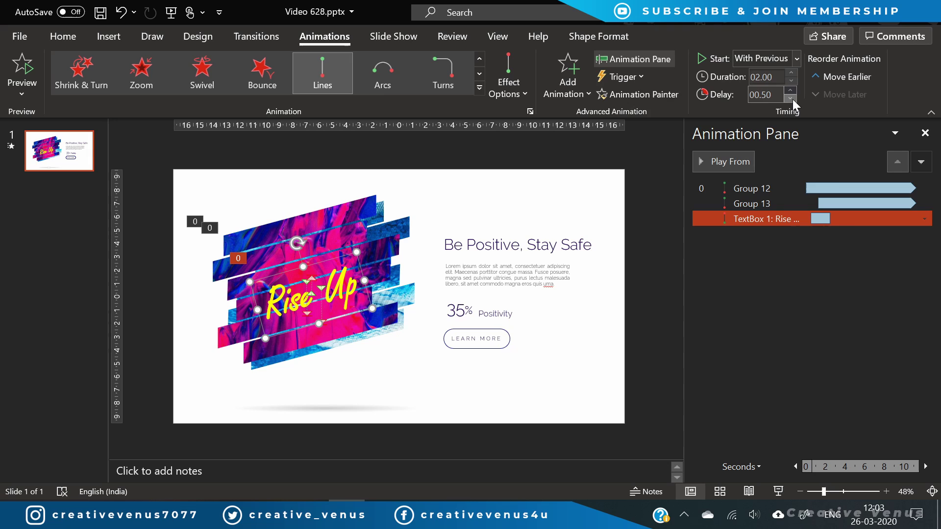
left_click(789, 72)
left_click(789, 72)
left_click(788, 72)
left_click(789, 72)
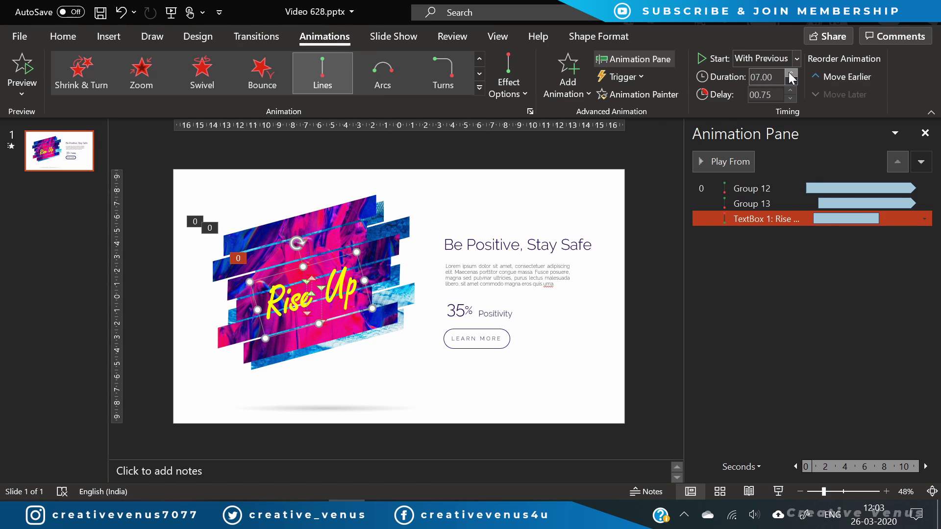
left_click(789, 73)
left_click(789, 72)
left_click(789, 81)
left_click(790, 81)
left_click(790, 81)
left_click(789, 81)
left_click(790, 81)
left_click(789, 81)
left_click(789, 81)
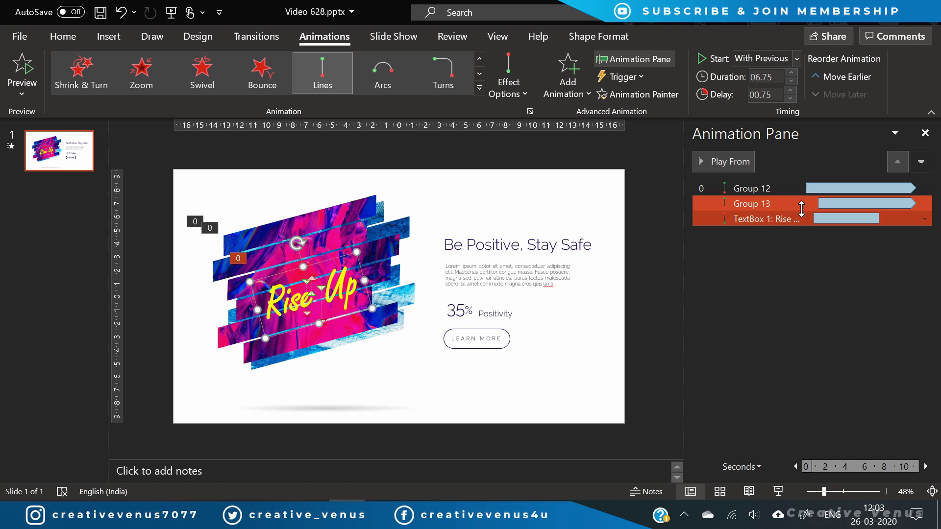
left_click(812, 207, "ctrl")
left_click(795, 220)
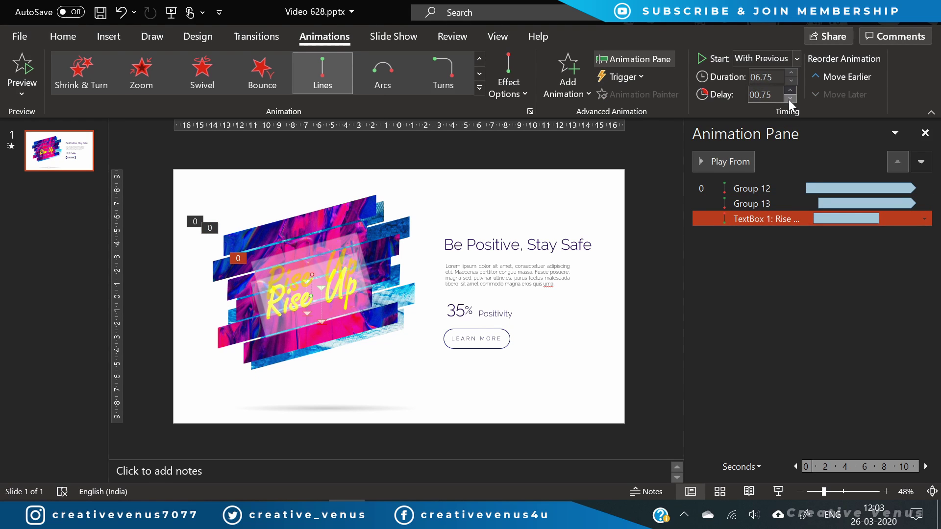
- Tick Auto-reverse in the Up effect options and set Repeat to Until End of Slide
right_click(785, 220)
left_click(829, 293)
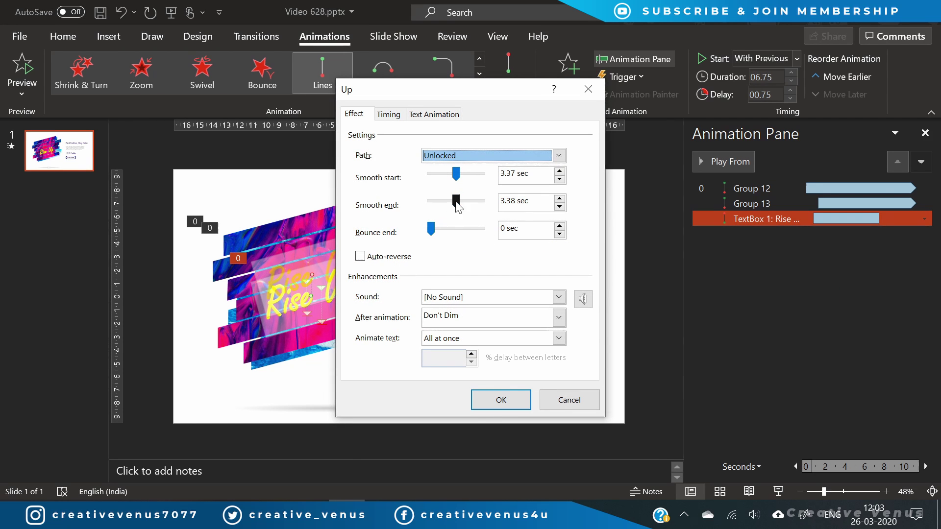
left_click(390, 257)
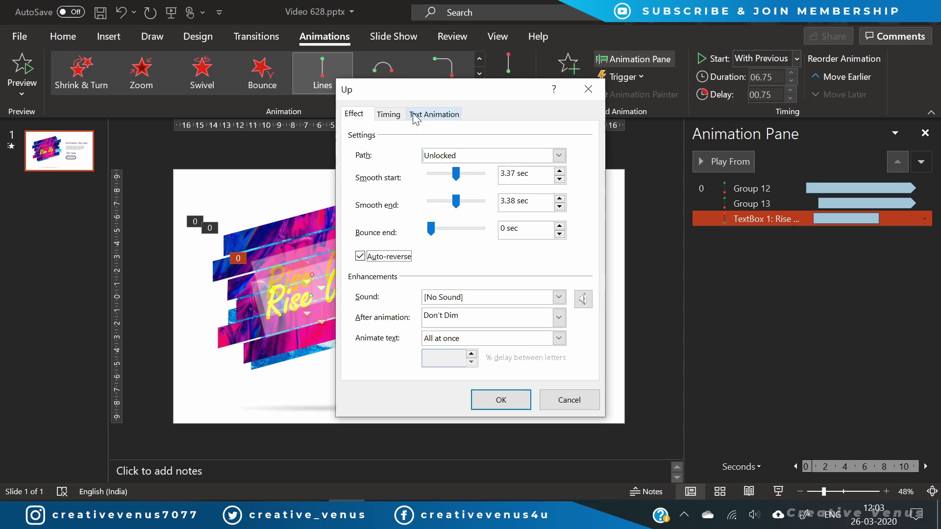
left_click(409, 115)
left_click(388, 114)
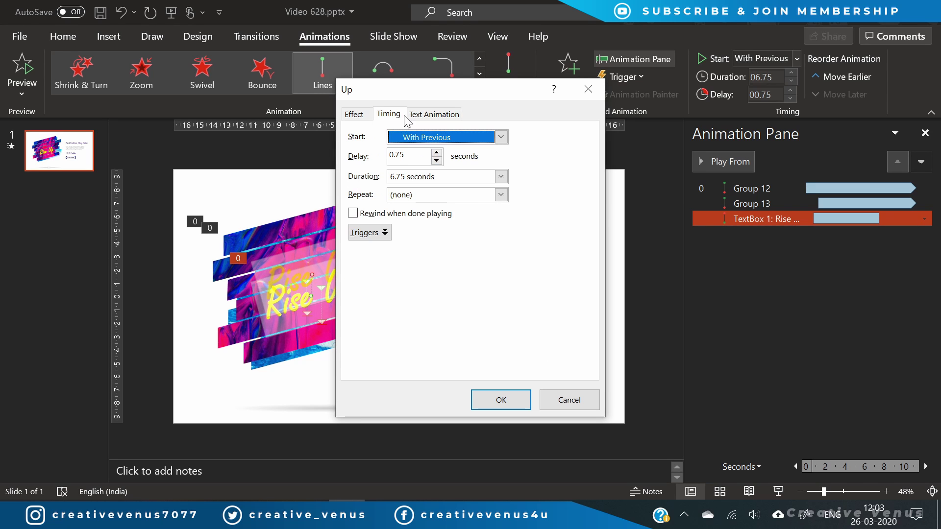
left_click(501, 195)
left_click(460, 280)
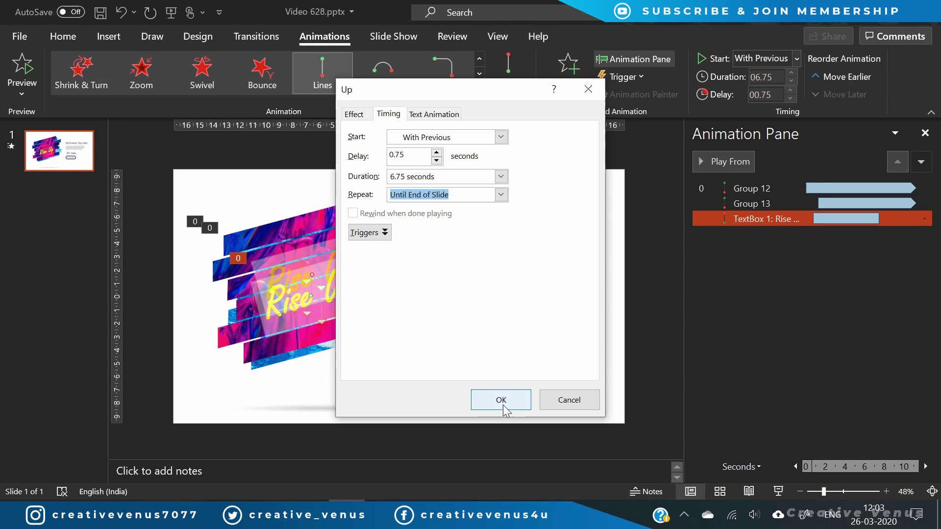
left_click(505, 409)
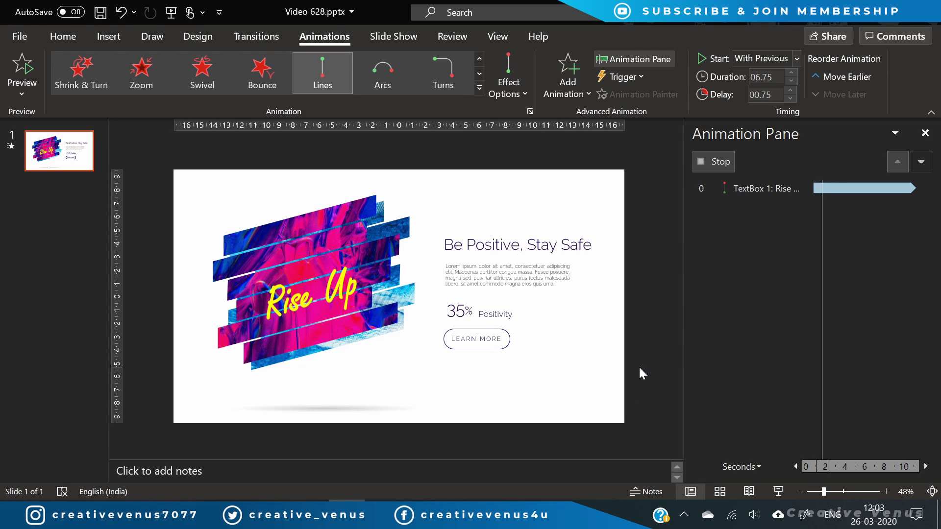